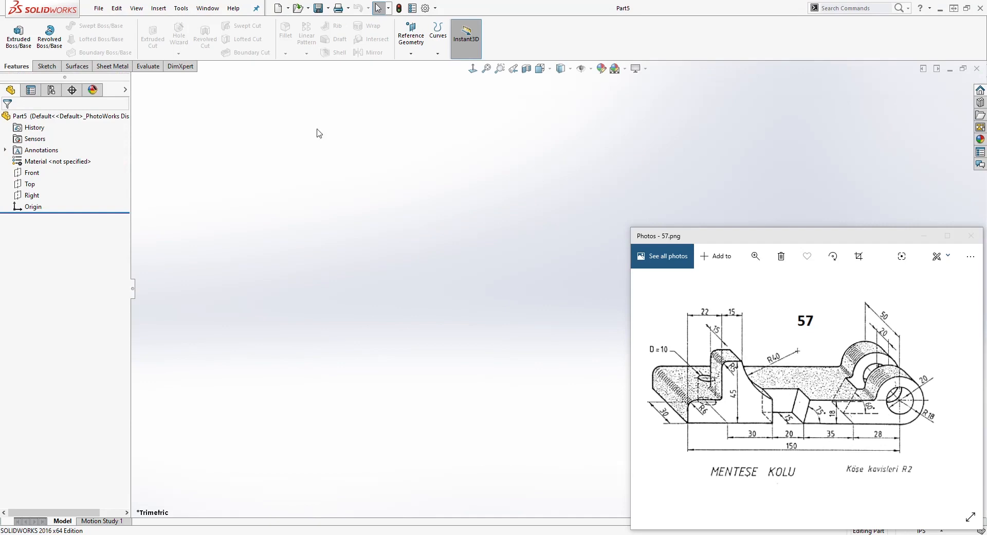
- Set the part document's unit system to MMGS (millimeter, gram, second)
left_click(425, 9)
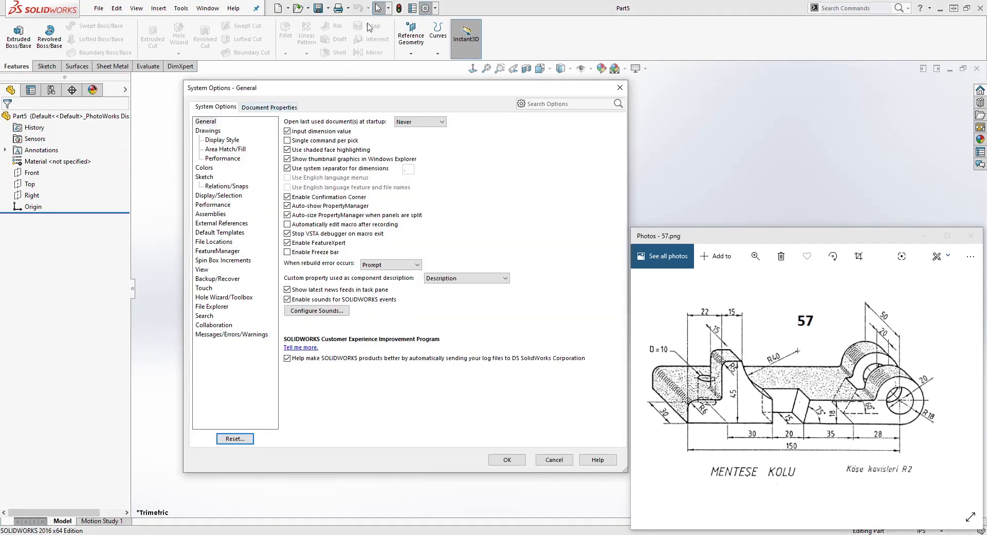
left_click(271, 108)
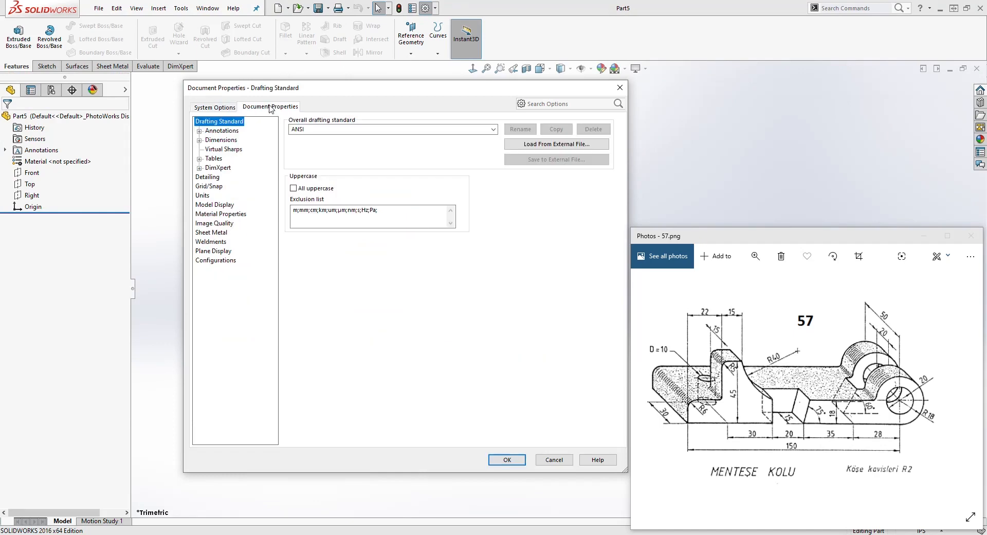
left_click(202, 196)
left_click(293, 144)
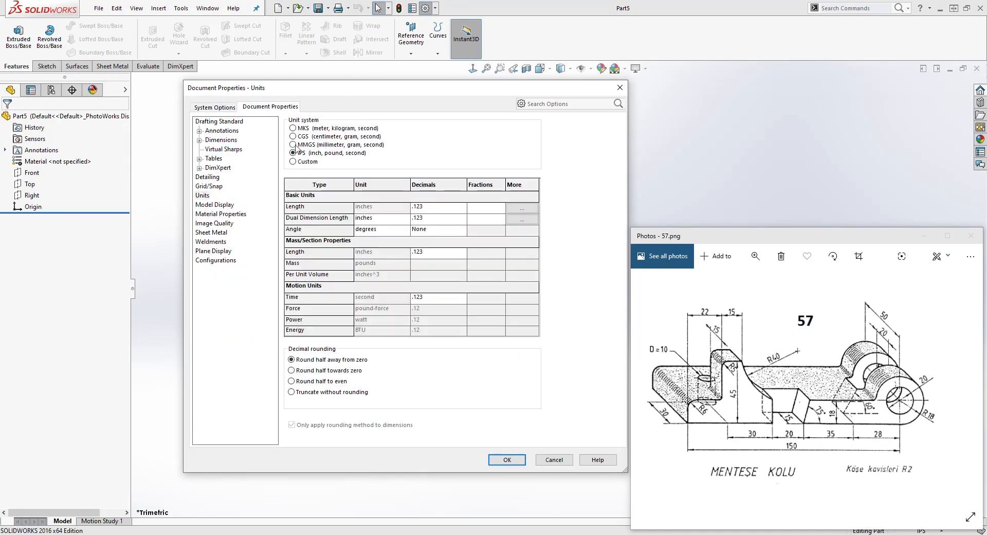
left_click(502, 462)
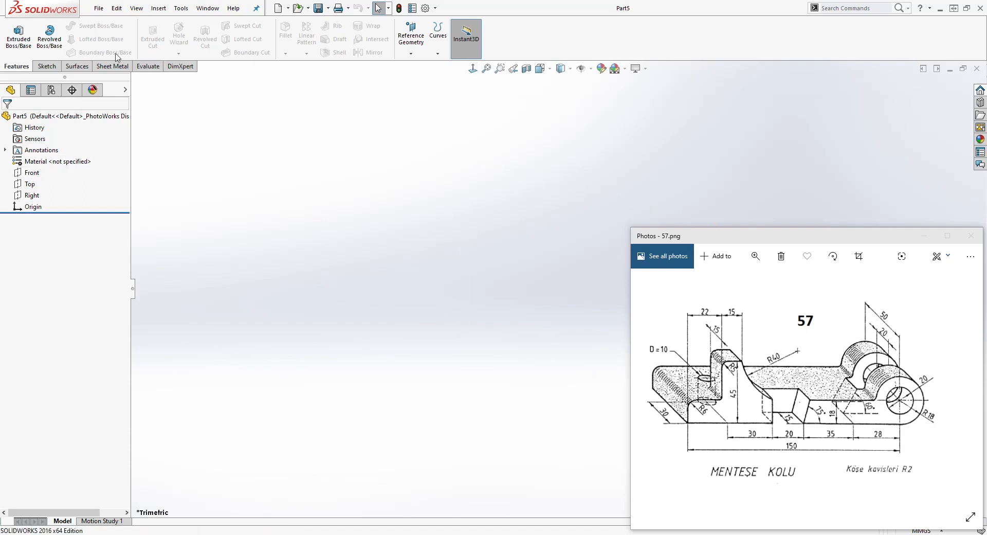
- Start a sketch on the Front plane and draw a circle about 52.6 mm in diameter centred on the origin
left_click(45, 66)
left_click(15, 32)
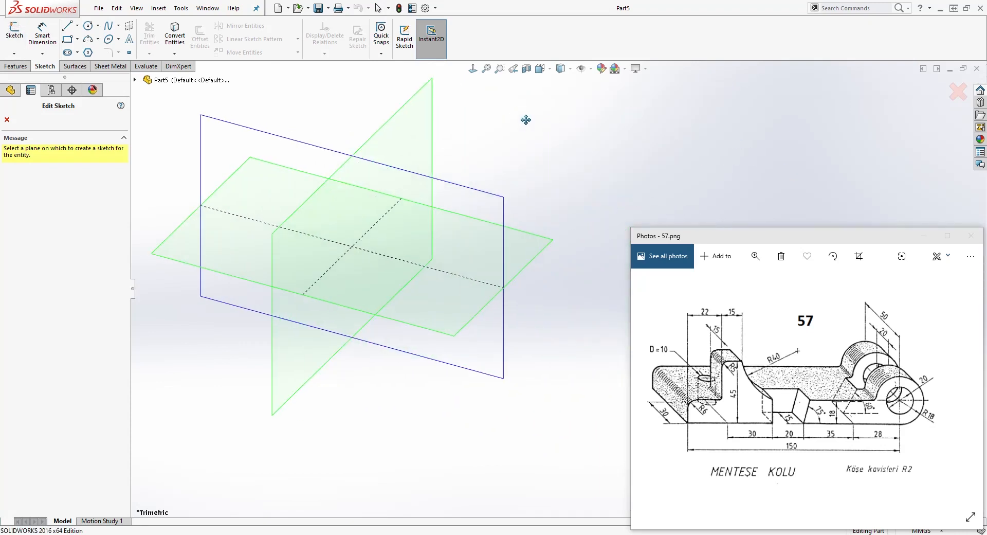
left_click(494, 197)
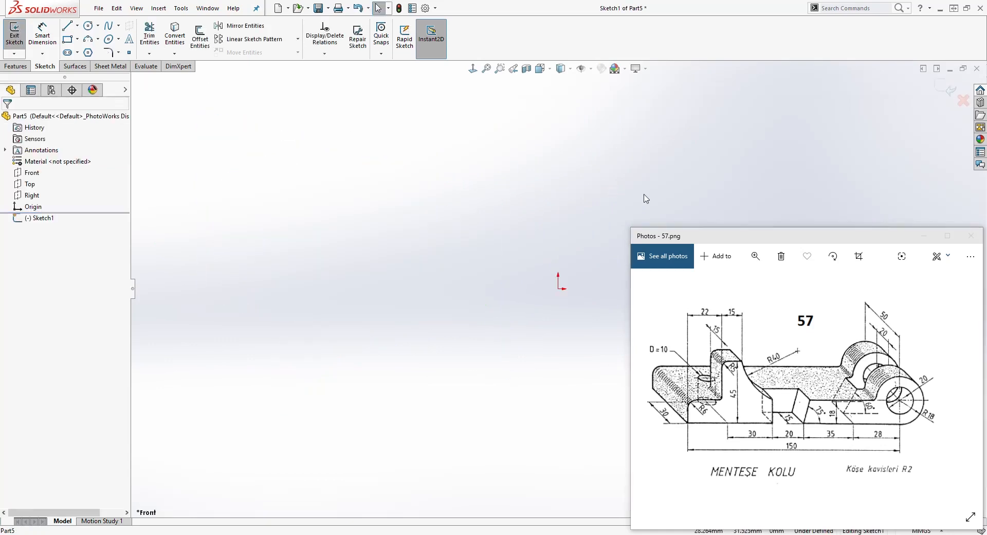
left_click(87, 26)
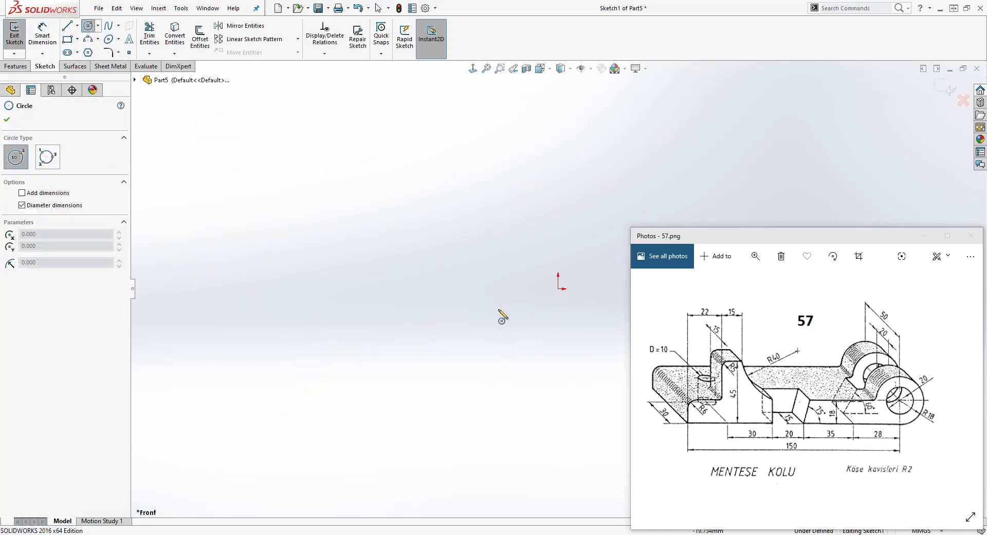
left_click(559, 288)
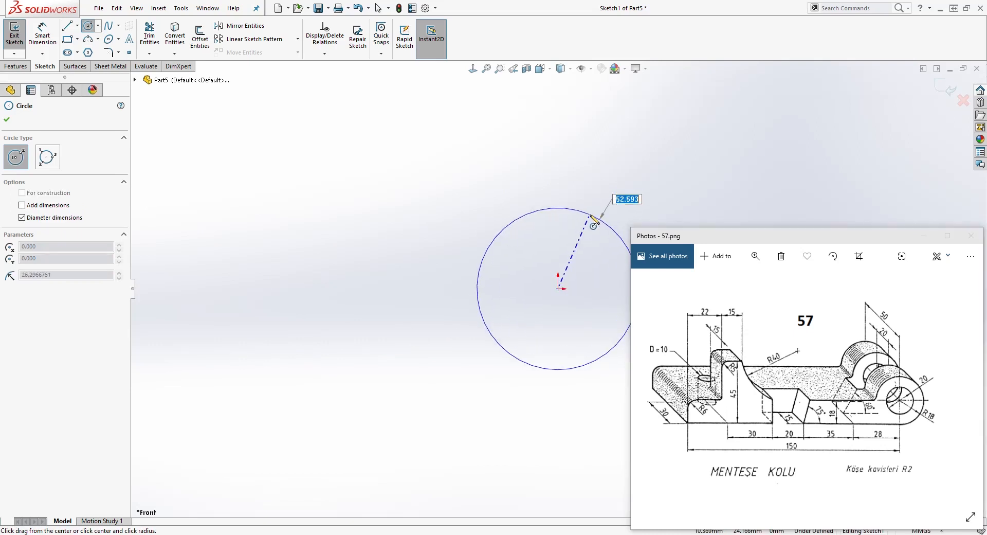
left_click(593, 212)
key("Escape")
middle_click_drag(589, 412, 494, 387, "ctrl")
- Sketch the arm outline: a tangent line about 107.5 mm leftward from the circle's lowest point, a vertical end, and a horizontal line about 86.8 mm back into the circle
left_click(67, 27)
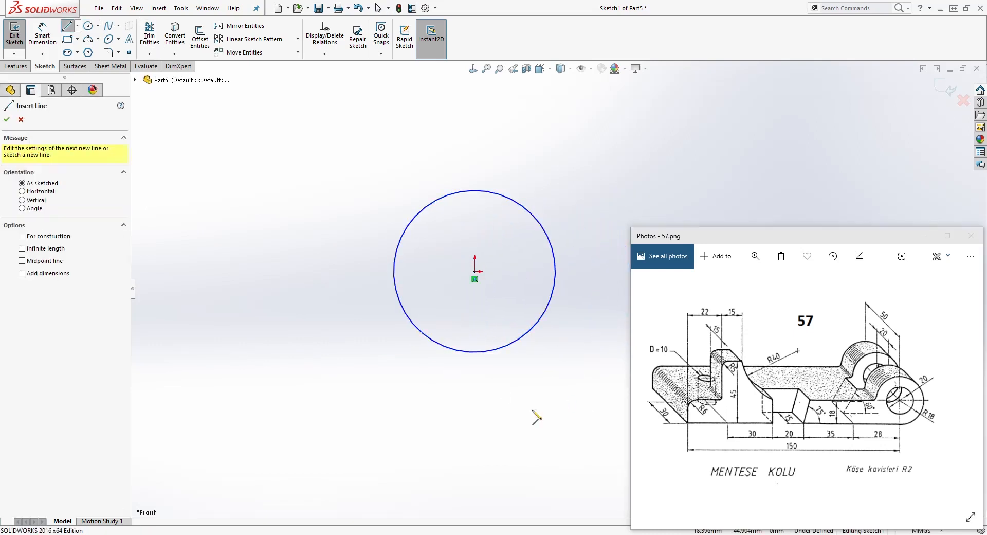
left_click(474, 352)
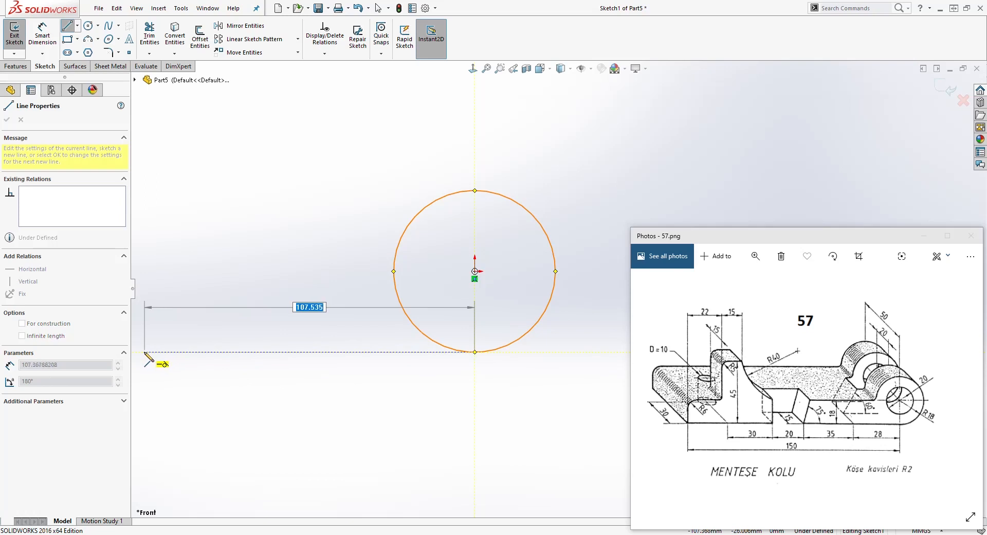
left_click(143, 352)
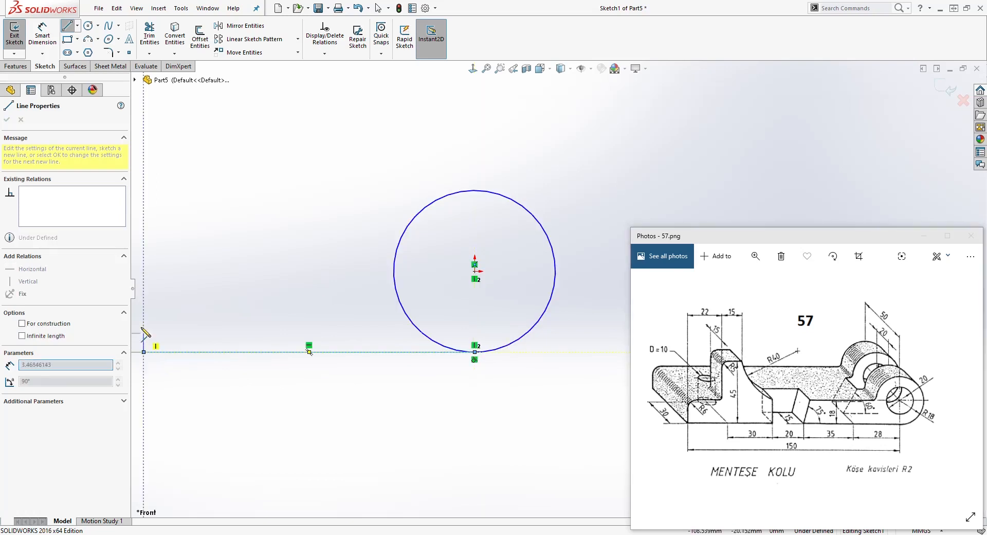
left_click(144, 276)
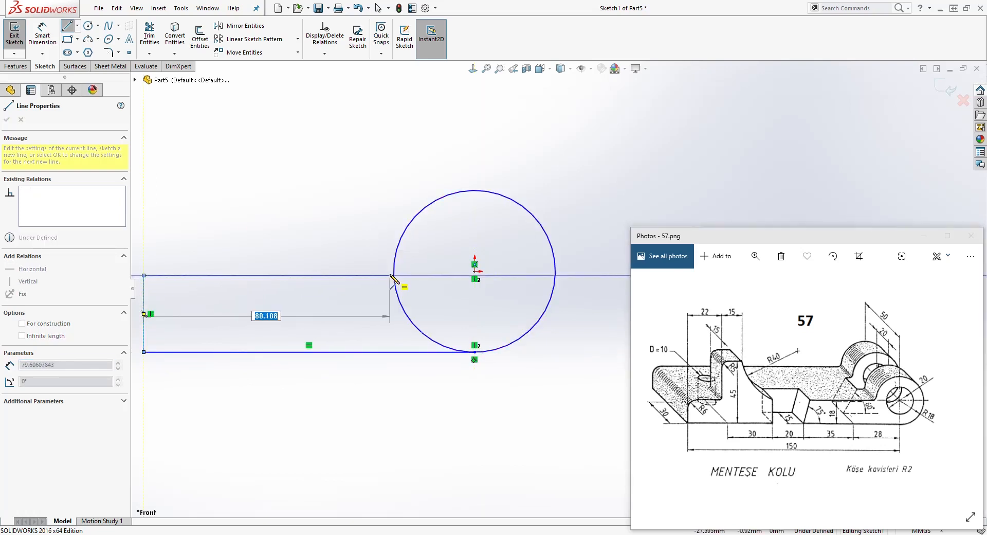
left_click(410, 276)
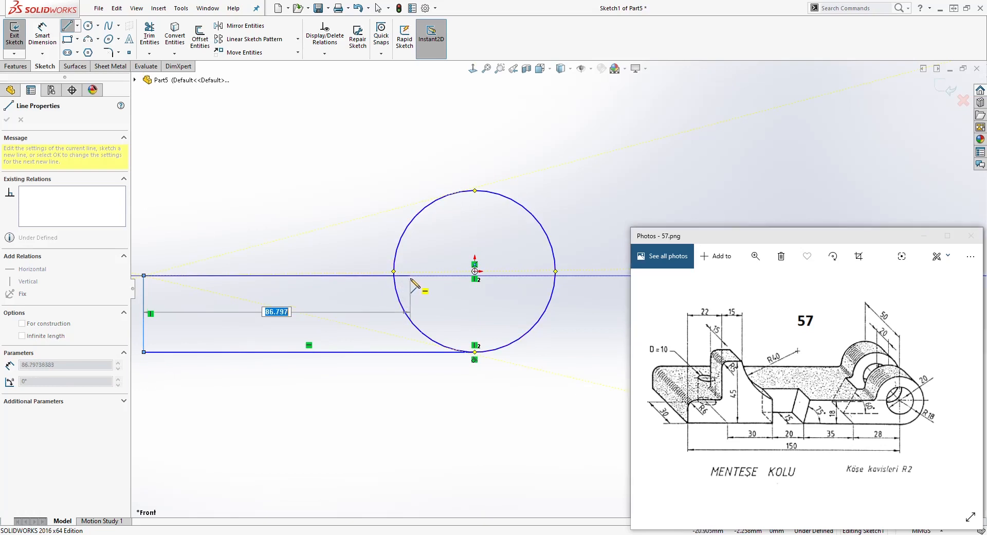
key("Escape")
scroll(555, 290, "up", 3)
scroll(578, 279, "down", 2)
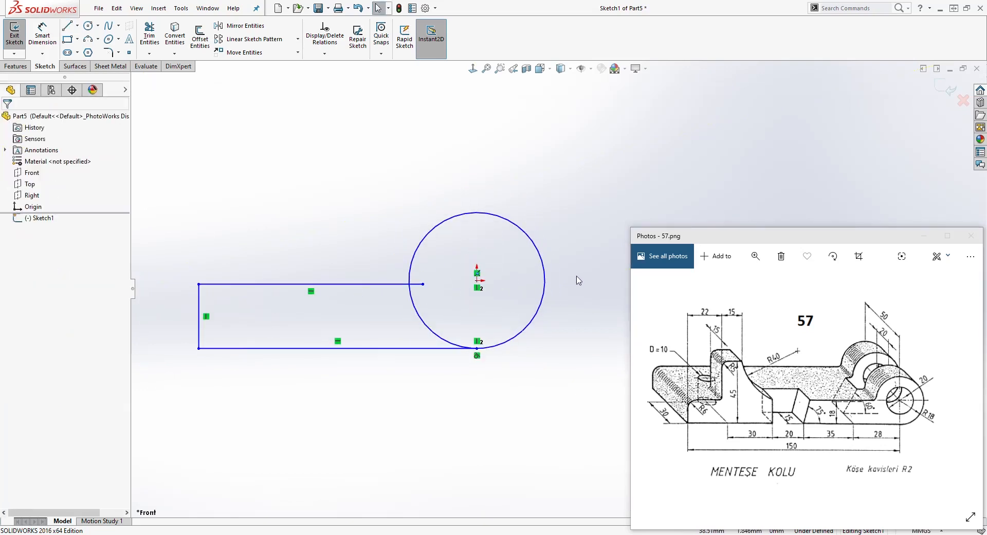
- Trim the circle's arc inside the arm and the upper line's overhang inside the circle using Trim to closest
left_click(149, 34)
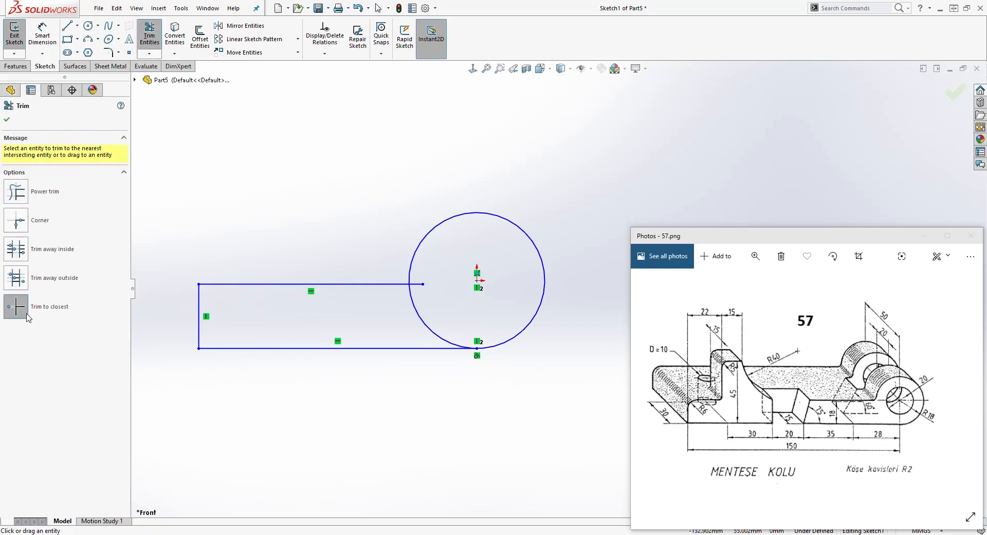
left_click(425, 323)
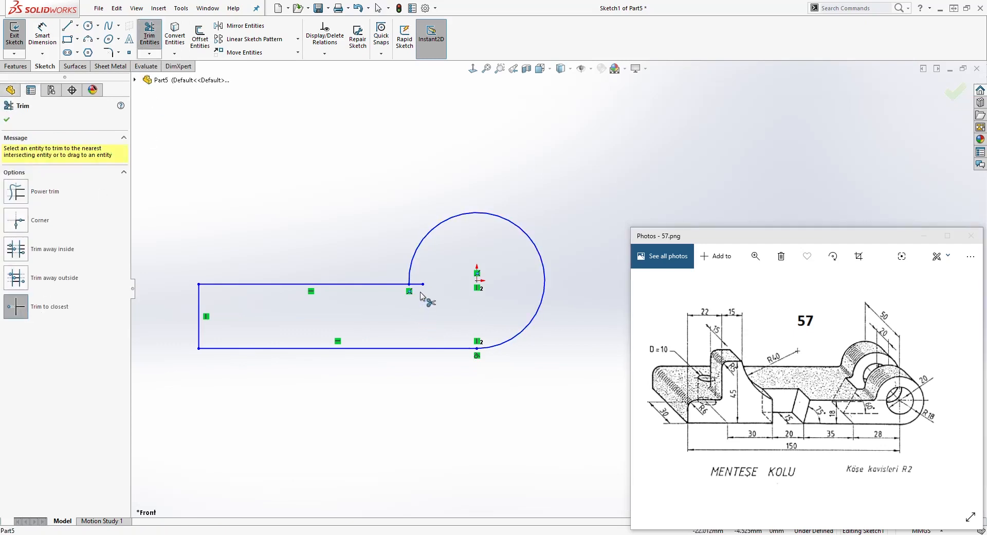
left_click(419, 285)
scroll(566, 216, "down", 1)
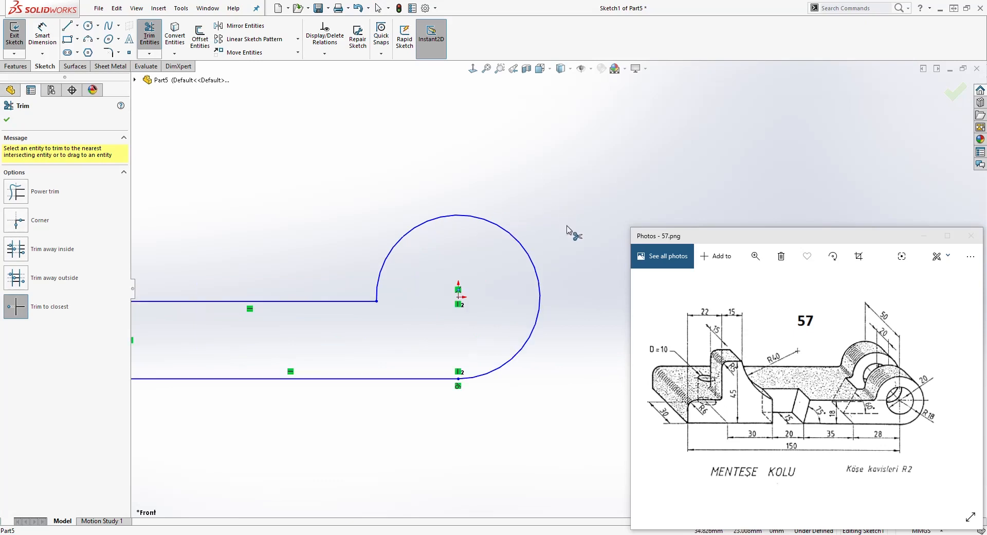
key("Escape")
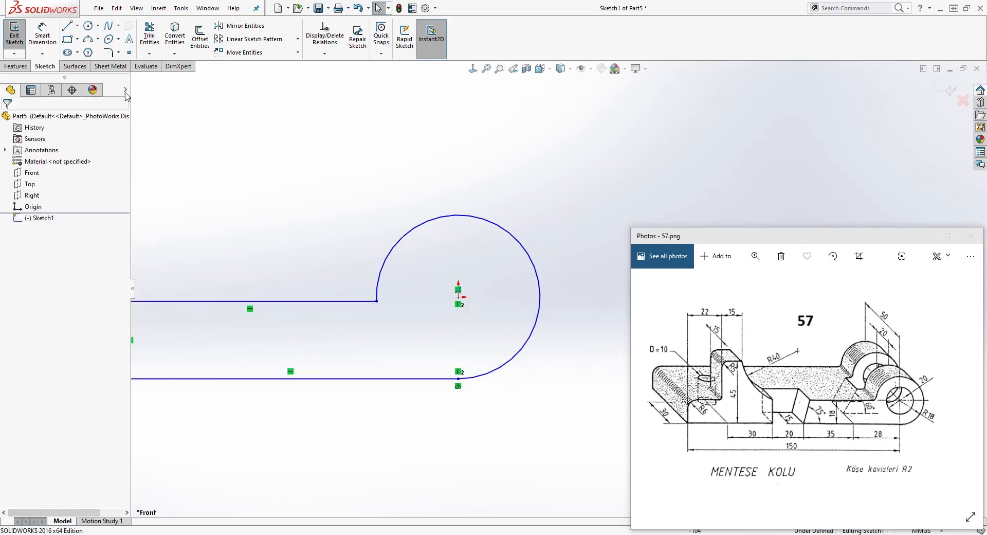
- Dimension the radius of the arm's rounded end as 18 mm
left_click(43, 30)
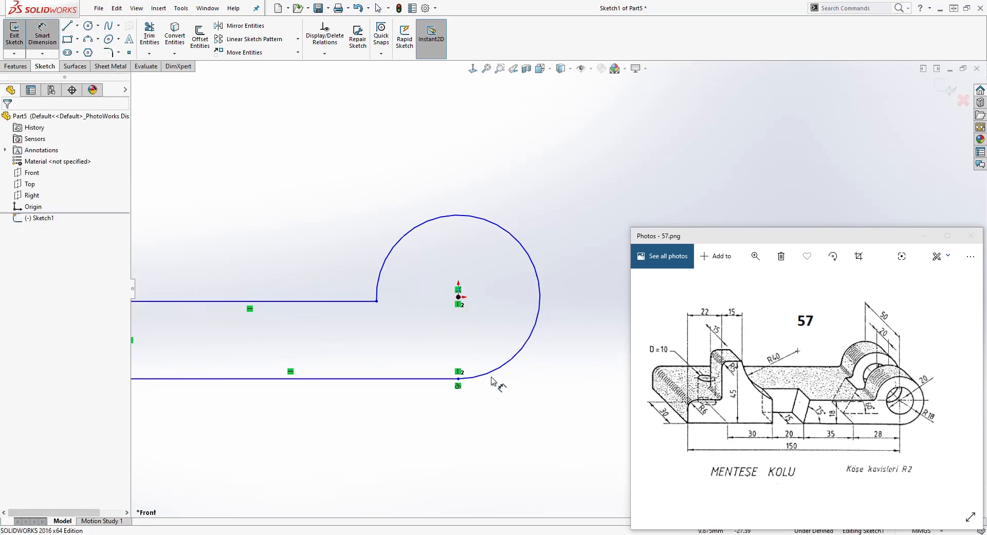
left_click(509, 232)
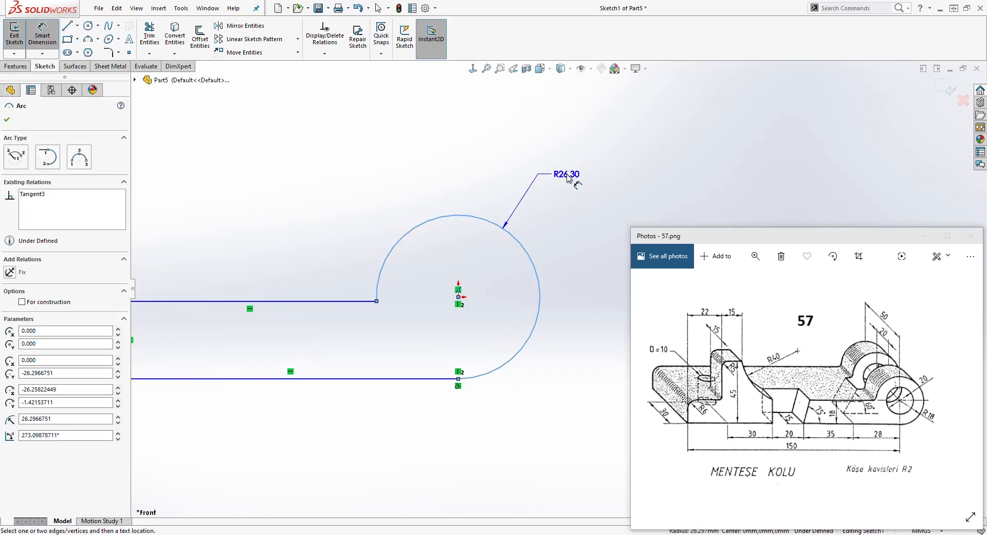
left_click(568, 177)
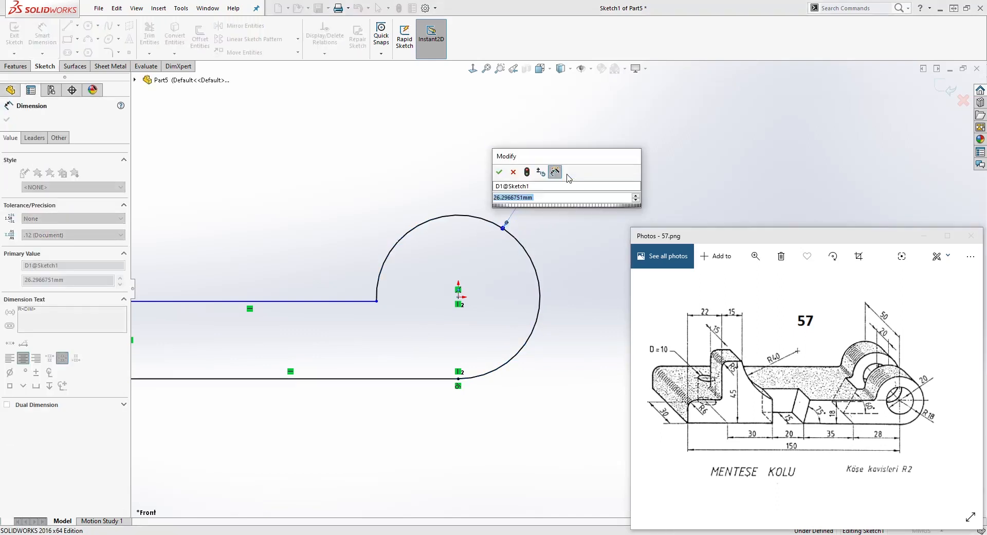
type("18")
key("Return")
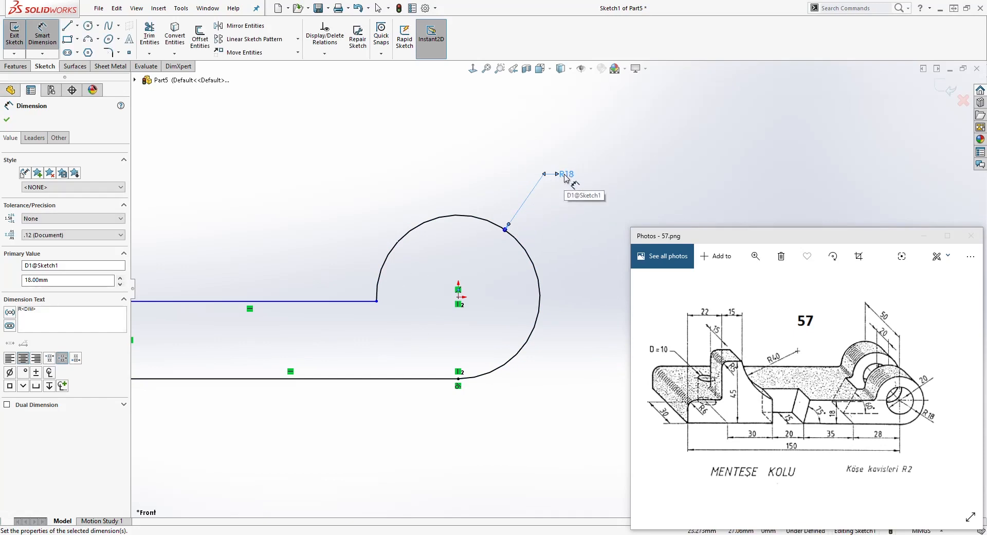
key("Escape")
key("Escape")
scroll(537, 367, "up", 3)
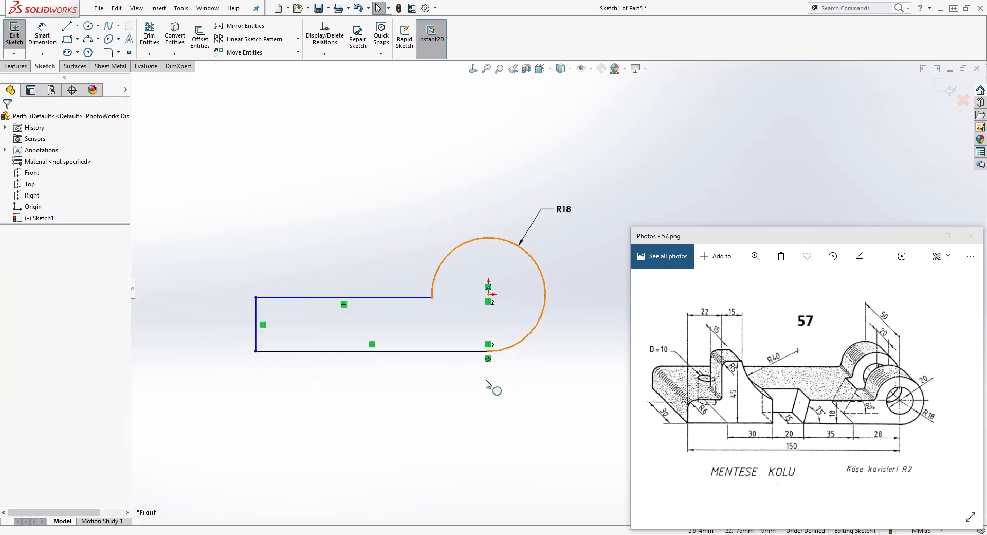
- Dimension the horizontal distance from the origin to the arm's vertical end line as 150 mm
right_click_drag(467, 415, 462, 245)
left_click(500, 293)
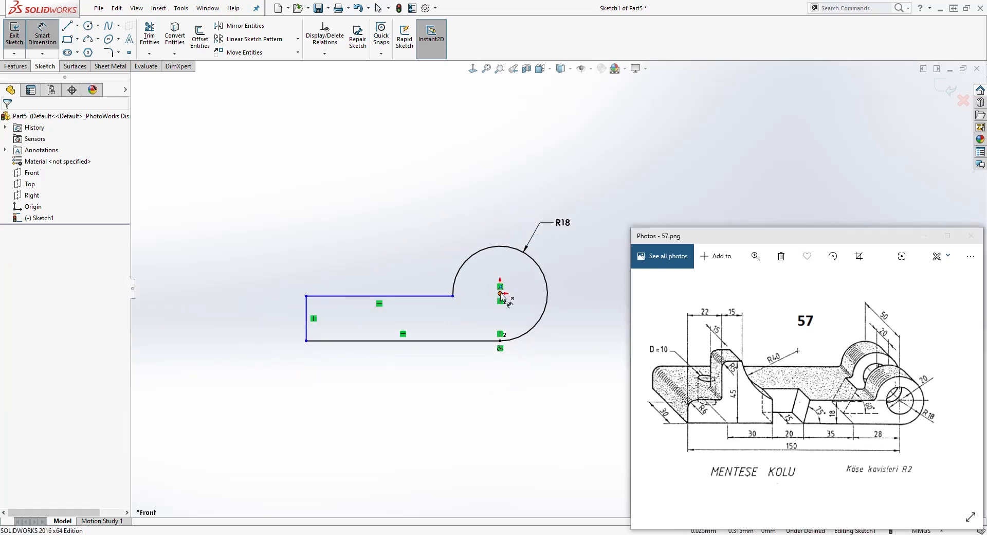
left_click(307, 325)
left_click(346, 409)
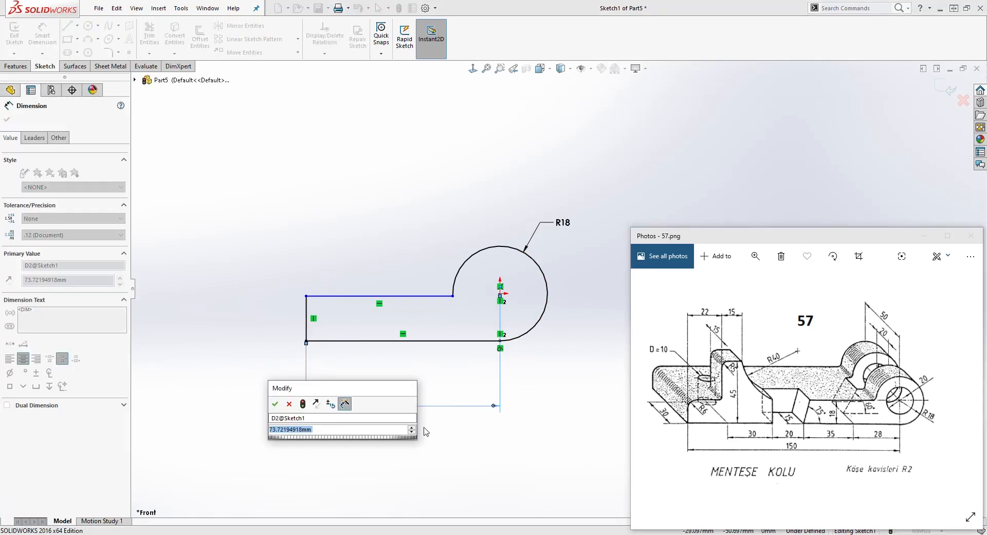
type("150")
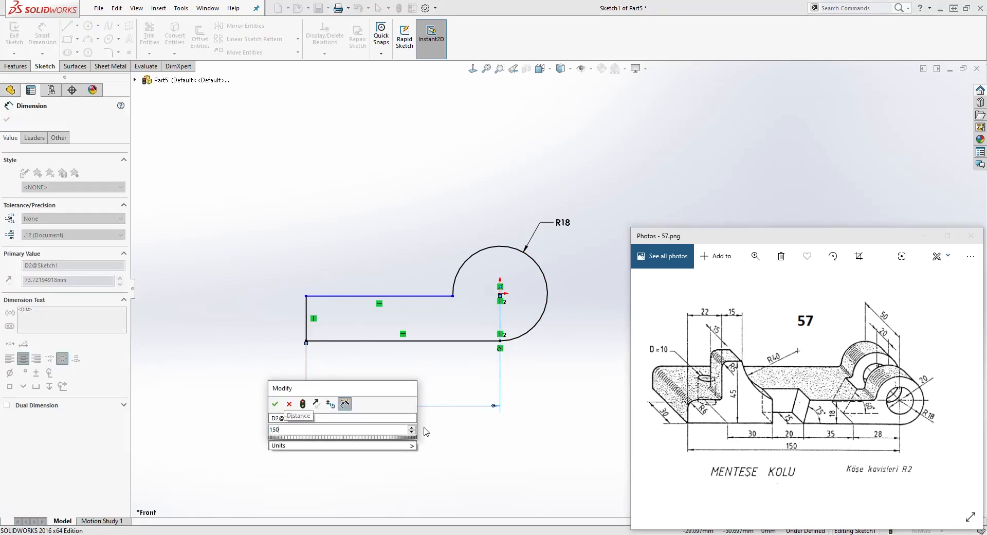
key("Return")
key("Escape")
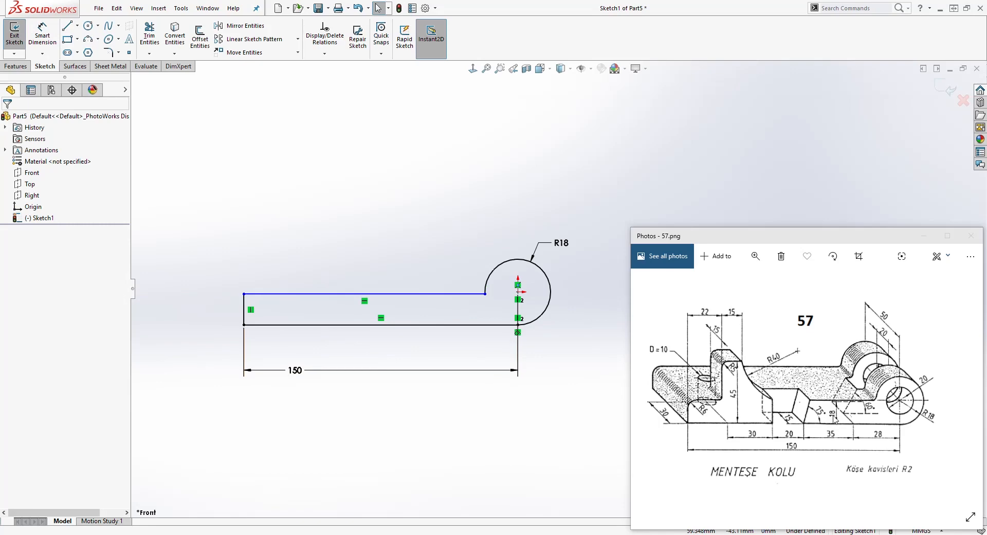
- Dimension the height of the arm's vertical end line as 18 mm
right_click_drag(323, 399, 290, 302)
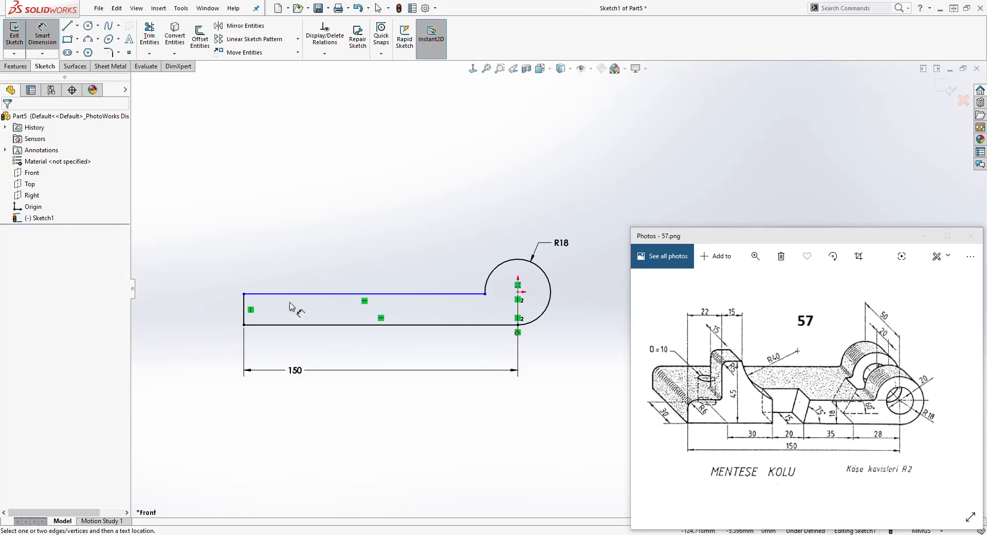
left_click(245, 312)
left_click(225, 307)
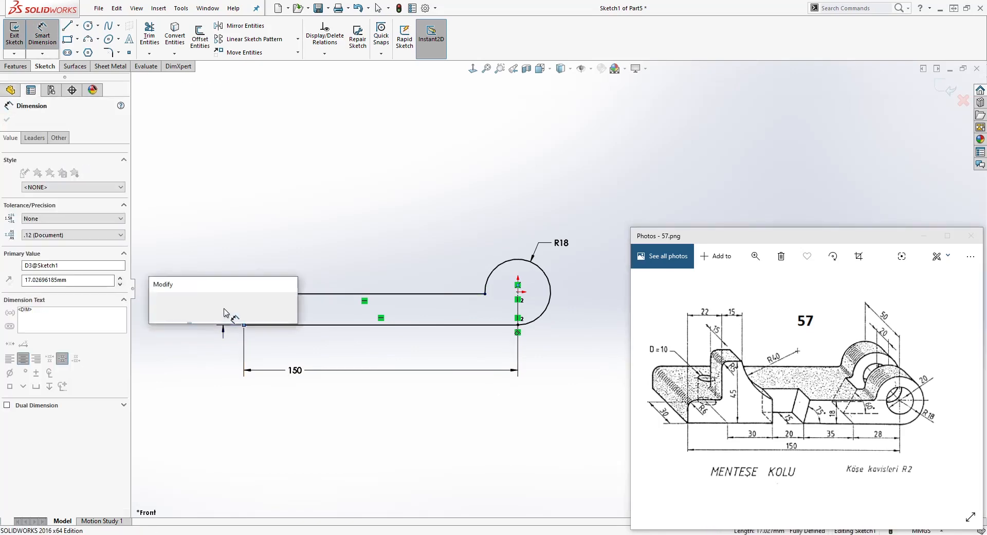
type("18")
key("Return")
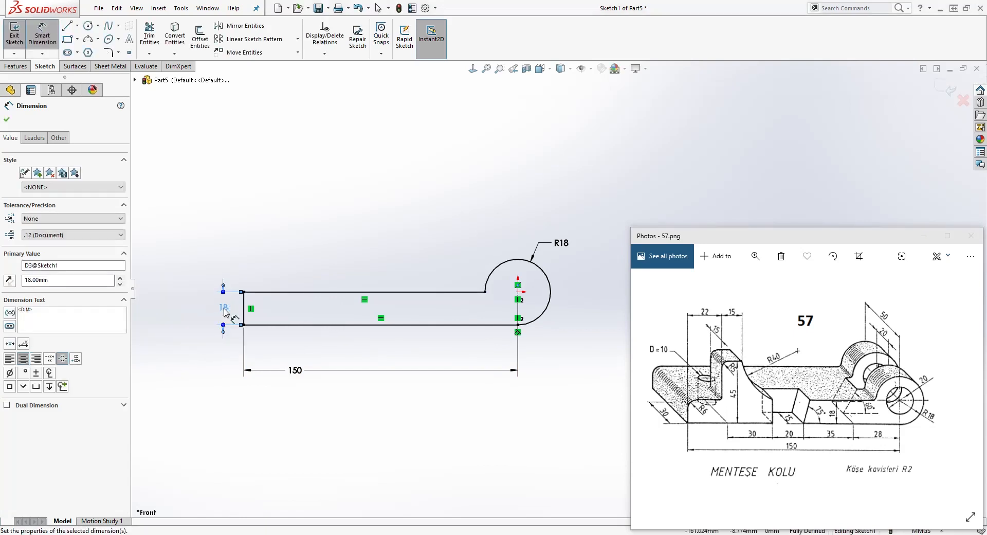
key("Escape")
scroll(505, 266, "down", 2)
scroll(527, 296, "up", 3)
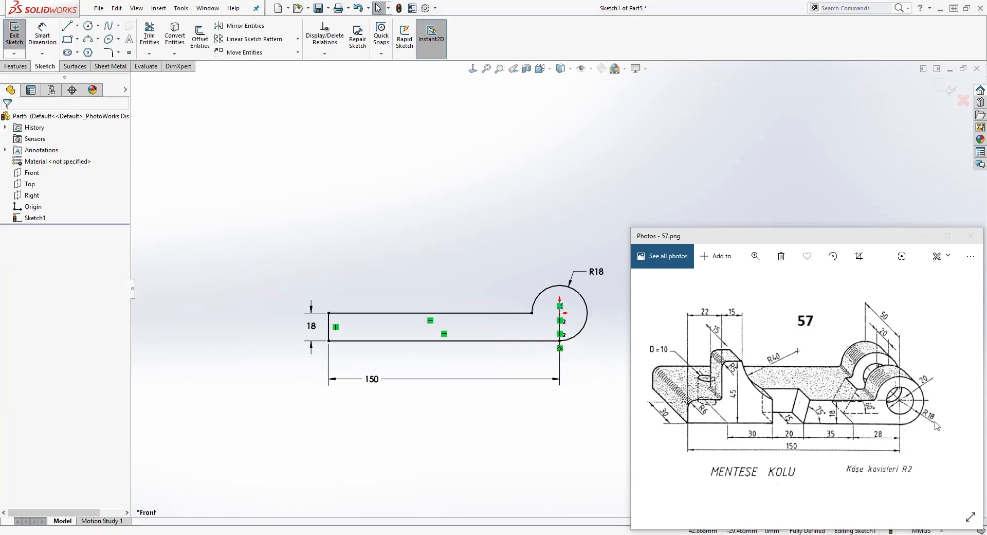
- Sketch a circle about 18.8 mm in diameter centred on the origin inside the rounded end
left_click(88, 25)
scroll(596, 314, "down", 3)
scroll(596, 313, "down", 2)
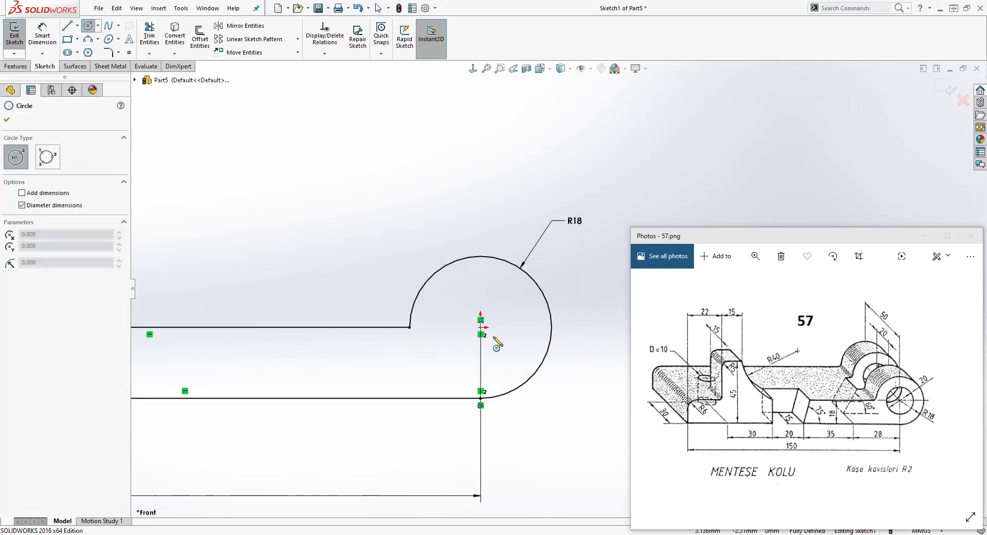
left_click(481, 326)
left_click(514, 311)
key("Escape")
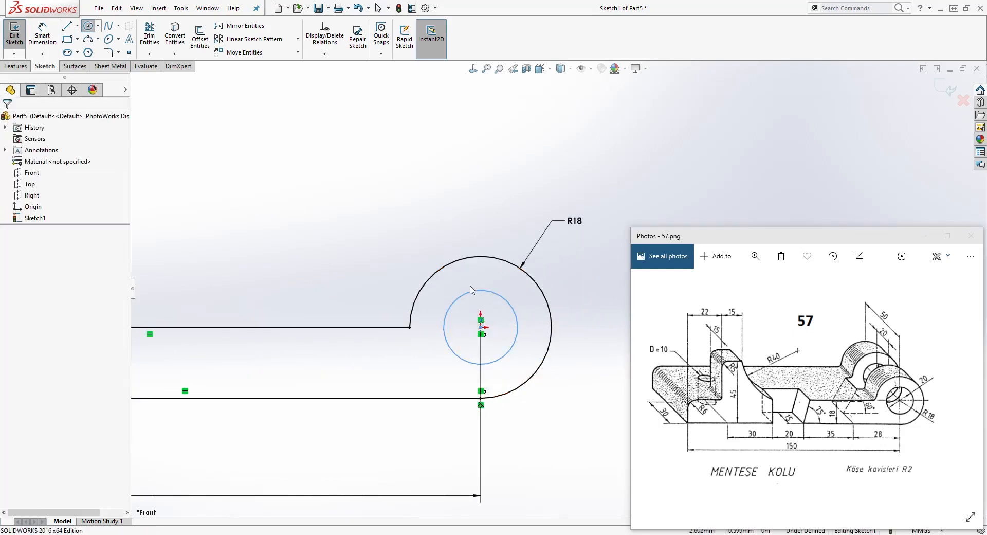
- Dimension the diameter of the circle centred on the origin as 20 mm and finish the profile sketch
left_click(40, 26)
left_click(455, 301)
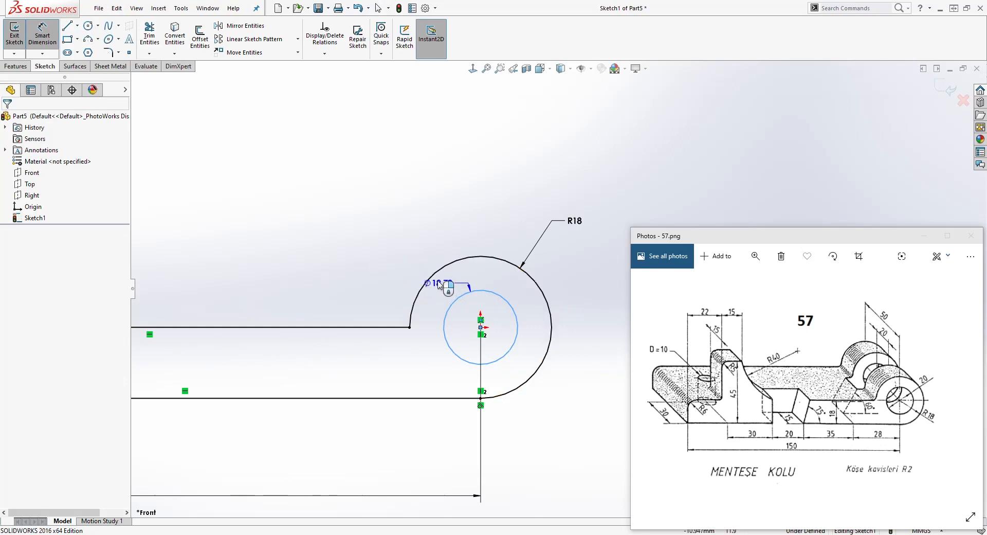
left_click(364, 238)
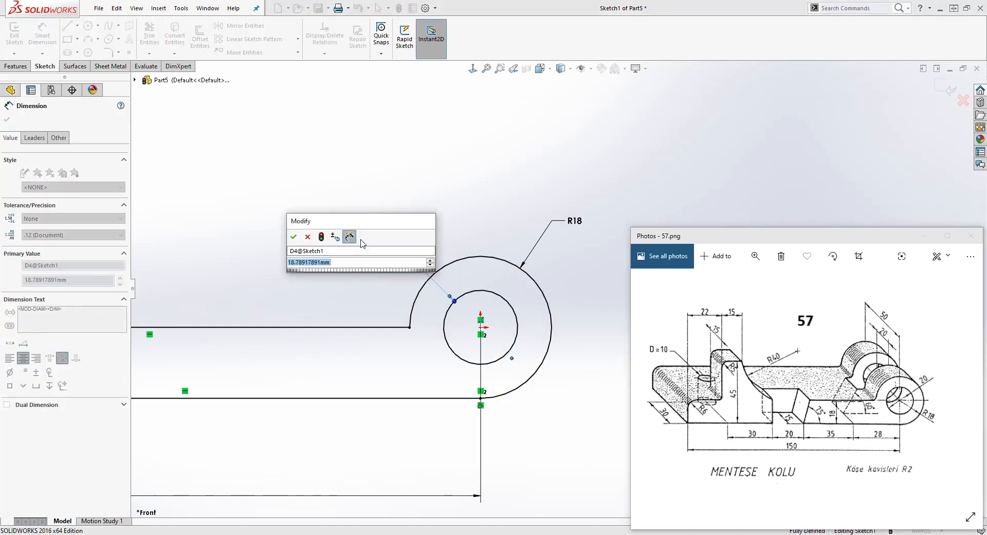
type("20")
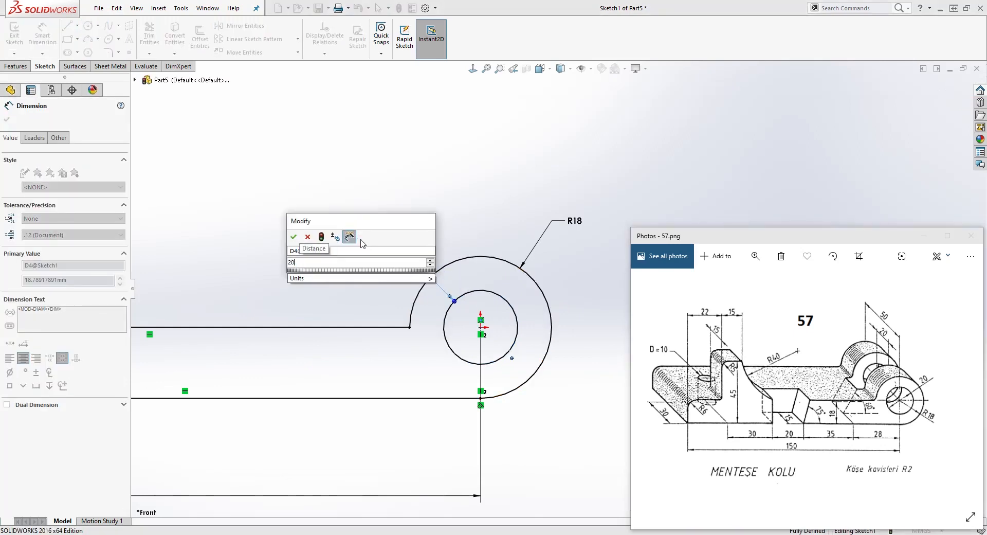
key("Return")
key("Escape")
key("f")
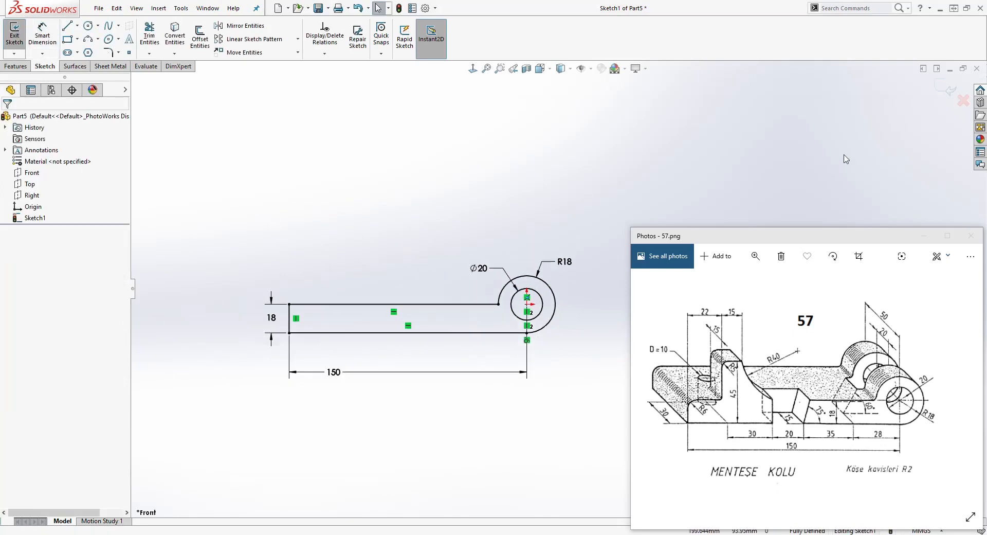
left_click(945, 88)
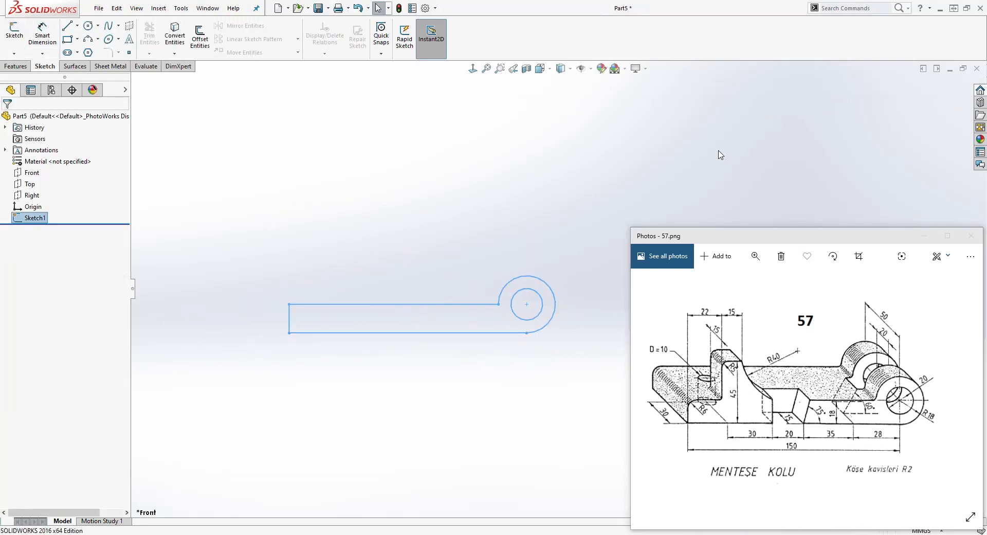
- Extrude the arm's profile sketch as a boss with the Mid Plane end condition and a depth of 50 mm
left_click(15, 66)
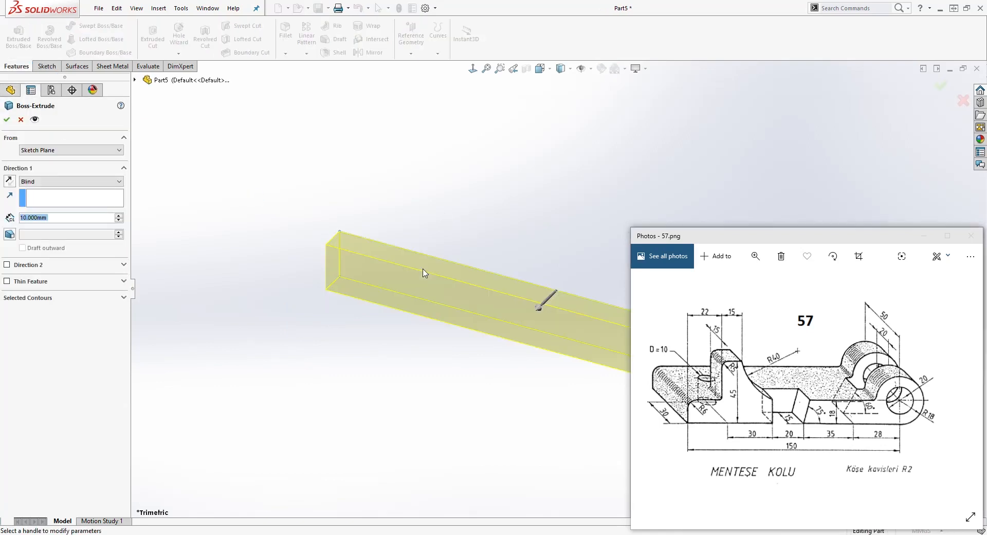
middle_click_drag(504, 413, 240, 384, "ctrl")
left_click(66, 181)
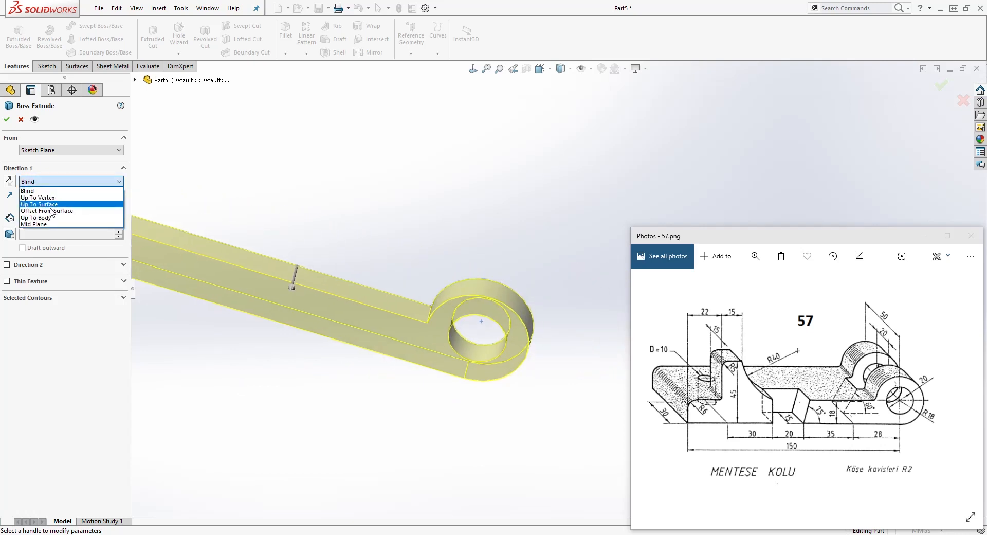
left_click(41, 228)
middle_click_drag(449, 372, 475, 403)
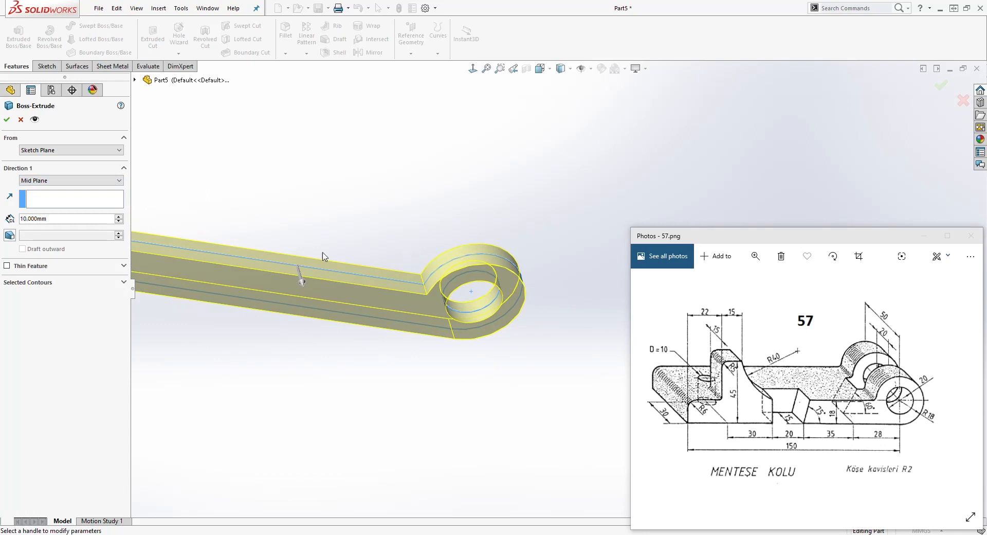
left_click(62, 219)
double_click(63, 218)
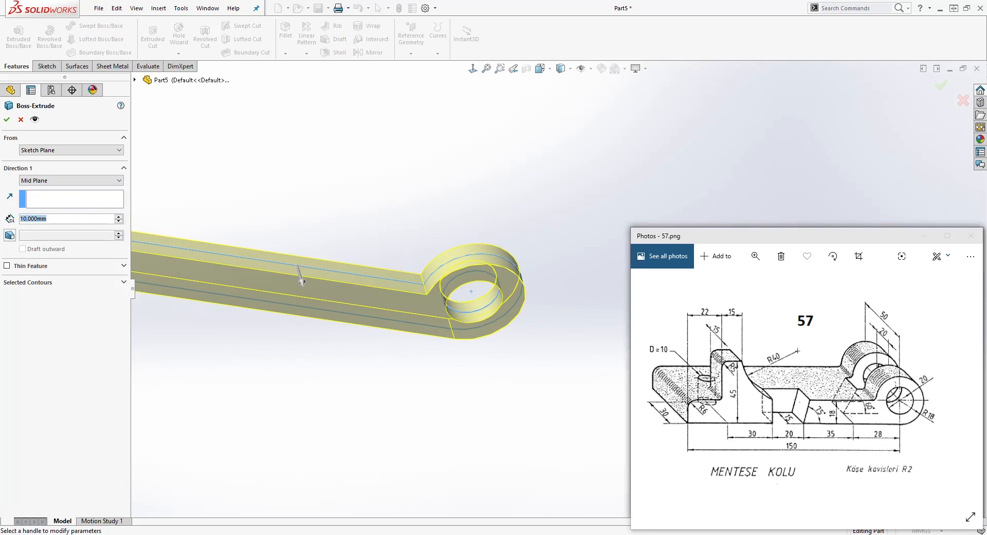
type("50")
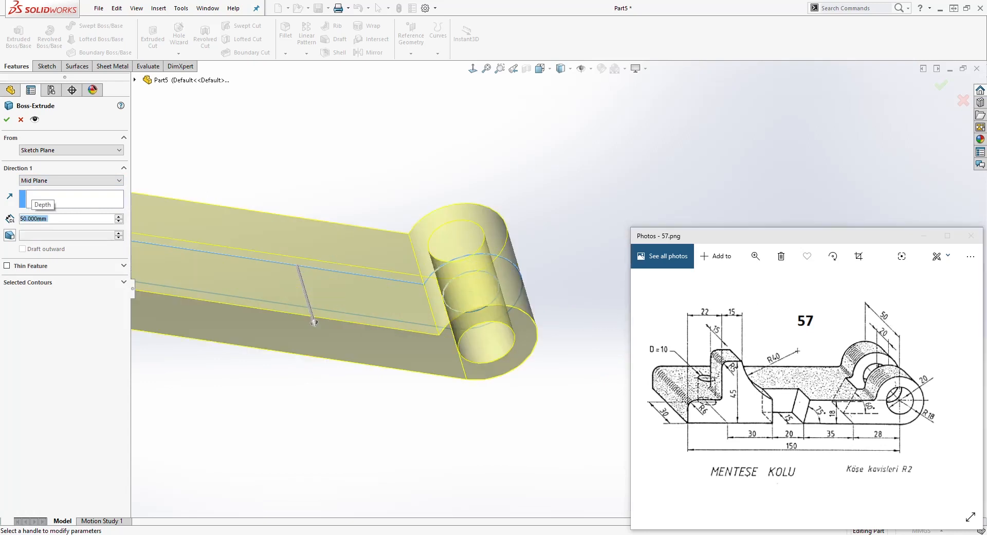
left_click(7, 121)
left_click(311, 366)
- Add a 2 mm fillet to the edge where the cylindrical barrel meets the arm's upper face
scroll(329, 377, "up", 1)
middle_click_drag(333, 379, 301, 316)
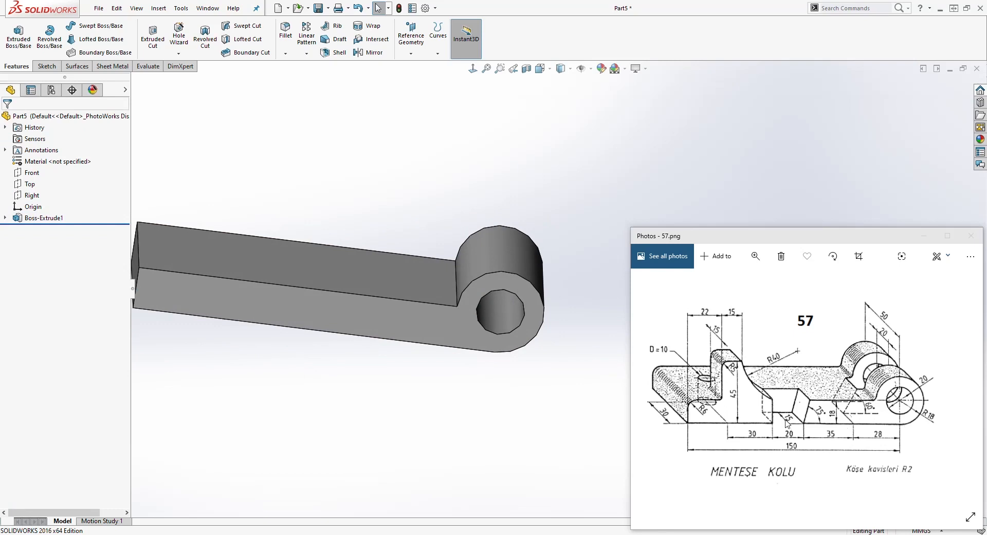
middle_click_drag(269, 166, 296, 115)
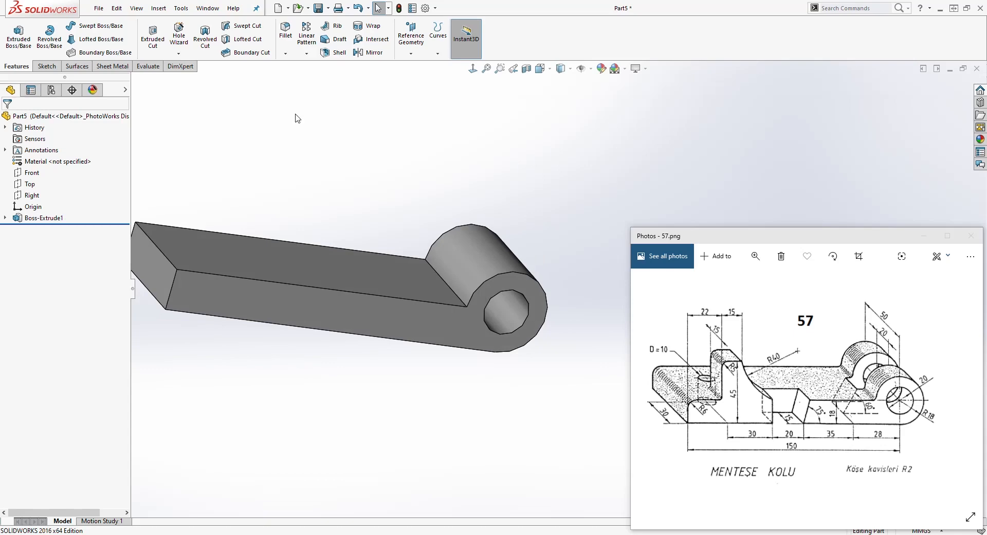
left_click(287, 41)
middle_click_drag(275, 207, 116, 266)
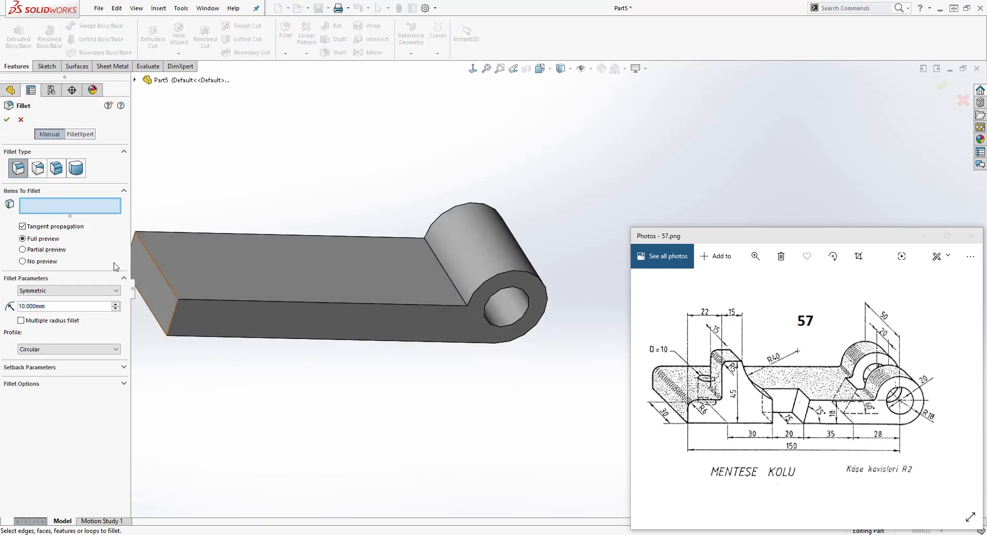
left_click_drag(52, 309, 6, 304)
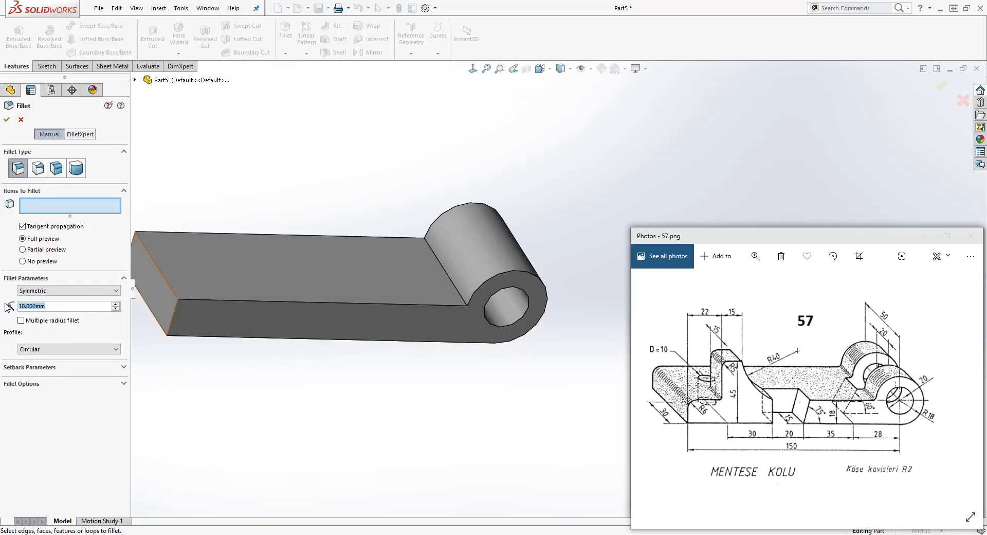
type("2")
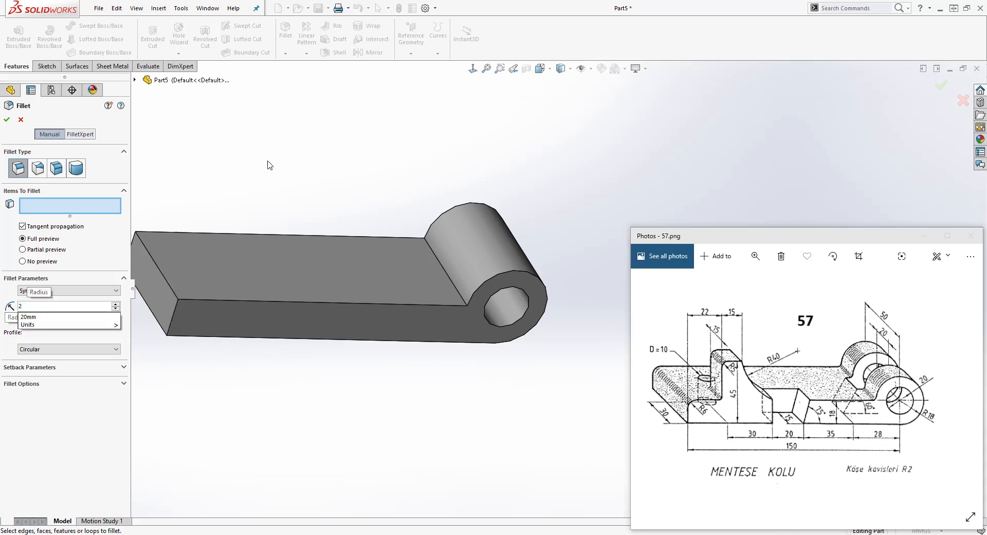
left_click(445, 273)
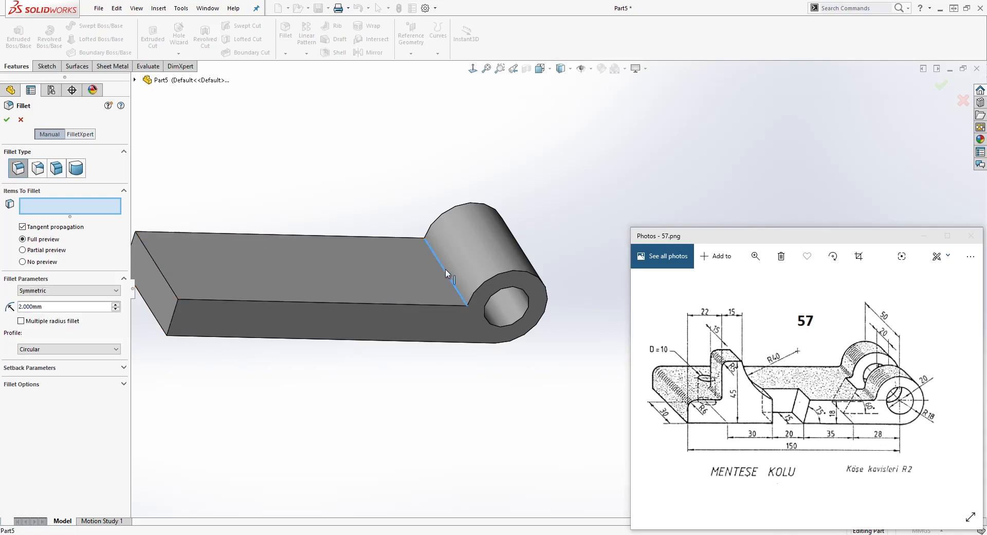
scroll(556, 278, "down", 4)
left_click(6, 122)
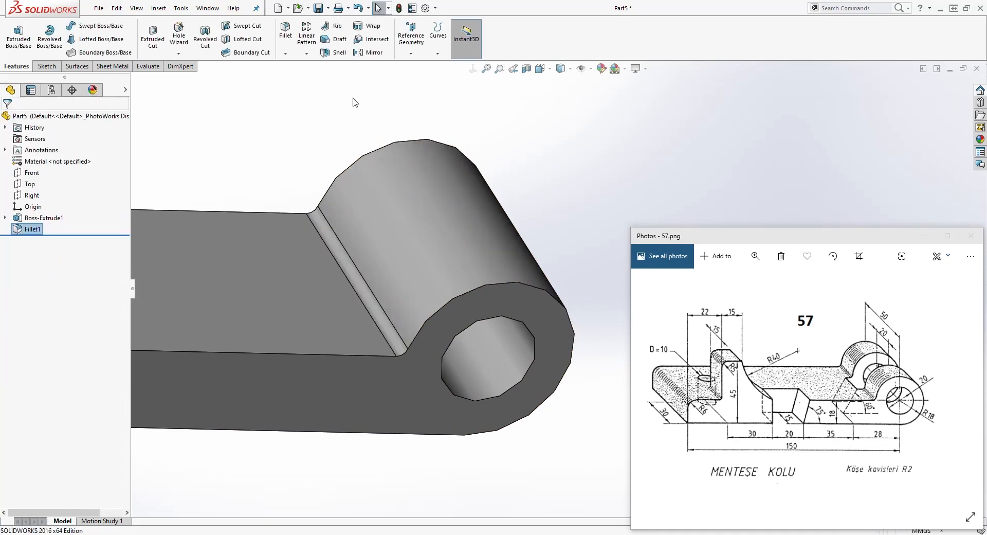
- Raise the shaded and draft quality resolution close to High in the document's image quality settings
left_click(425, 7)
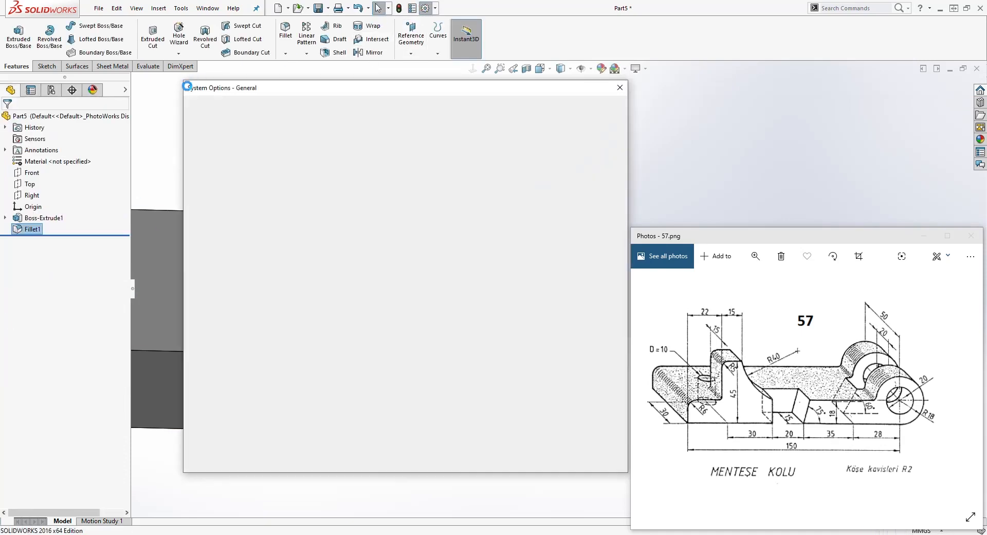
left_click(267, 107)
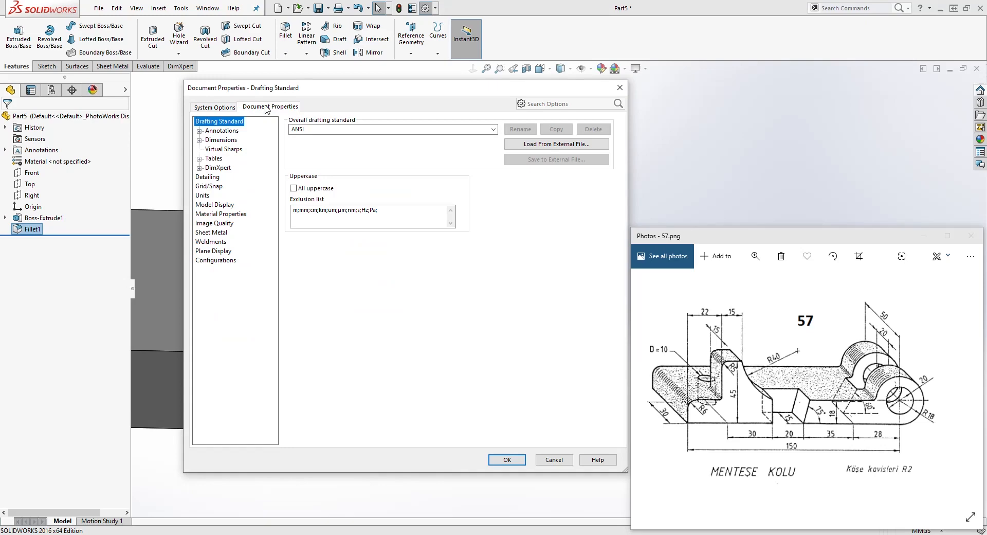
left_click(217, 224)
mouse_move(327, 137)
left_mouse_down()
mouse_move(296, 137)
mouse_move(478, 137)
left_mouse_up()
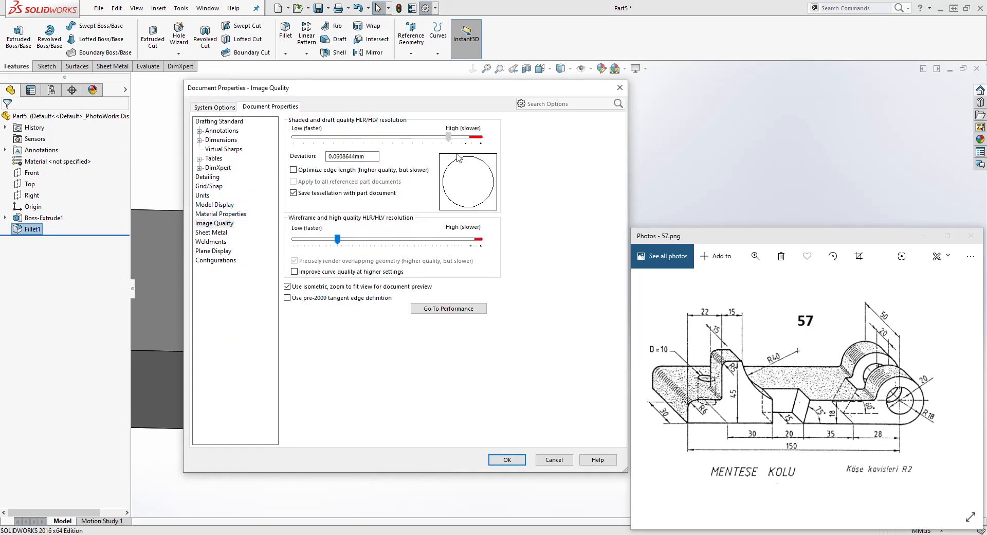
left_click(506, 459)
- Start a new sketch on the Front plane
scroll(500, 414, "up", 2)
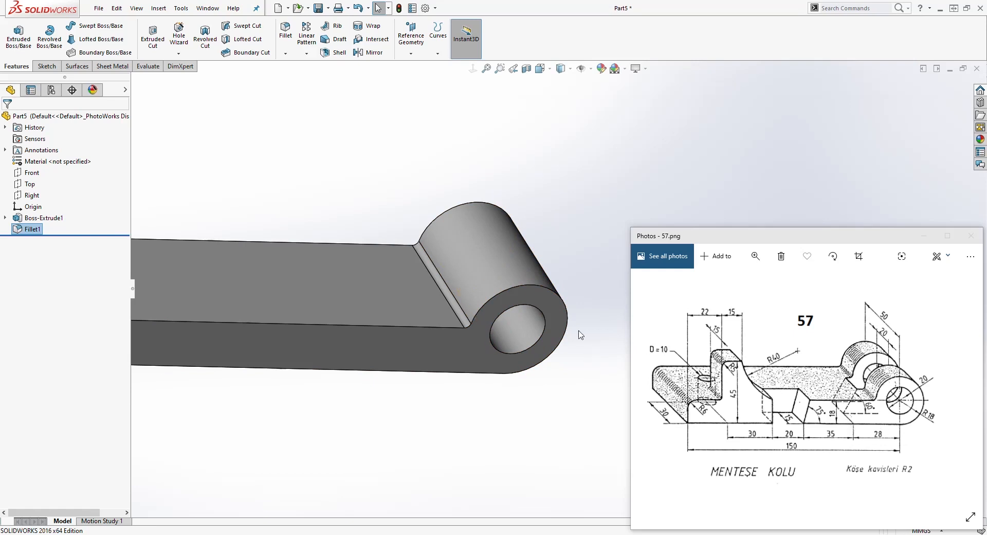
middle_click_drag(528, 338, 537, 314)
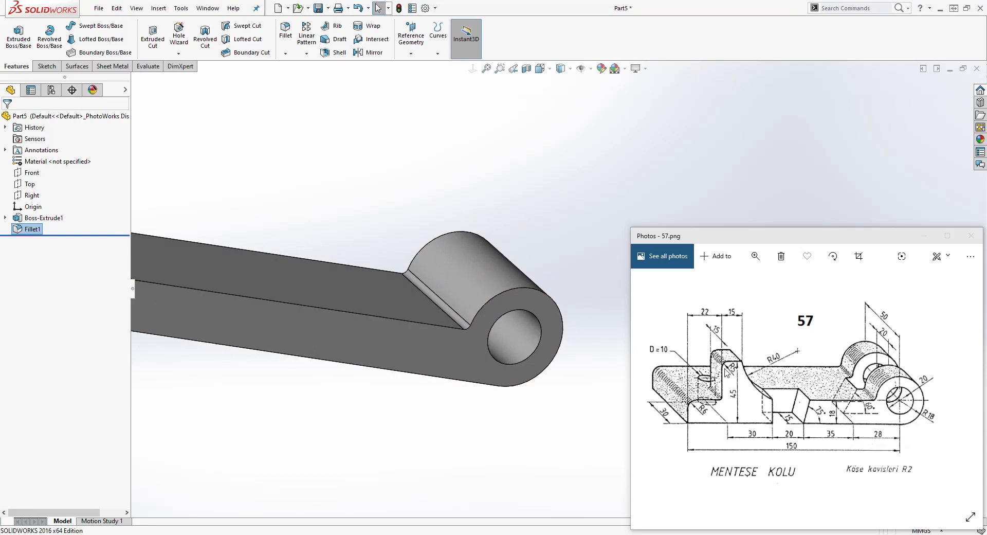
middle_click_drag(535, 282, 504, 294)
left_click(31, 172)
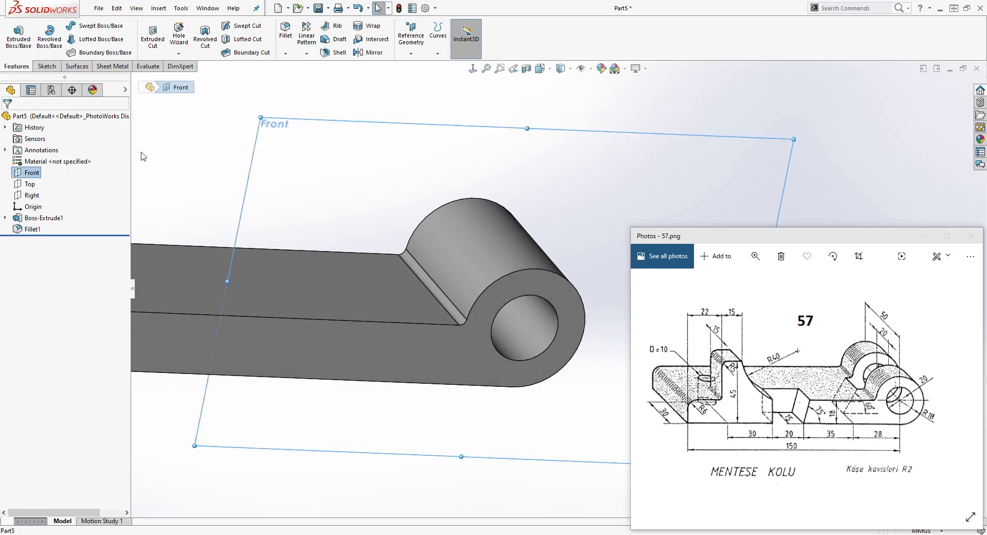
left_click(46, 66)
left_click(14, 35)
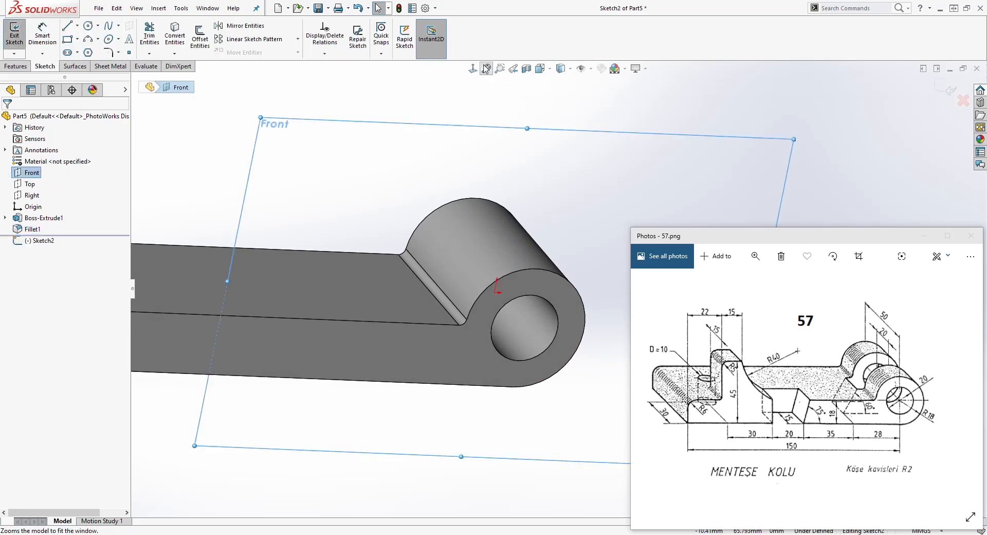
- Sketch a slanted line down to the arm's lower edge, continued by a horizontal line about 38 mm long along that edge towards the barrel
mouse_move(476, 414)
middle_mouse_down("ctrl")
mouse_move(392, 400)
mouse_move(47, 423)
middle_mouse_up("ctrl")
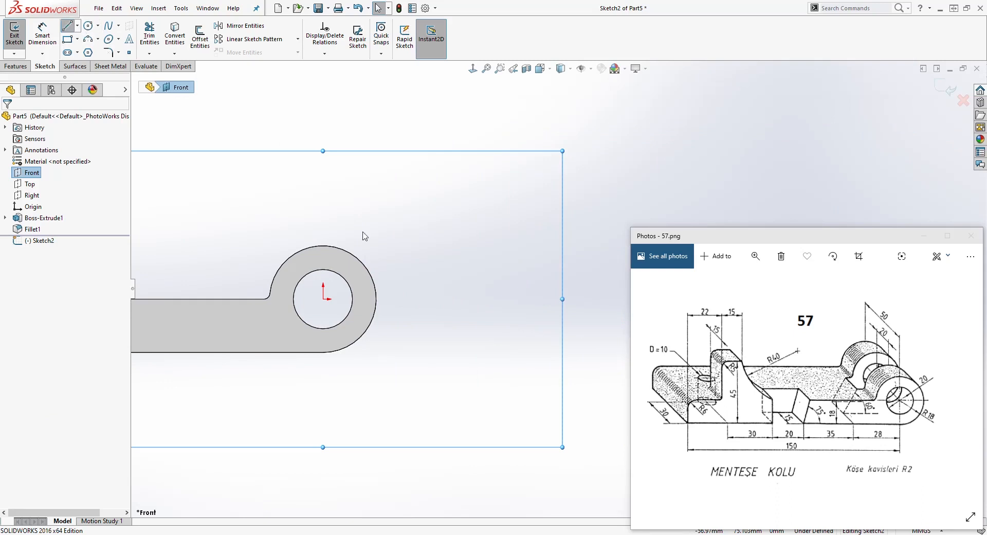
scroll(362, 235, "up", 2)
left_click(341, 282)
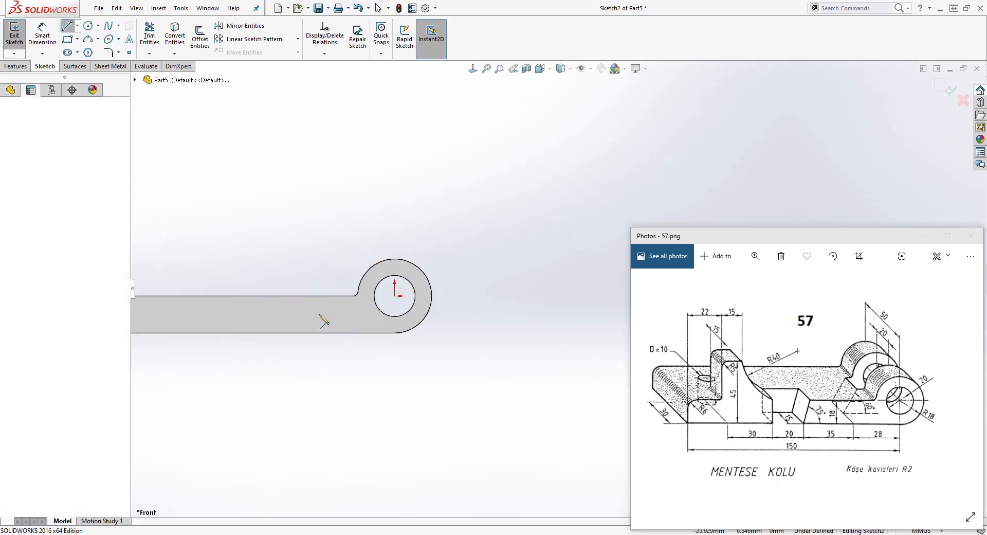
left_click(299, 333)
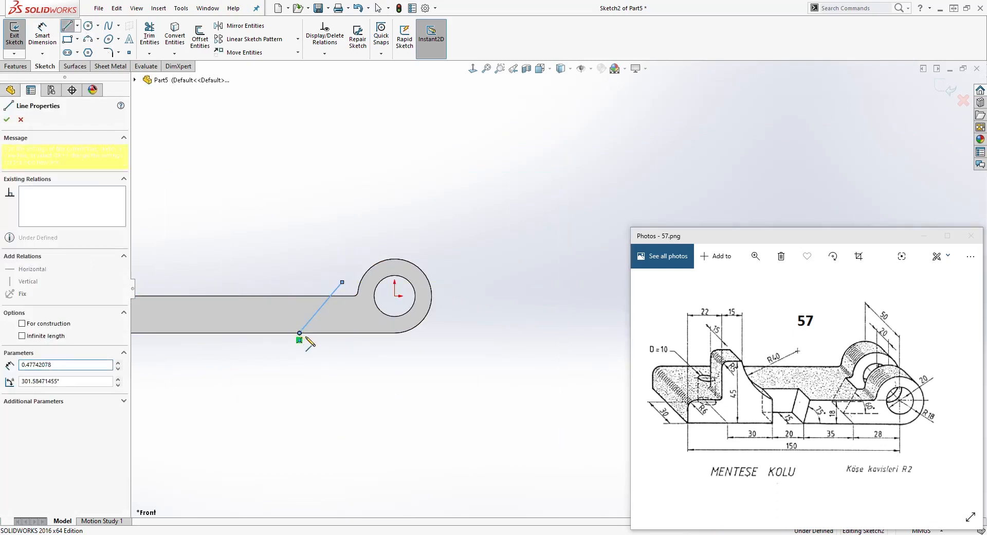
left_click(377, 334)
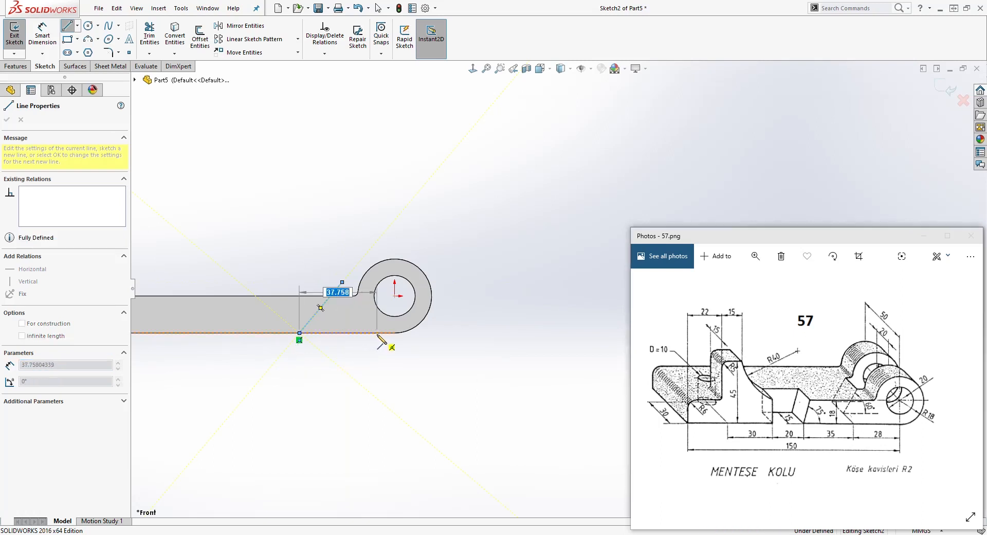
key("Escape")
- Dimension the horizontal distance from the origin to the corner where the slanted line meets the arm's lower edge as 28 mm
scroll(330, 321, "down", 1)
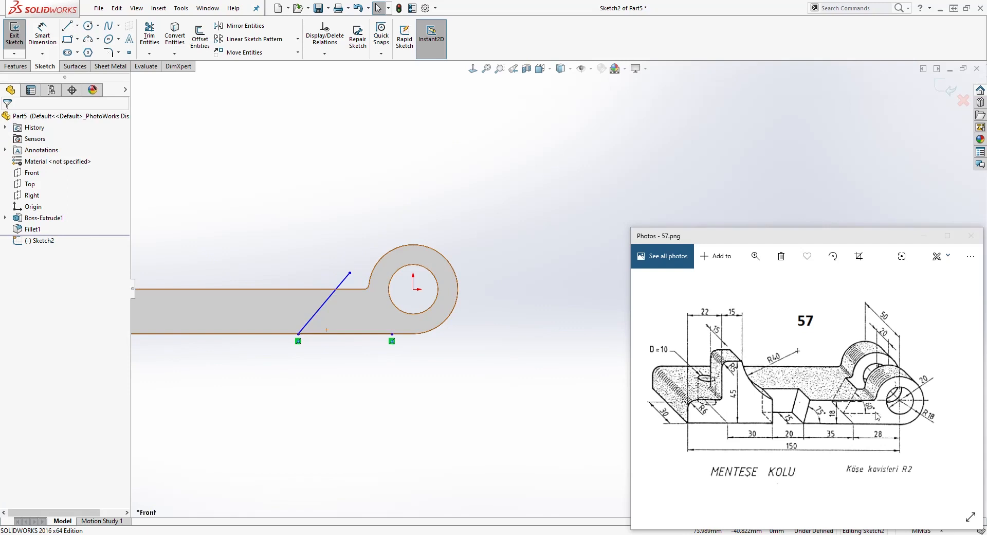
left_click(353, 368)
key("d")
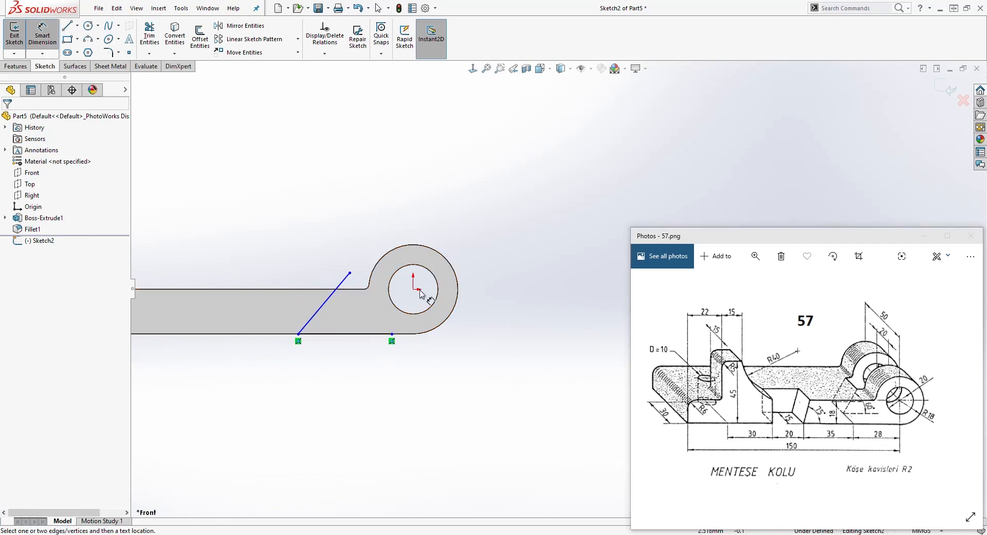
left_click(413, 289)
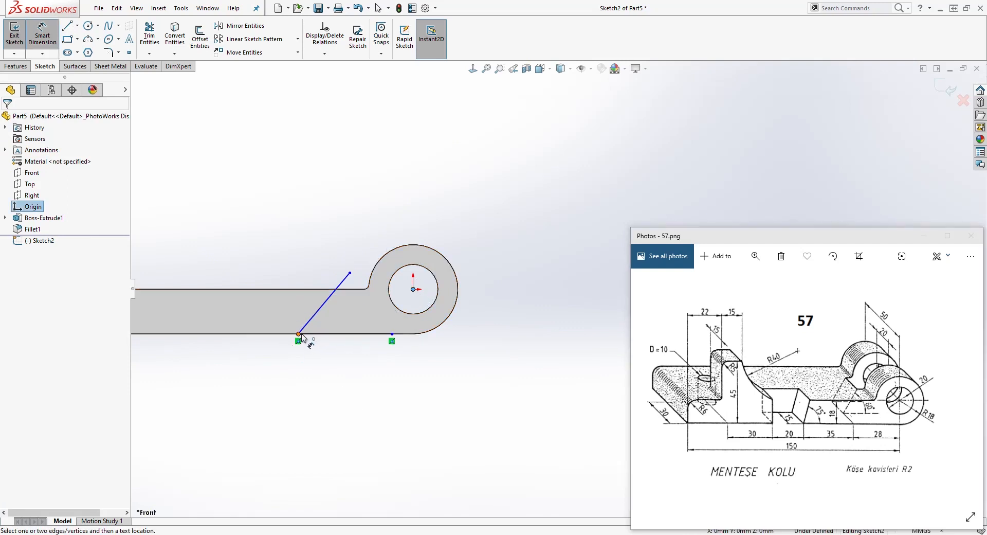
left_click(299, 334)
left_click(320, 363)
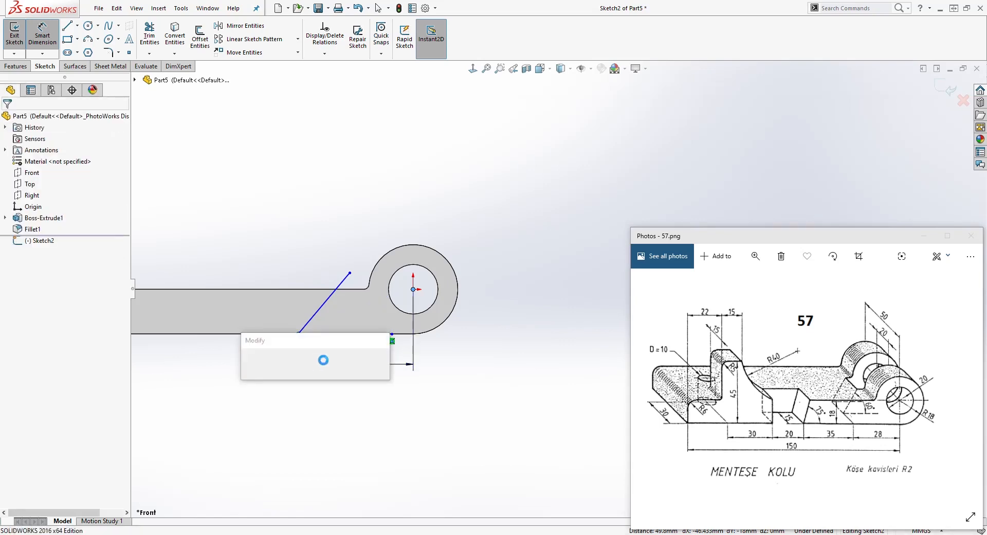
type("28")
key("Return")
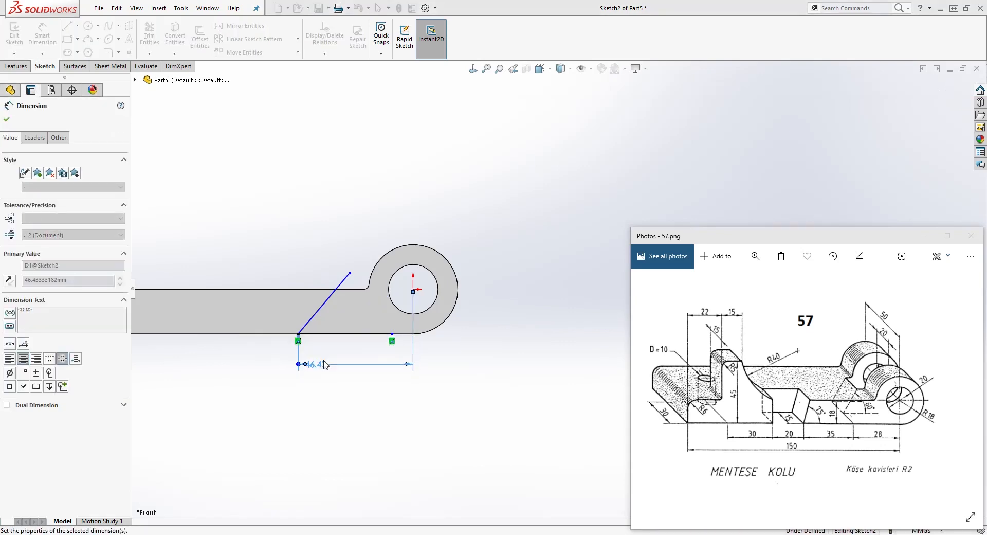
scroll(410, 311, "down", 4)
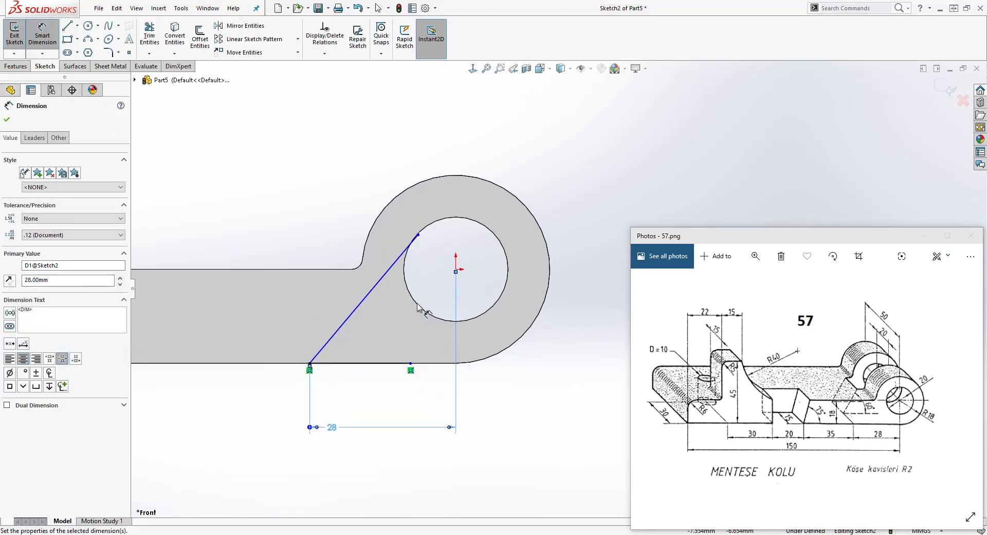
left_click(427, 266)
key("Escape")
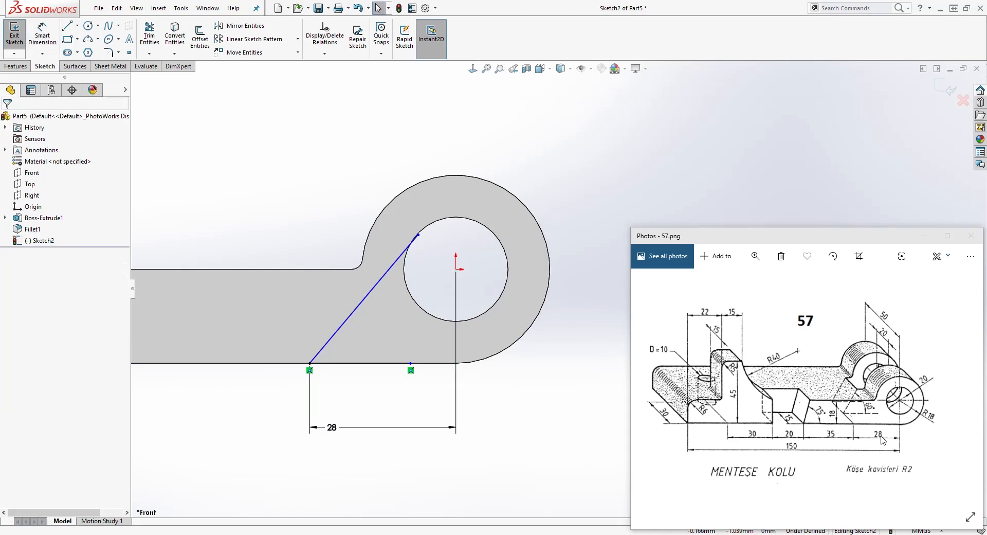
- Dimension the angle between the slanted line and the horizontal line on the arm's lower edge as 60°
right_click_drag(393, 458, 387, 407)
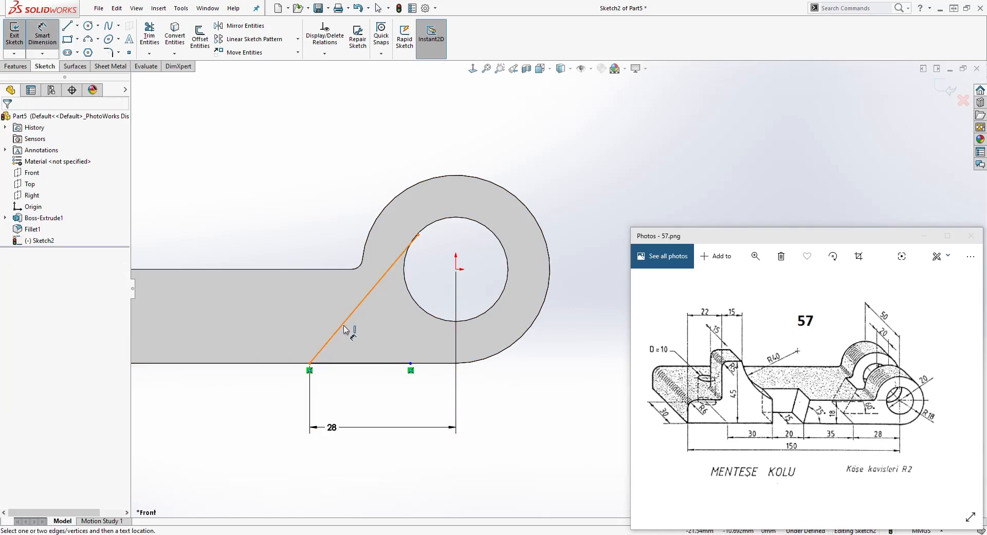
left_click(344, 324)
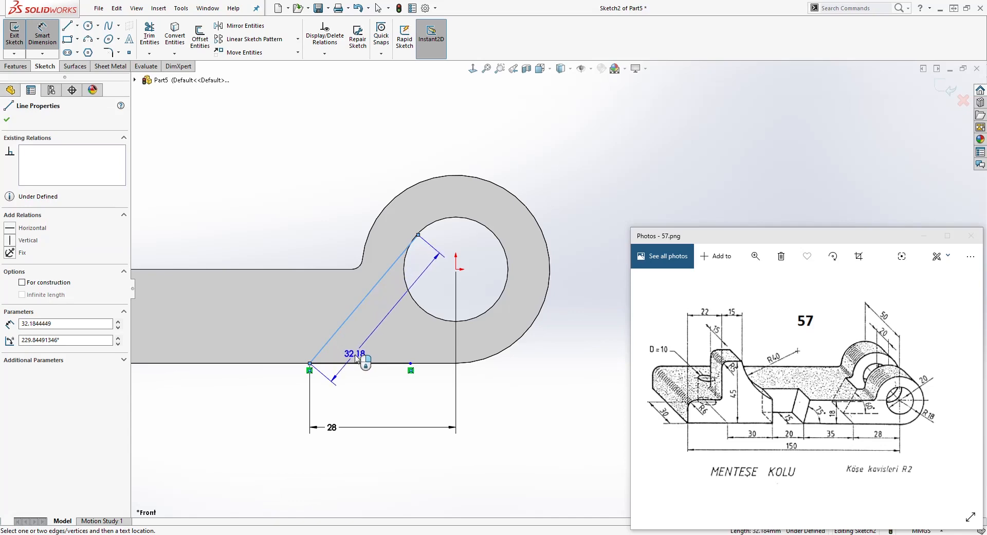
left_click(363, 363)
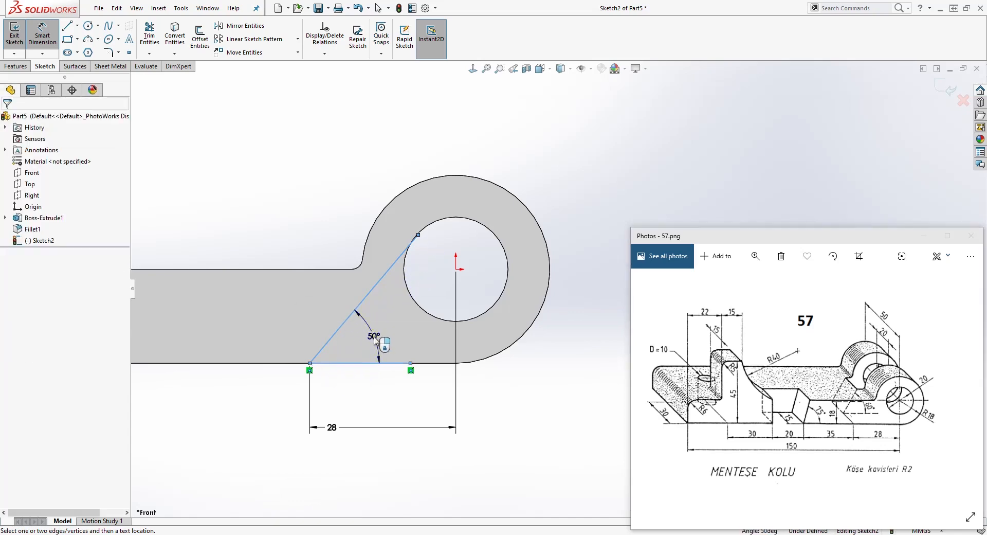
left_click(377, 343)
type("60")
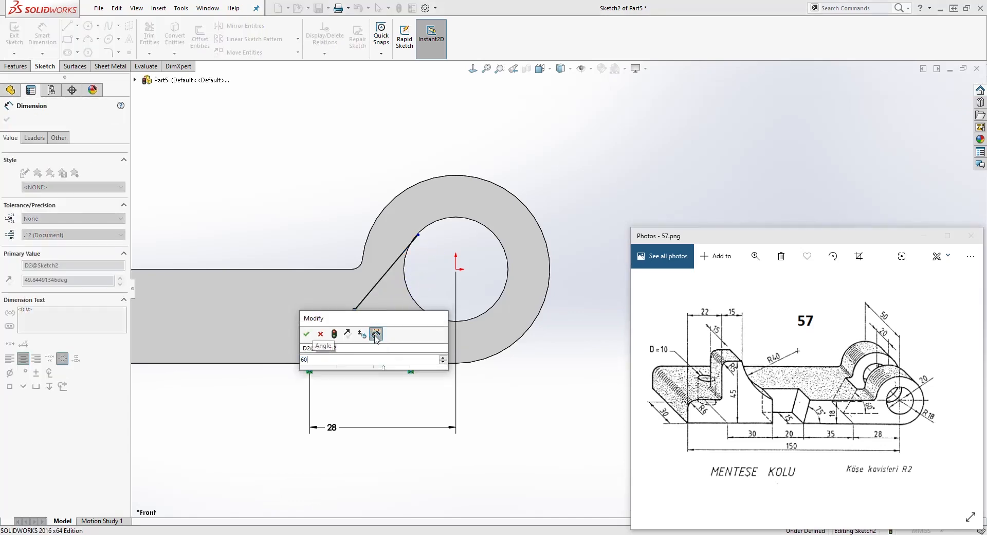
key("Return")
key("Escape")
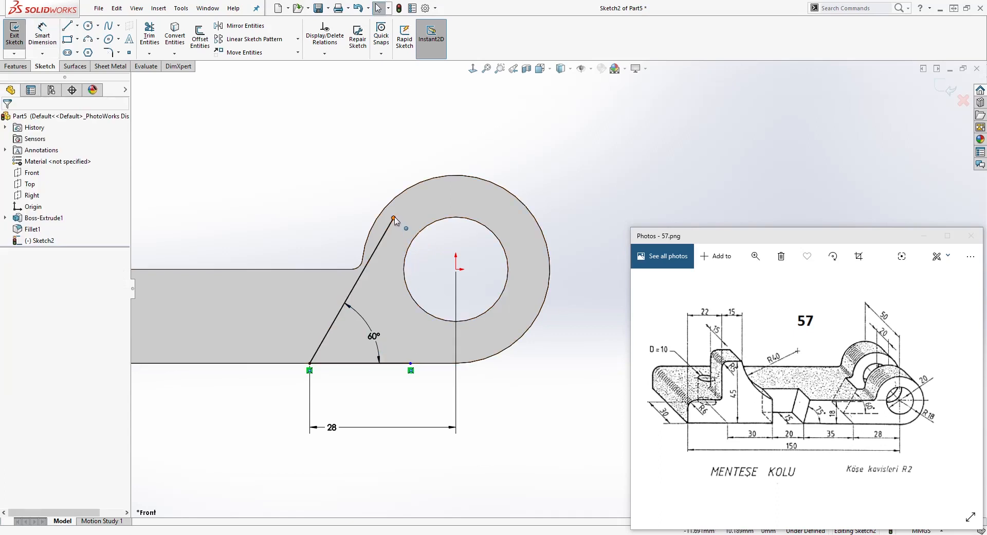
- Set the horizontal distance from the origin to the slanted line's lower corner to 32 mm
left_click(394, 218)
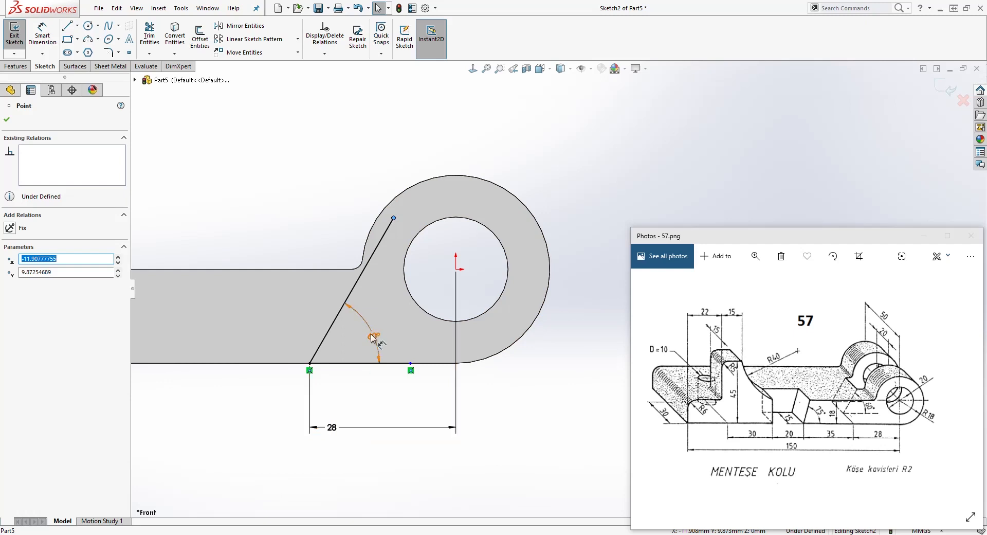
double_click(332, 428)
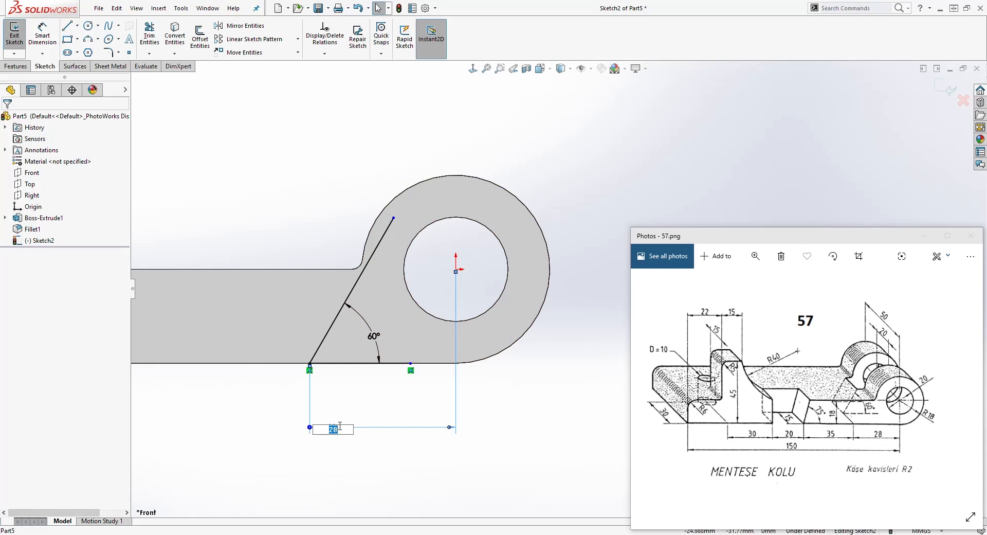
key("Return")
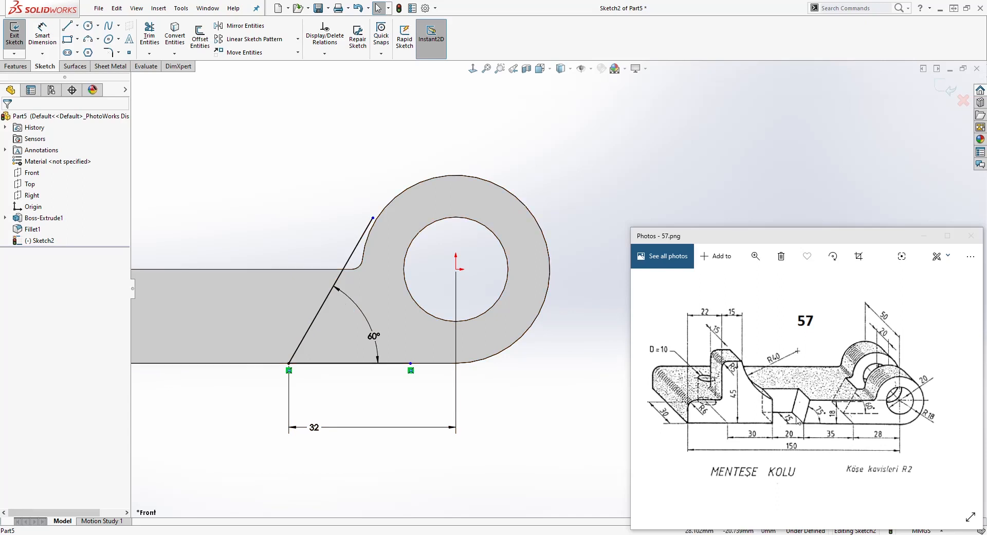
- Convert the barrel's outer arc, fillet arc and arm's upper edge into sketch entities, and attach the lower line's free end to the barrel arc's lower end
left_click(457, 179)
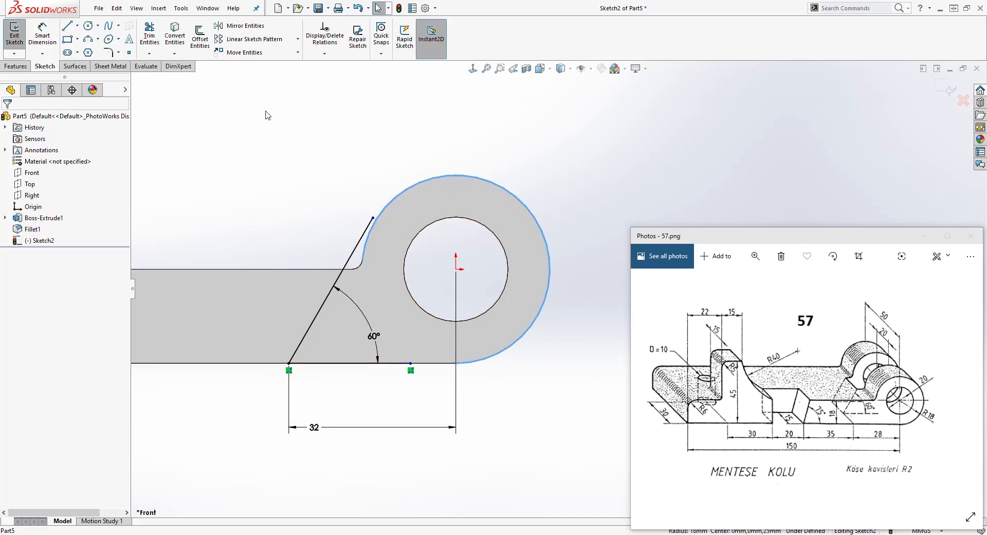
left_click(178, 36)
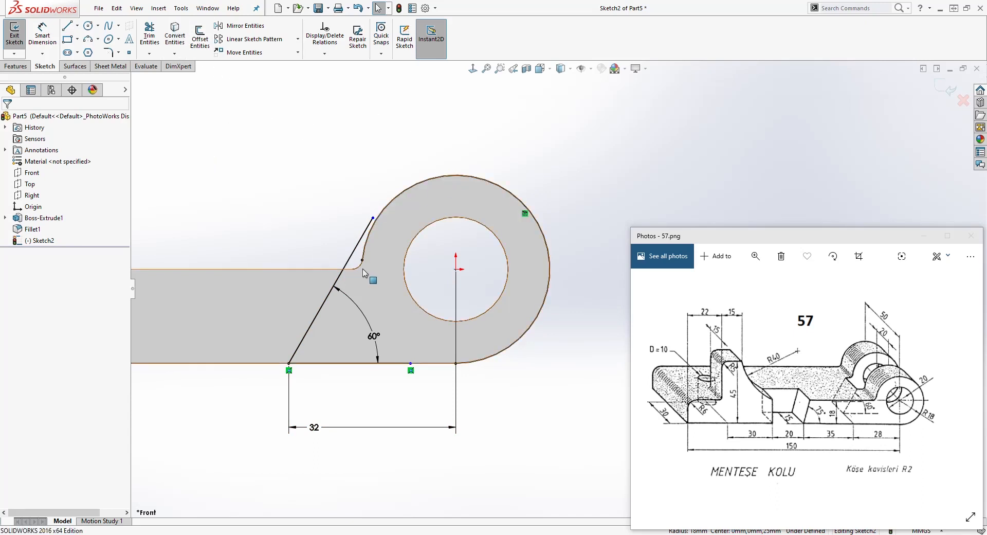
left_click(171, 46)
left_click(296, 271)
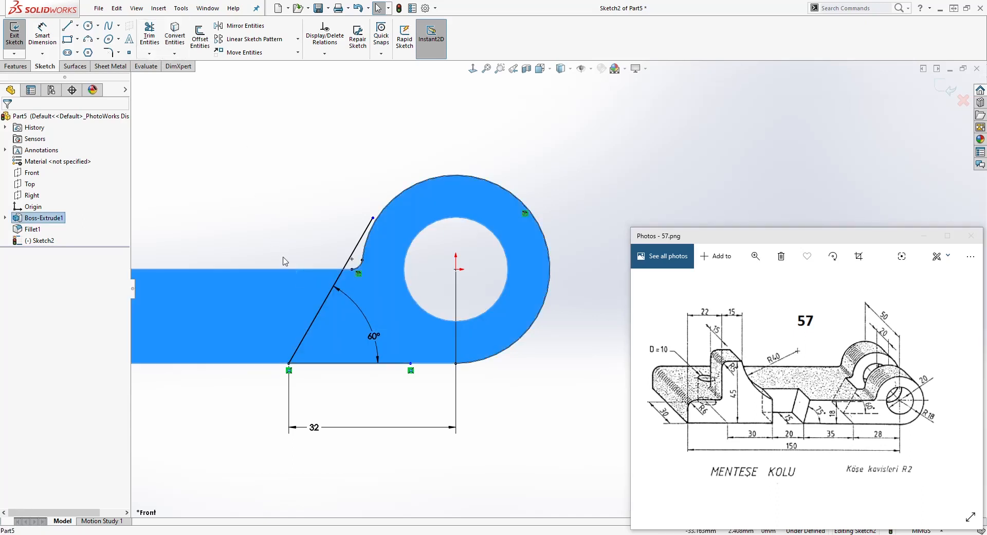
left_click(301, 237)
left_click(305, 268)
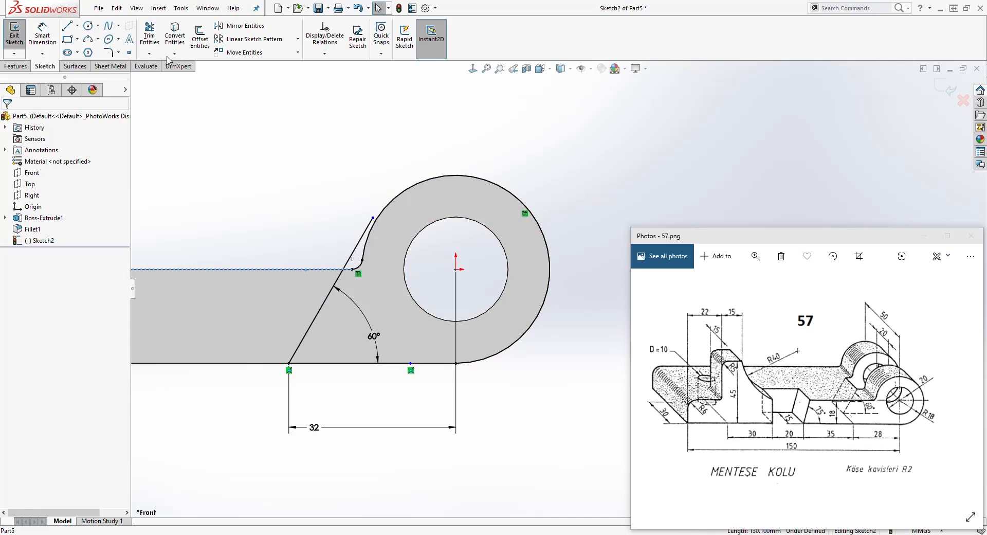
left_click(175, 36)
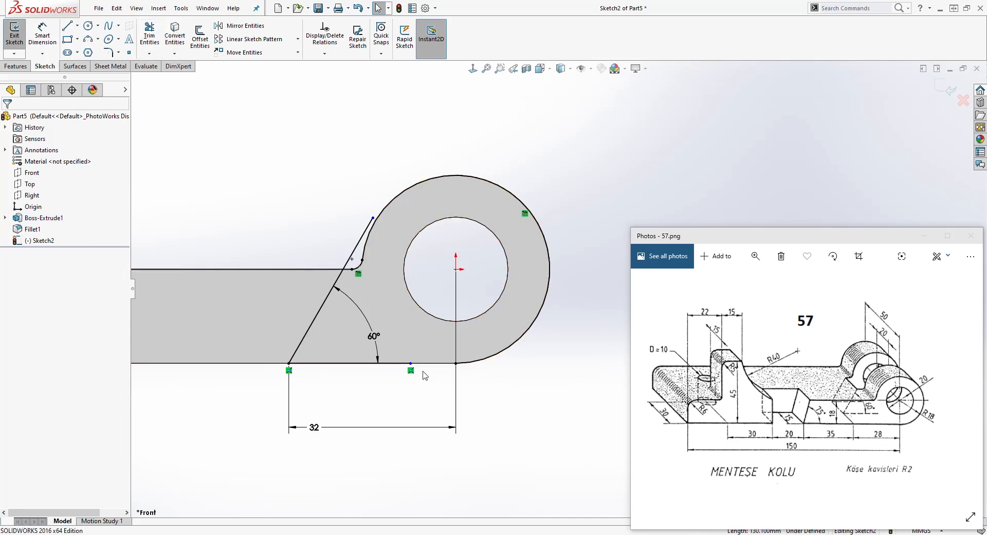
left_click(456, 364)
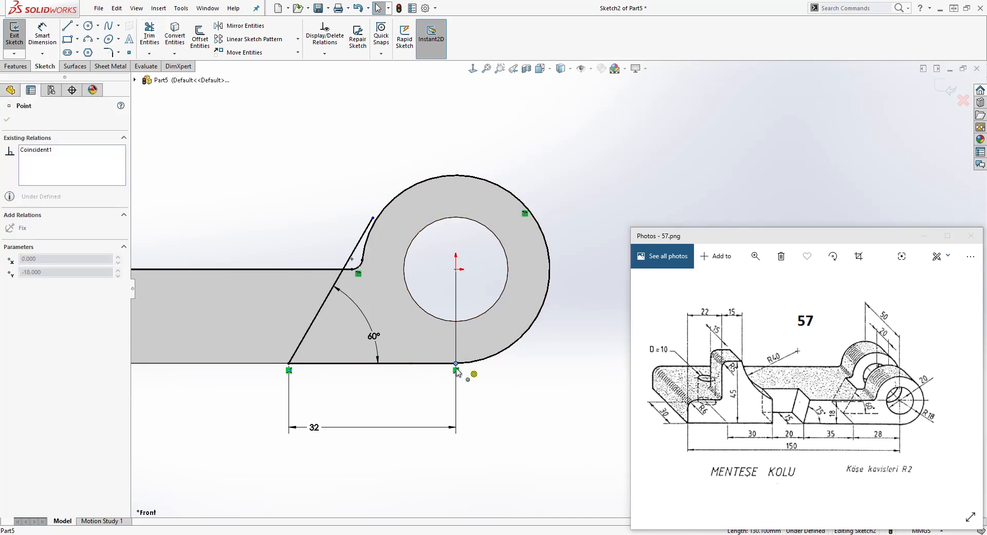
left_click(469, 371)
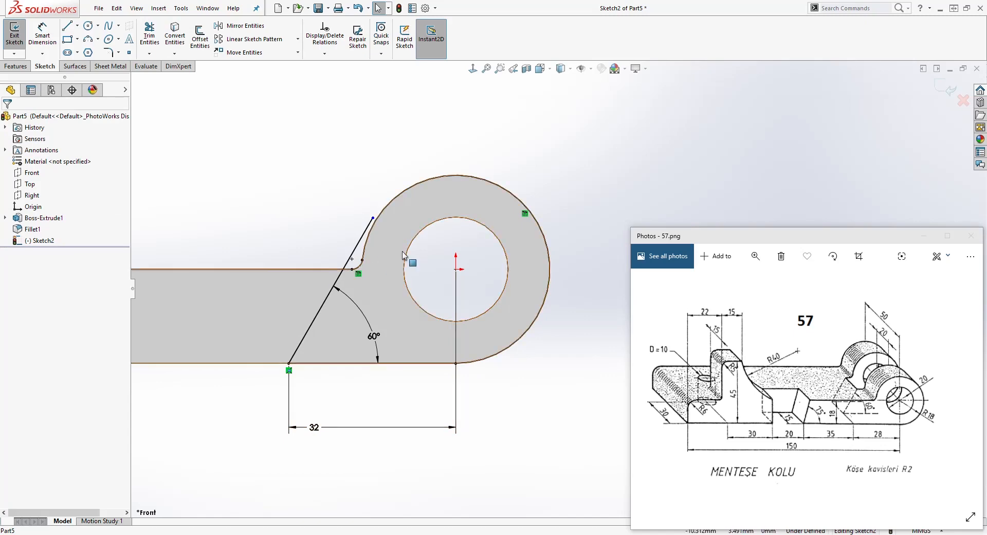
- Trim the converted upper edge beyond the slanted line and the slanted line's overhang above the arm to close the profile
left_click(150, 36)
middle_click_drag(276, 231, 285, 251)
left_click(274, 242)
scroll(304, 271, "up", 1)
scroll(348, 231, "down", 2)
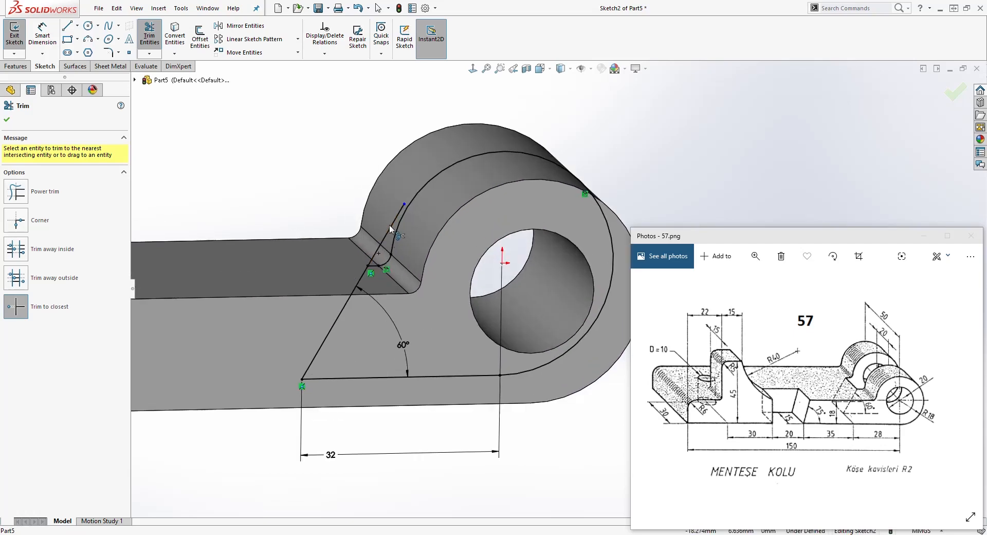
left_click(389, 225)
middle_click_drag(373, 282, 356, 258)
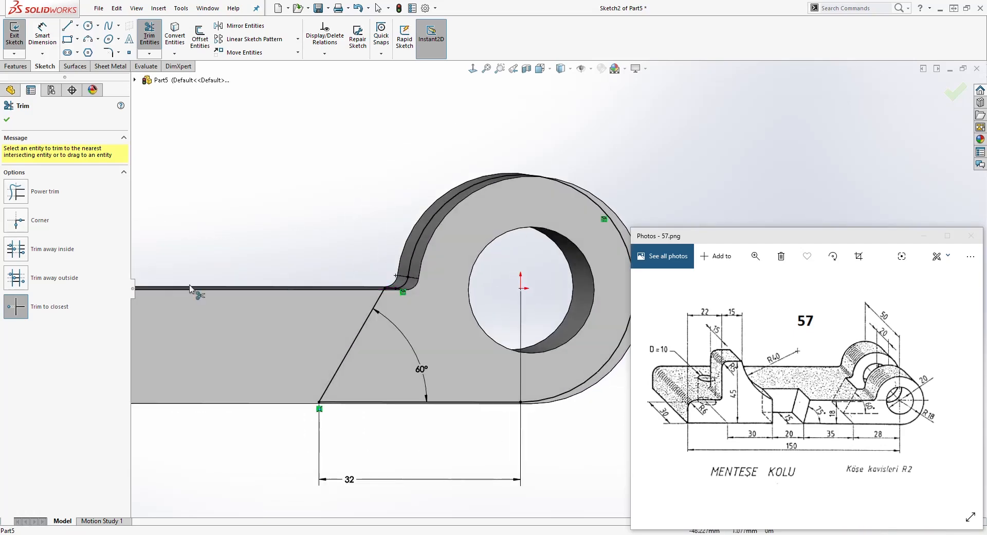
scroll(430, 379, "up", 2)
scroll(520, 246, "down", 3)
middle_click_drag(520, 246, 486, 269)
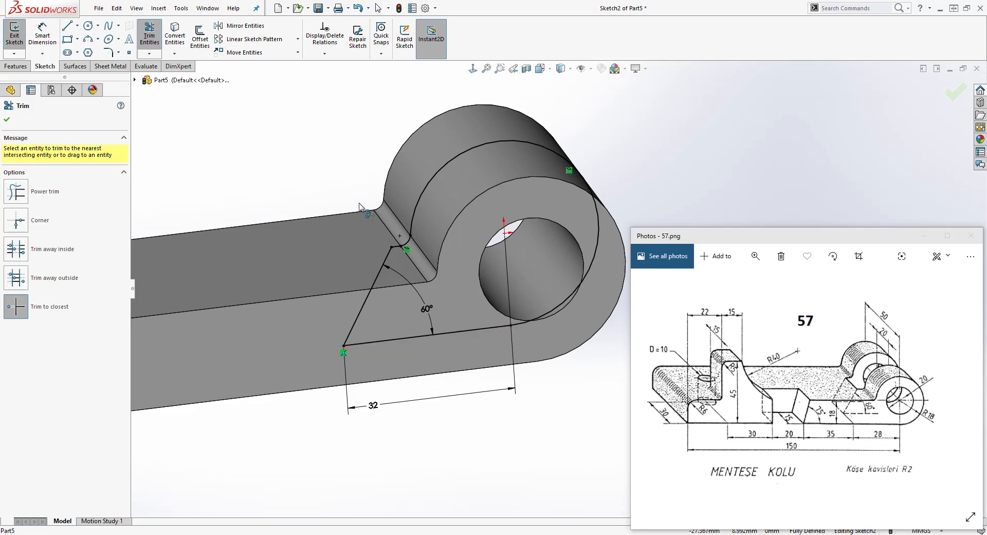
key("Escape")
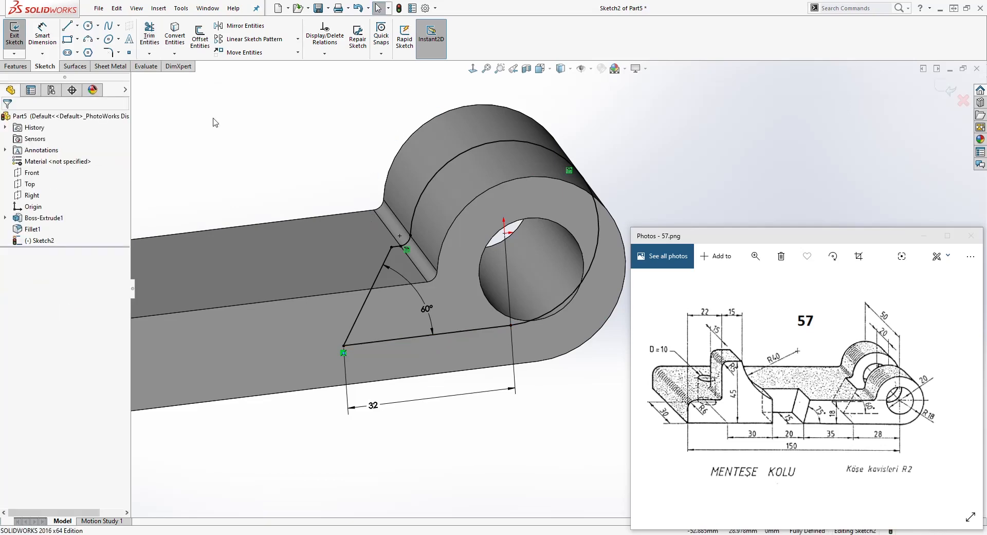
- Cut-extrude the closed profile through the barrel end with a Mid Plane depth of 20 mm
left_click(15, 68)
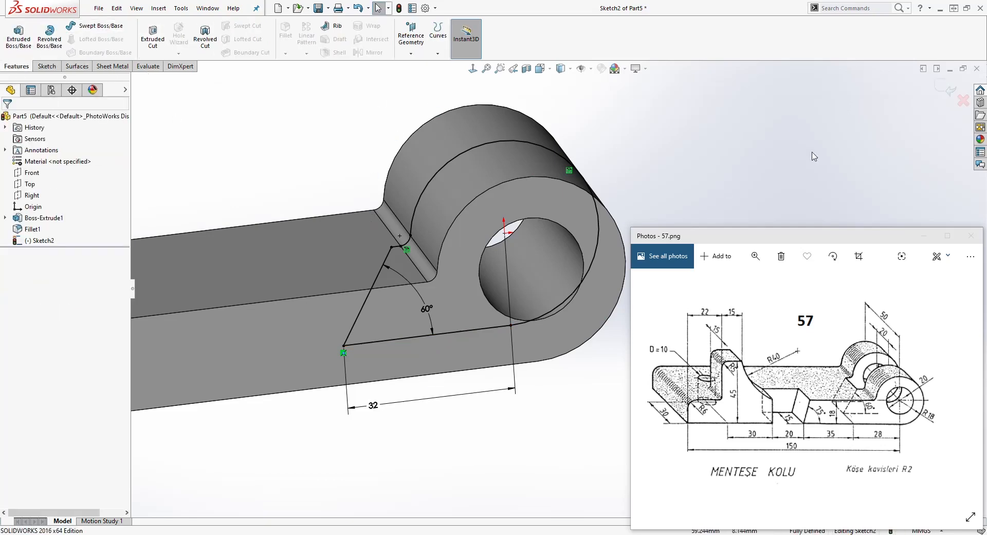
left_click(947, 90)
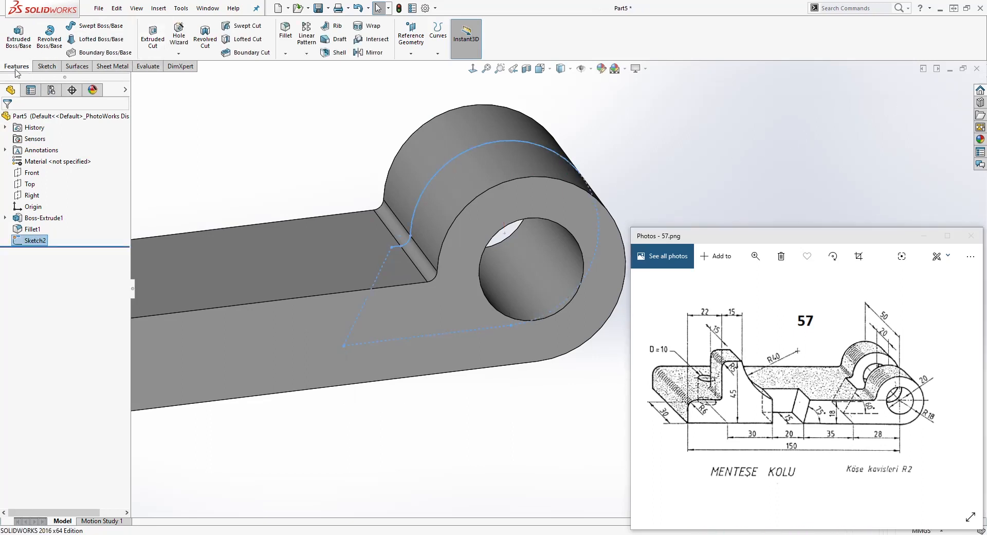
left_click(157, 42)
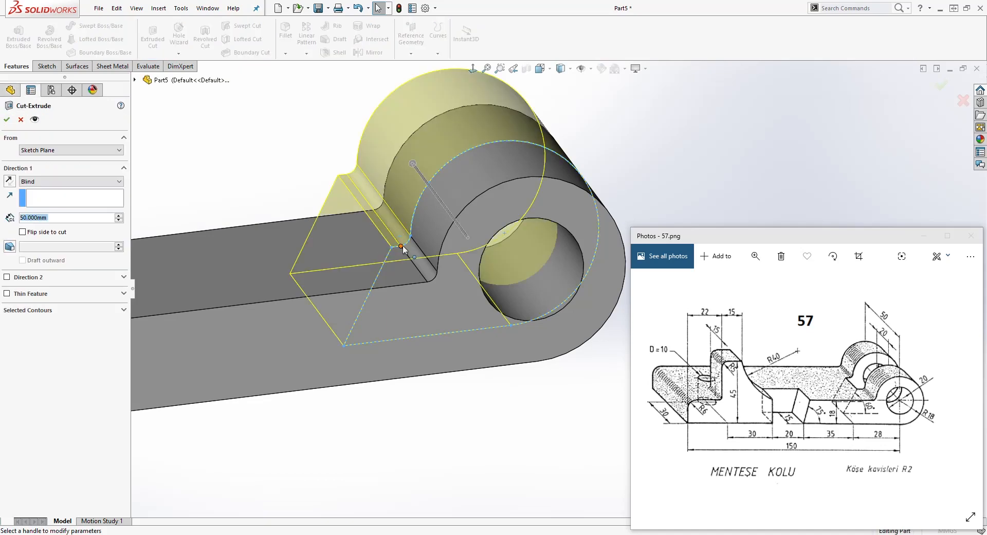
left_click(69, 182)
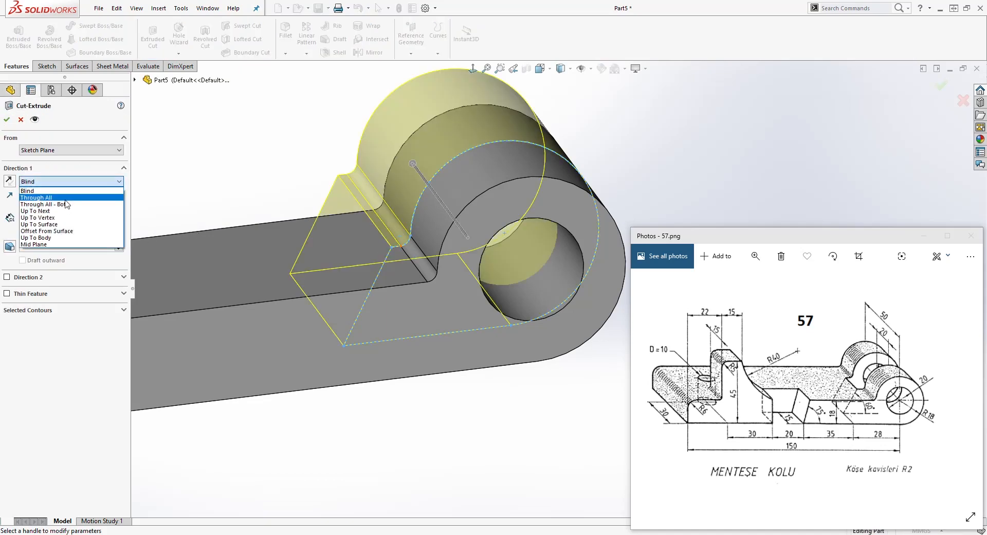
left_click(50, 244)
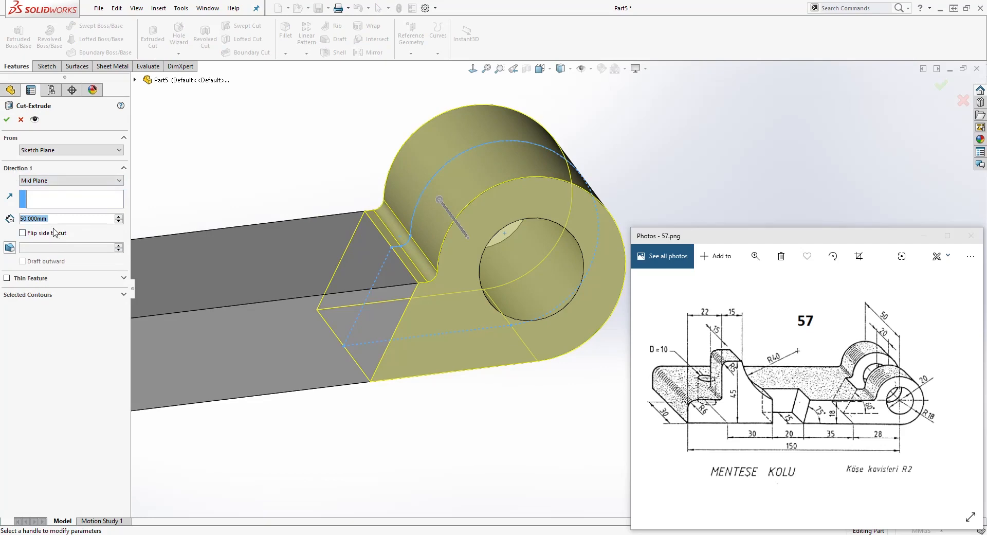
type("20")
key("Return")
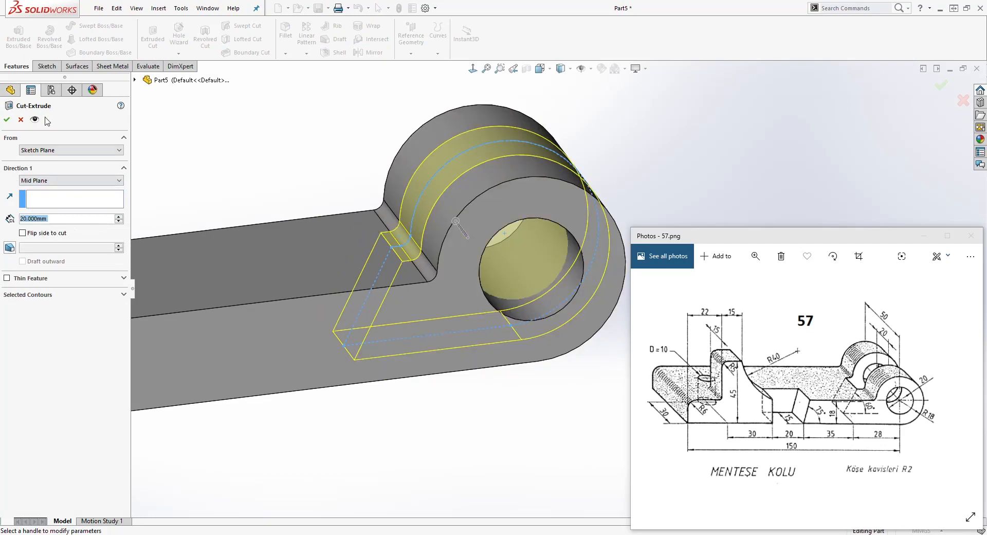
left_click(7, 121)
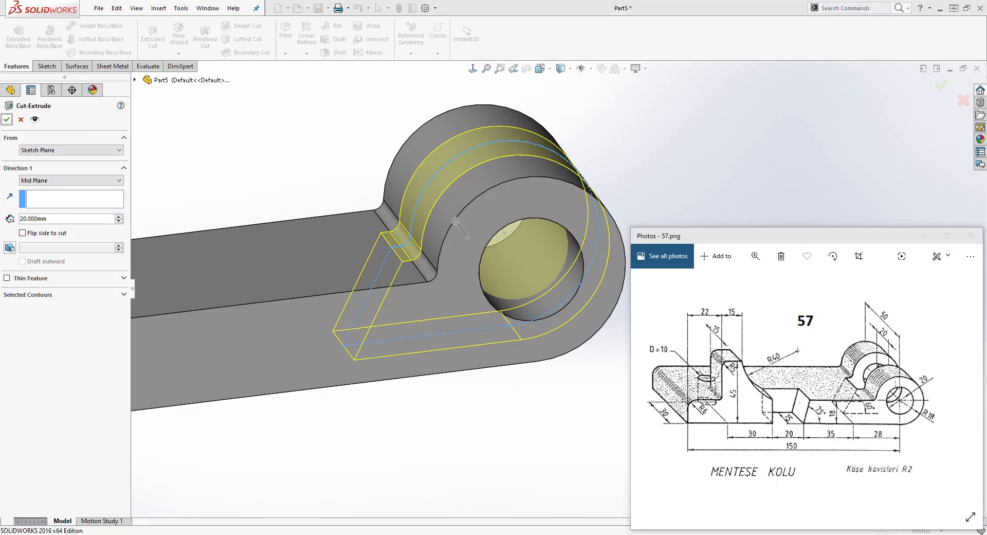
scroll(449, 240, "down", 1)
mouse_move(422, 258)
middle_mouse_down()
mouse_move(460, 241)
mouse_move(423, 255)
middle_mouse_up()
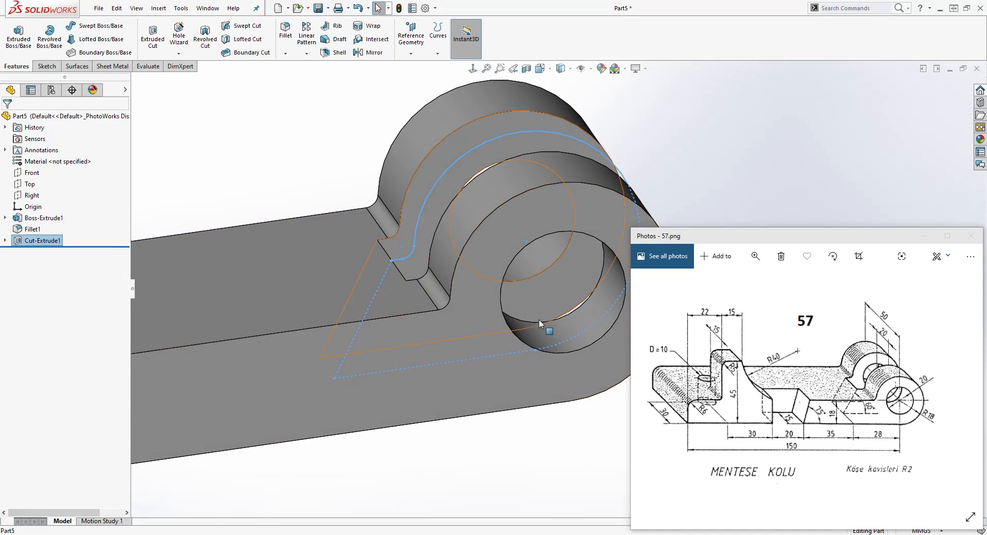
left_click(731, 190)
- Start a new sketch on the arm's front side face, viewed normal to that face
scroll(361, 277, "up", 2)
scroll(756, 190, "up", 2)
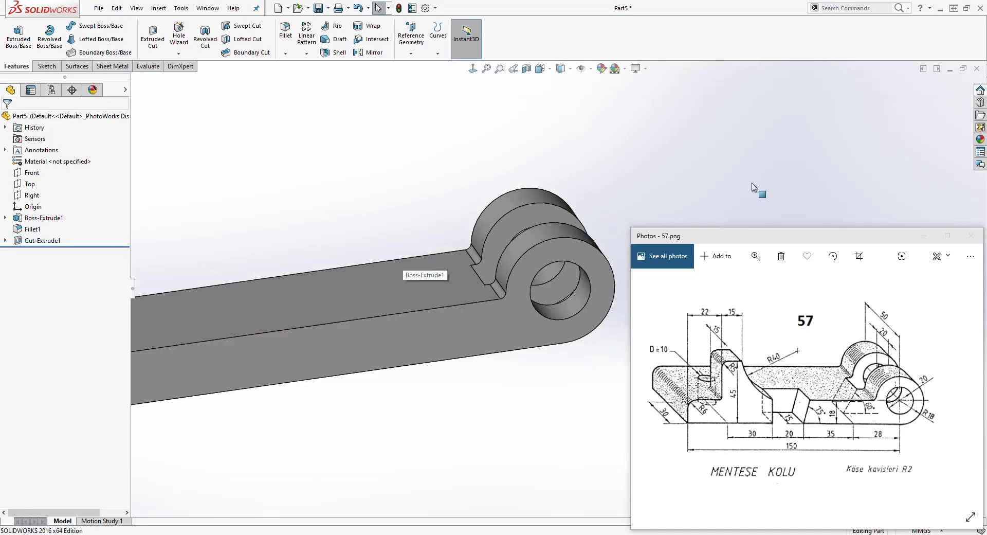
scroll(740, 191, "up", 1)
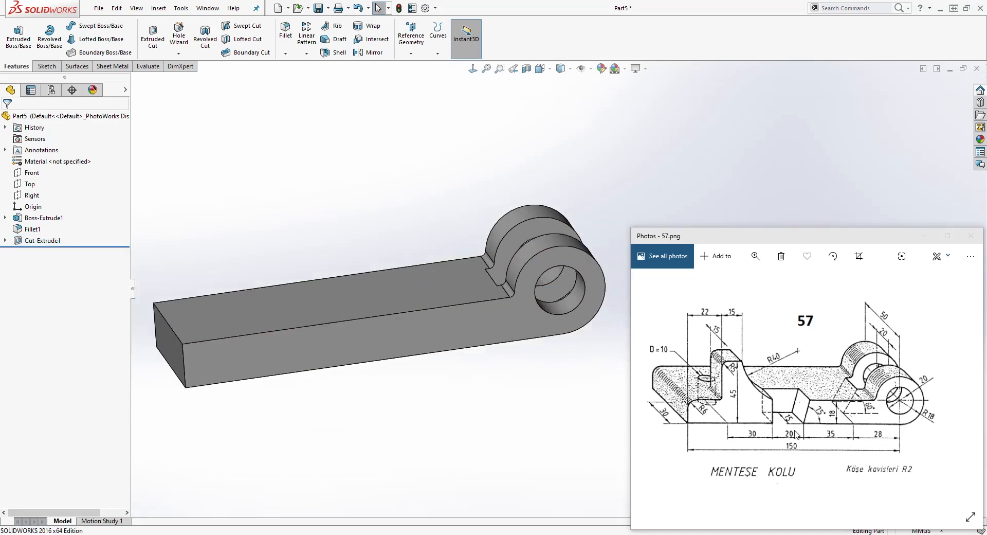
left_click(331, 338)
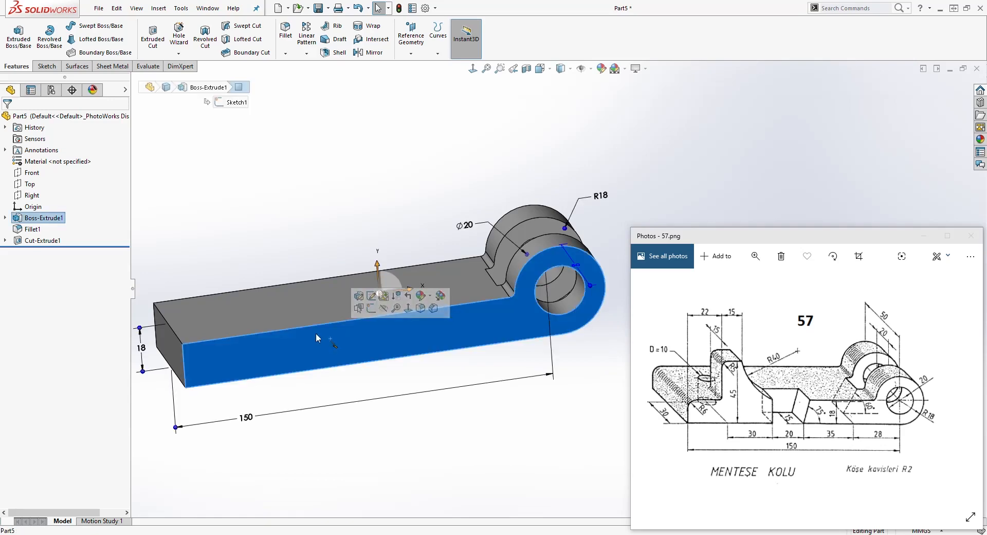
left_click(46, 67)
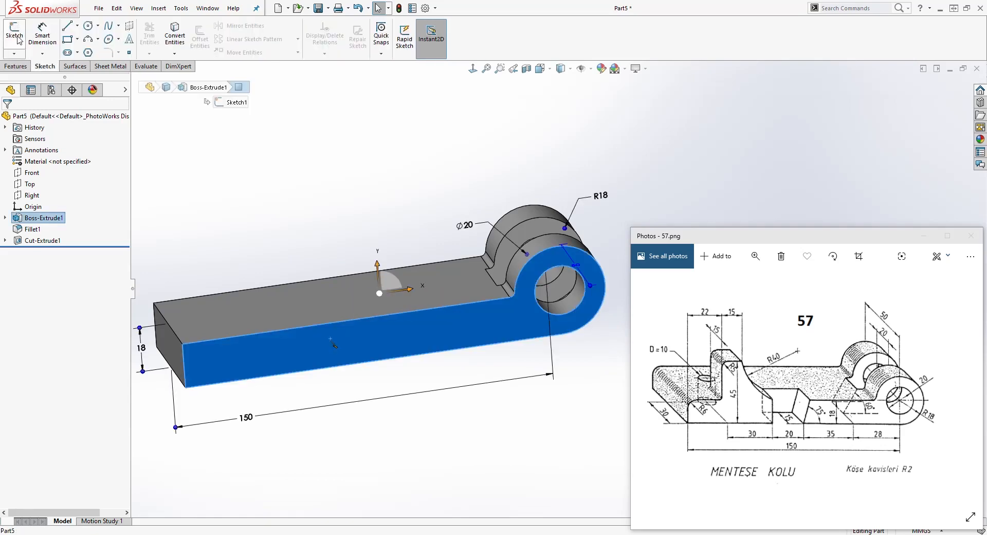
left_click(14, 32)
left_click(473, 69)
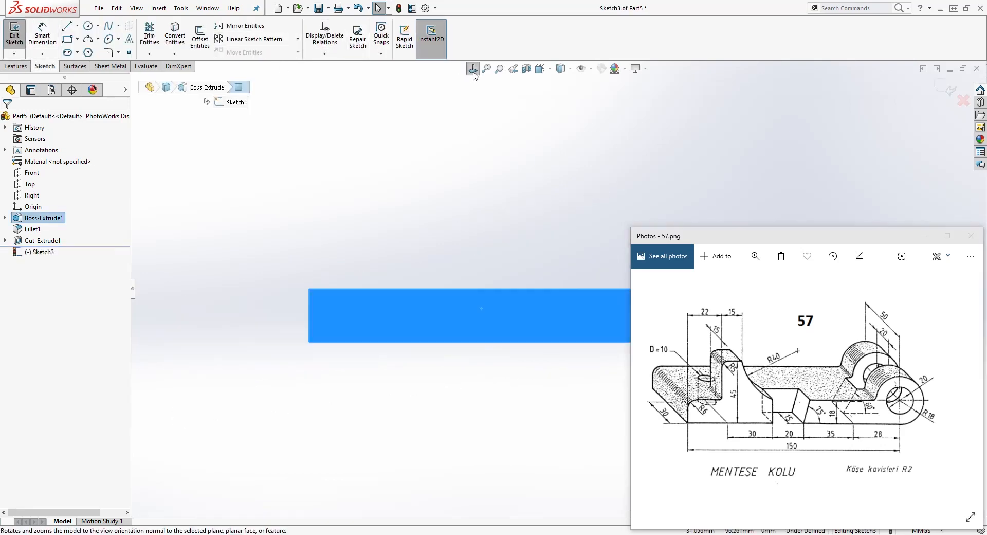
mouse_move(822, 165)
middle_mouse_down("ctrl")
mouse_move(723, 148)
mouse_move(546, 168)
middle_mouse_up("ctrl")
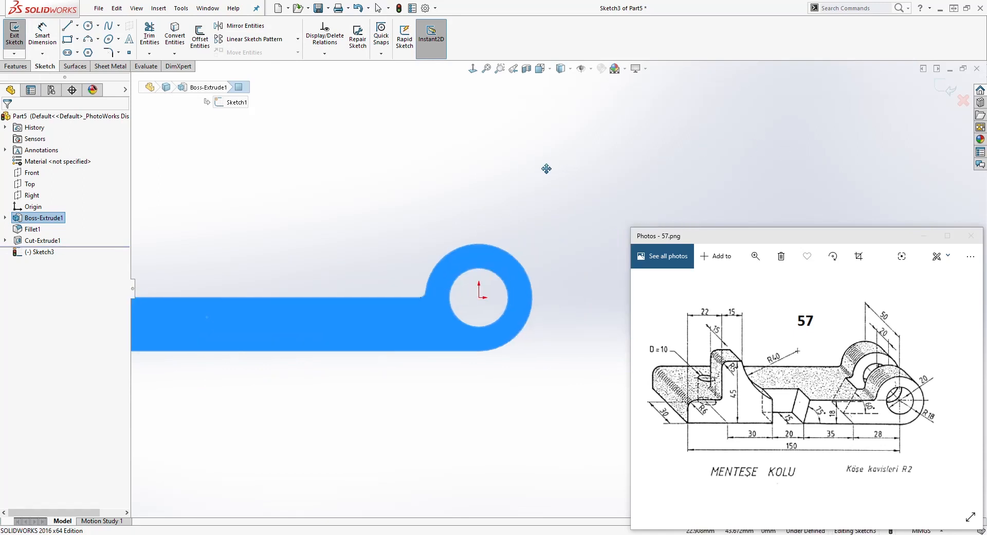
left_click(335, 425)
scroll(426, 352, "down", 1)
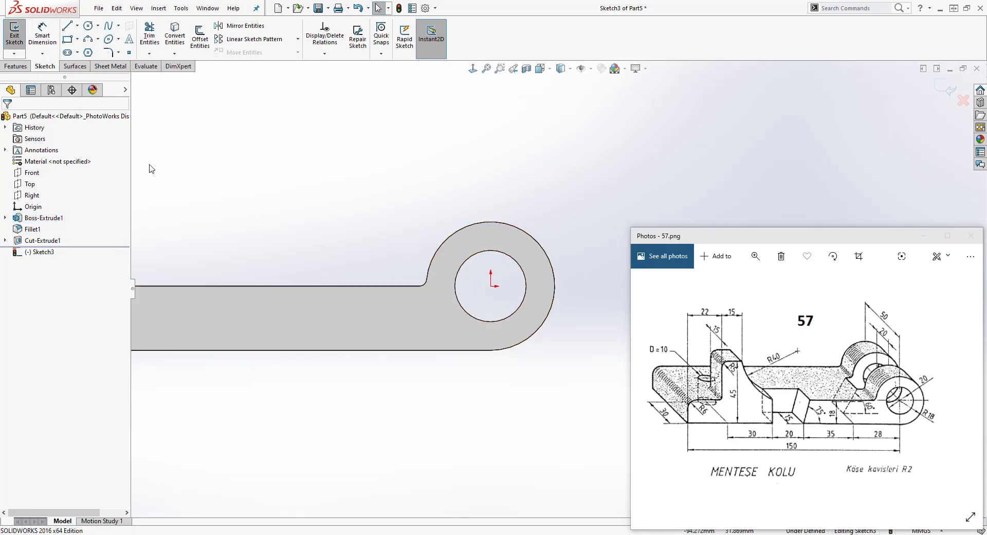
- Sketch a closed four-line profile across the arm's height, with a vertical side, a slanted side, a base about 23 mm and top about 34 mm
left_click(66, 28)
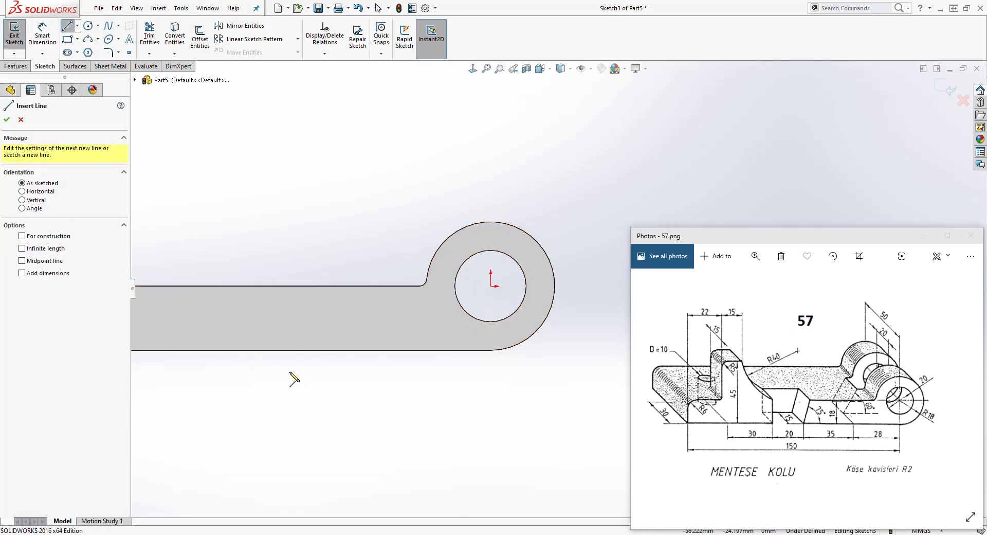
left_click(186, 286)
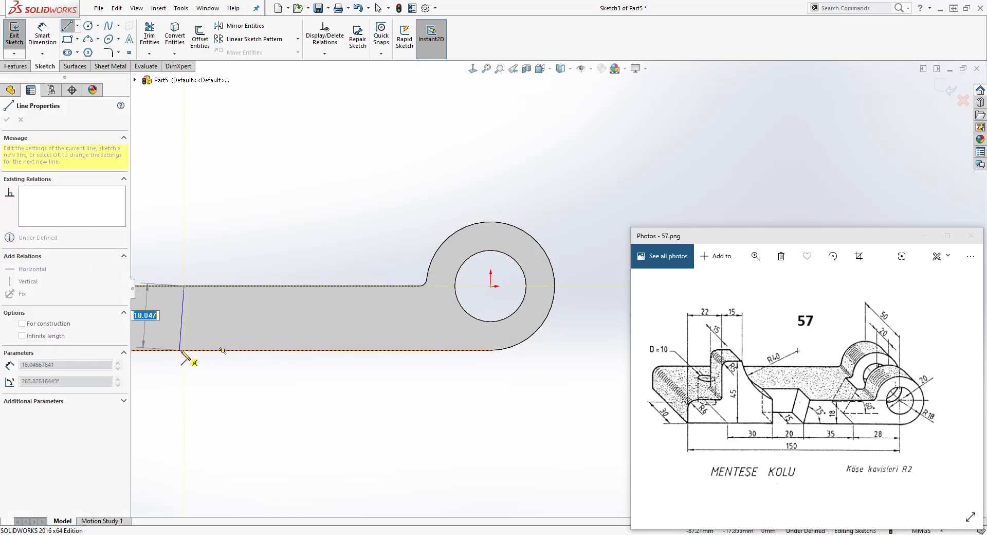
left_click(184, 351)
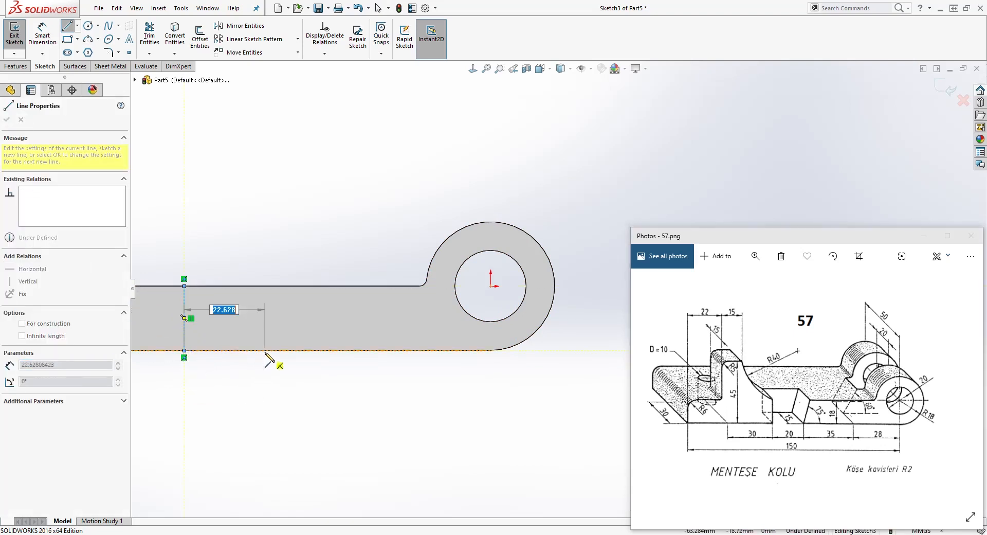
left_click(264, 350)
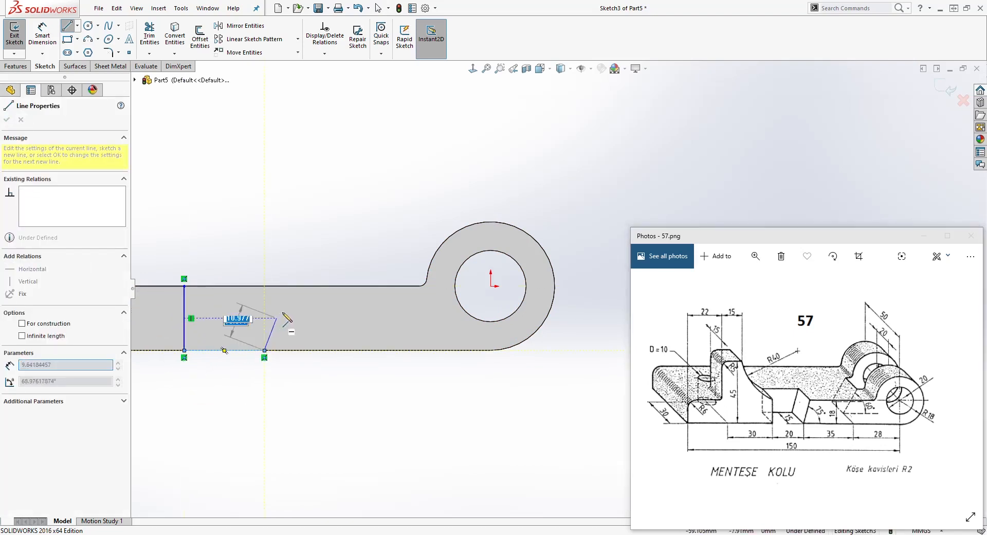
left_click(305, 286)
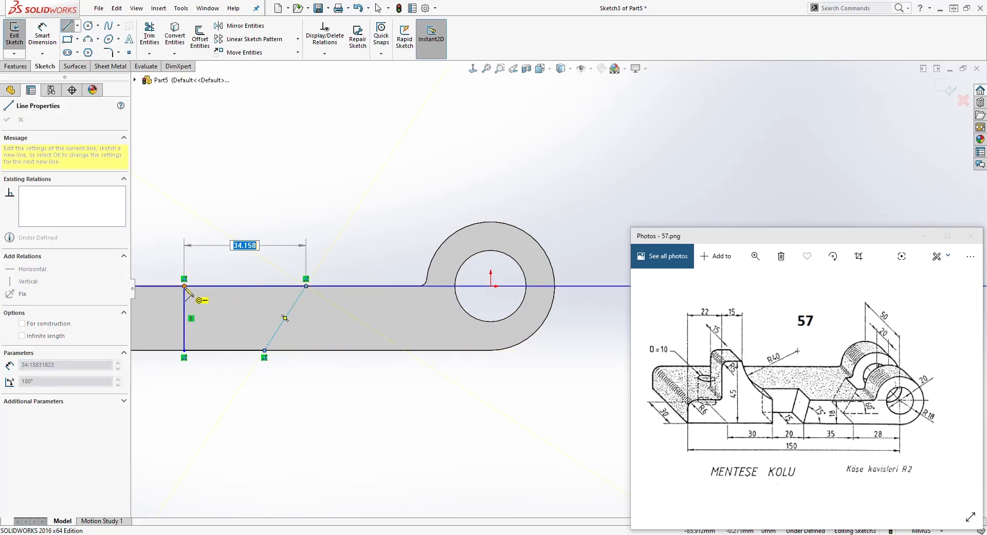
left_click(184, 286)
key("Escape")
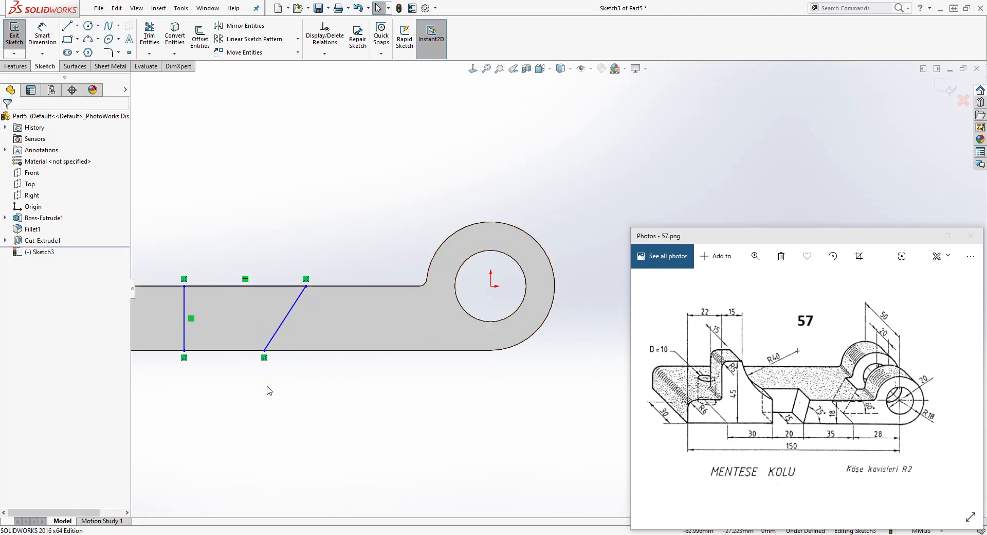
- Dimension the horizontal distance from the origin to the slanted line's lower end as 28+35 mm
right_click_drag(266, 412, 273, 367)
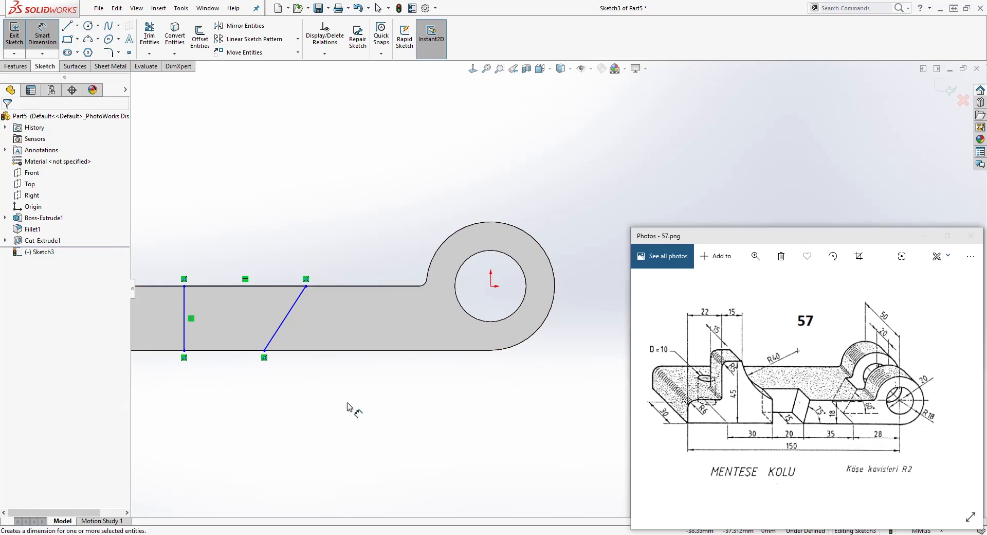
left_click(492, 286)
left_click(264, 351)
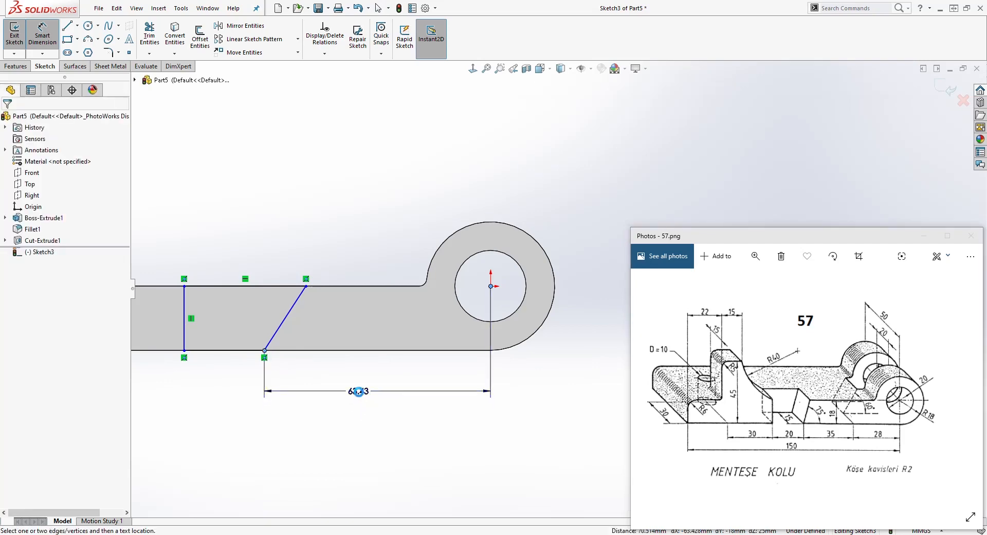
left_click(359, 391)
type("28+35")
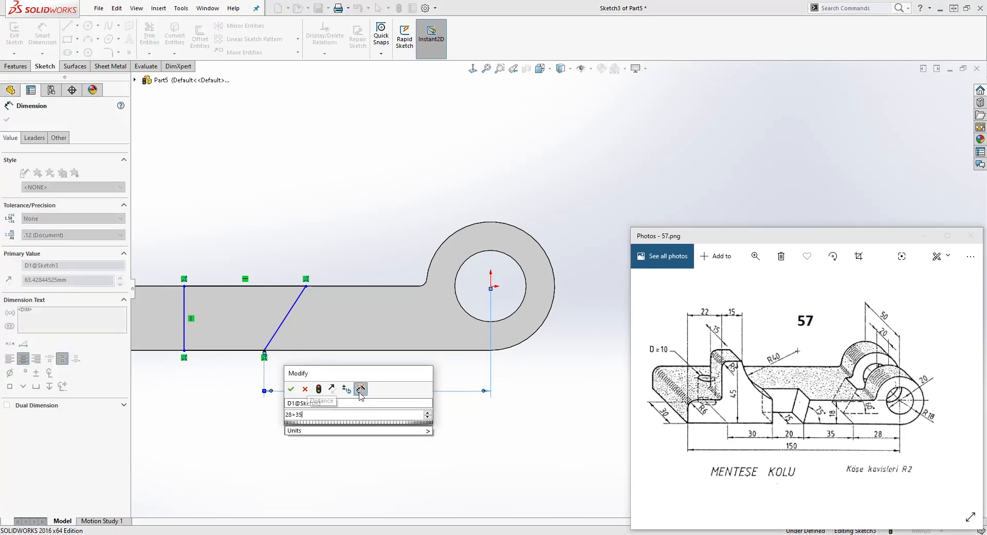
key("Return")
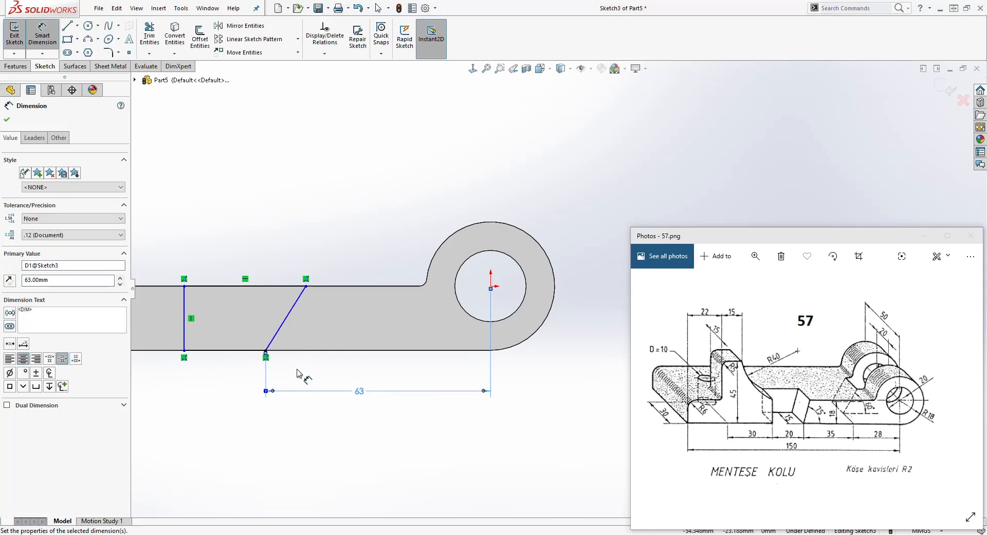
- Dimension the angle between the slanted line and the arm's lower edge as 75°
left_click(283, 325)
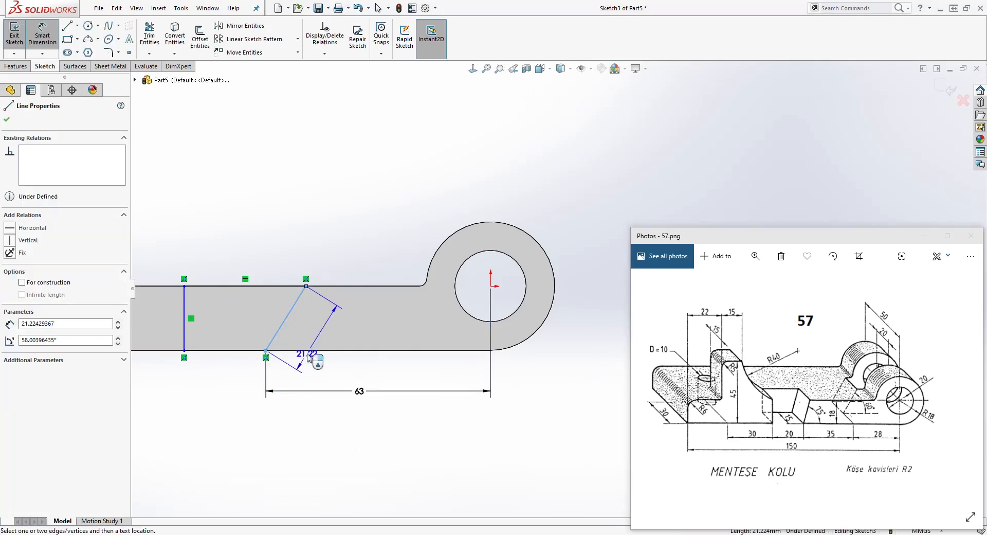
left_click(310, 351)
left_click(314, 339)
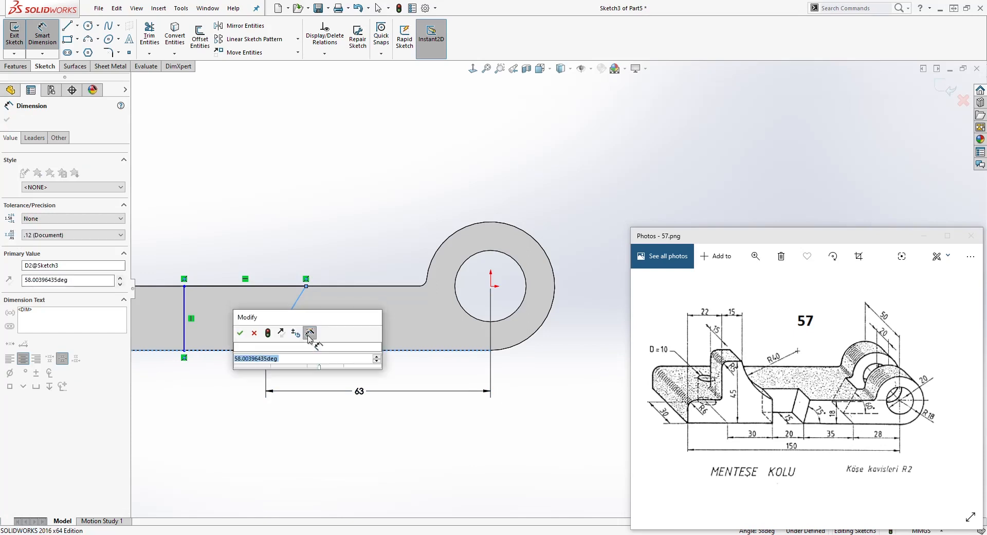
type("75")
key("Return")
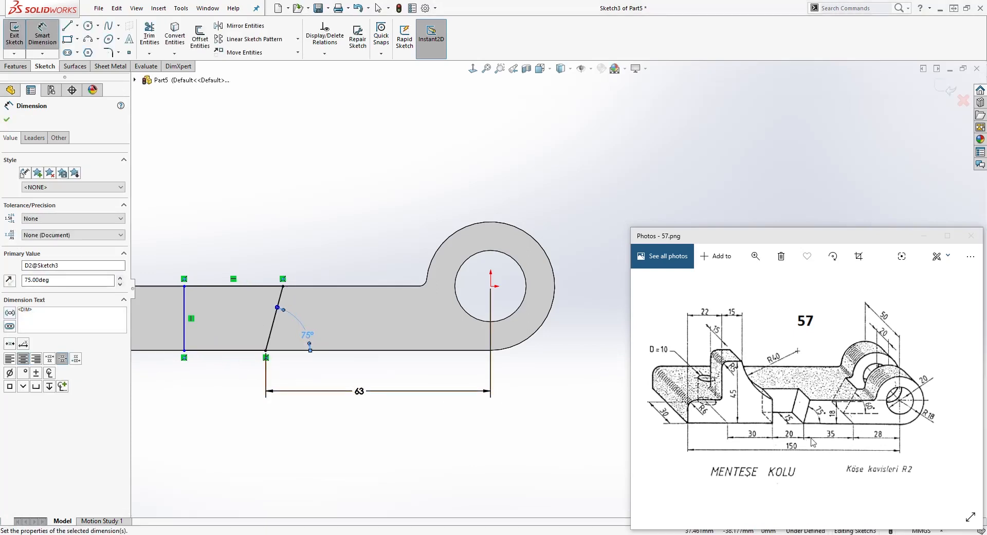
- Dimension the profile's bottom line as 20 mm and finish dimensioning
left_click(205, 350)
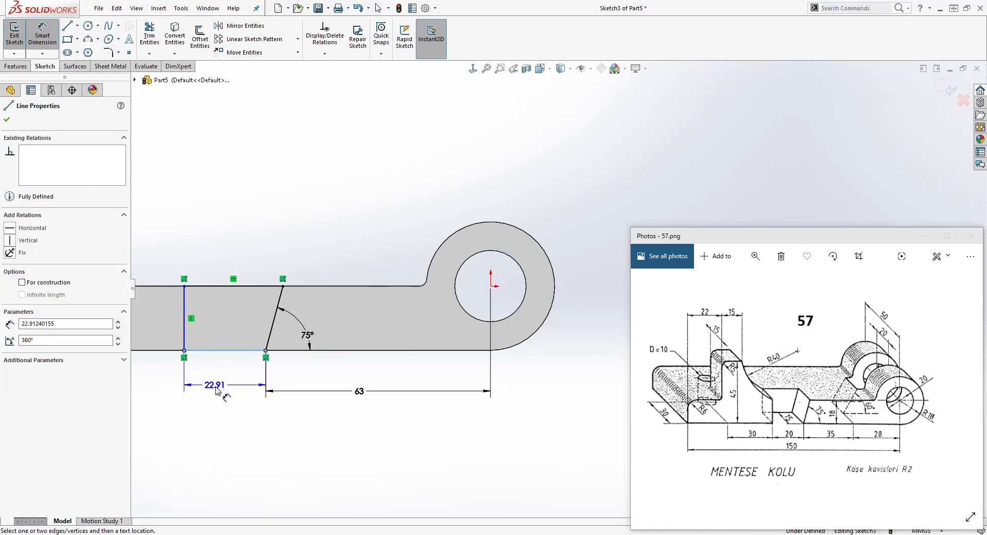
left_click(218, 396)
type("20")
key("Return")
key("Escape")
- Cut-extrude the slanted profile into the arm's side with a Blind depth of 15 mm
mouse_move(272, 288)
middle_mouse_down()
mouse_move(306, 353)
mouse_move(271, 289)
middle_mouse_up()
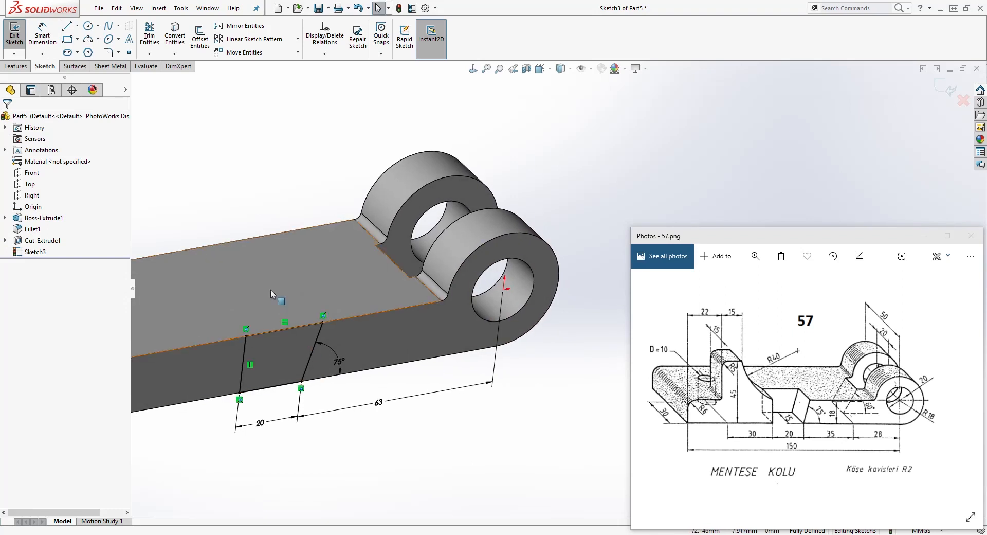
left_click(18, 68)
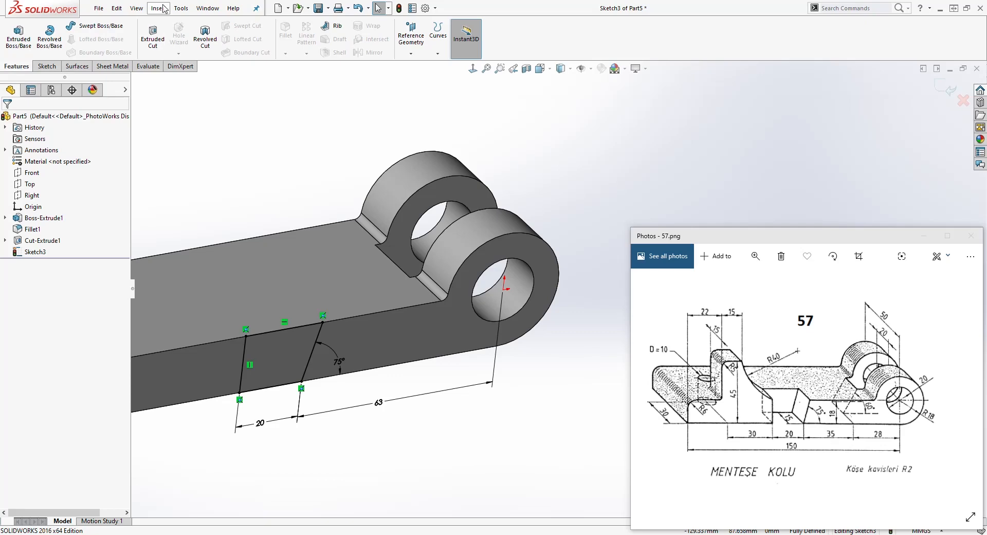
left_click(154, 35)
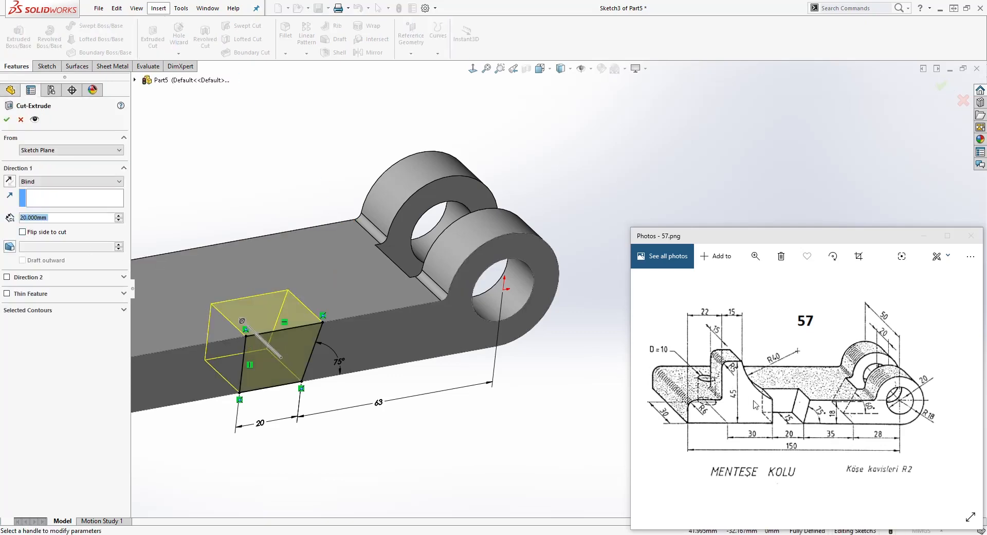
type("15")
key("Return")
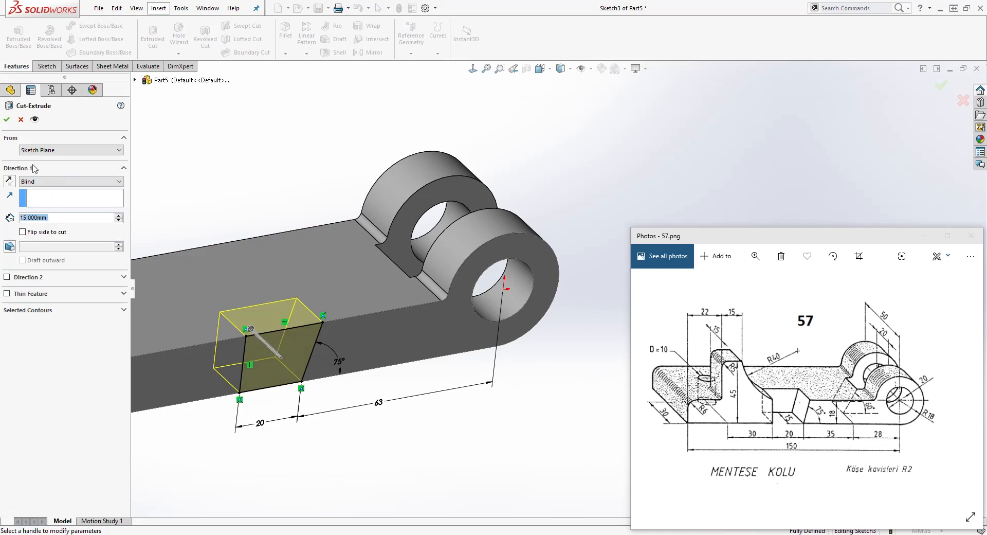
left_click(7, 120)
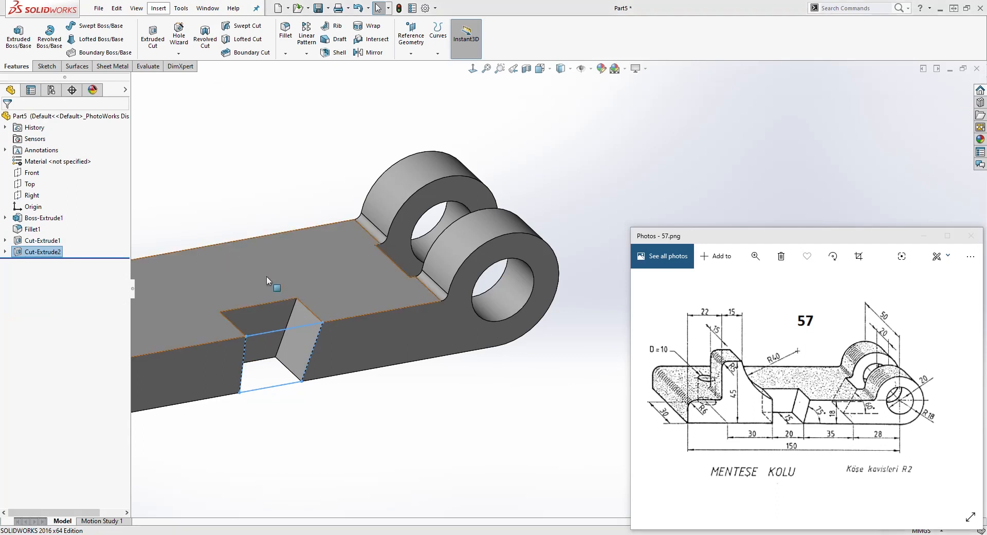
- Start a new sketch on the front side face between the notch and the arm's free end, viewed normal to that face
scroll(273, 286, "up", 1)
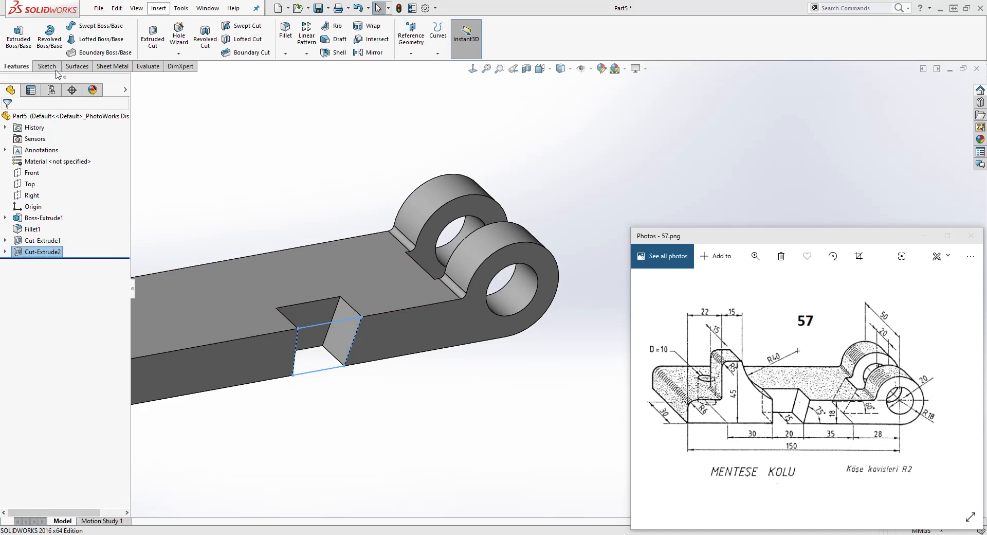
left_click(226, 347)
left_click(233, 354)
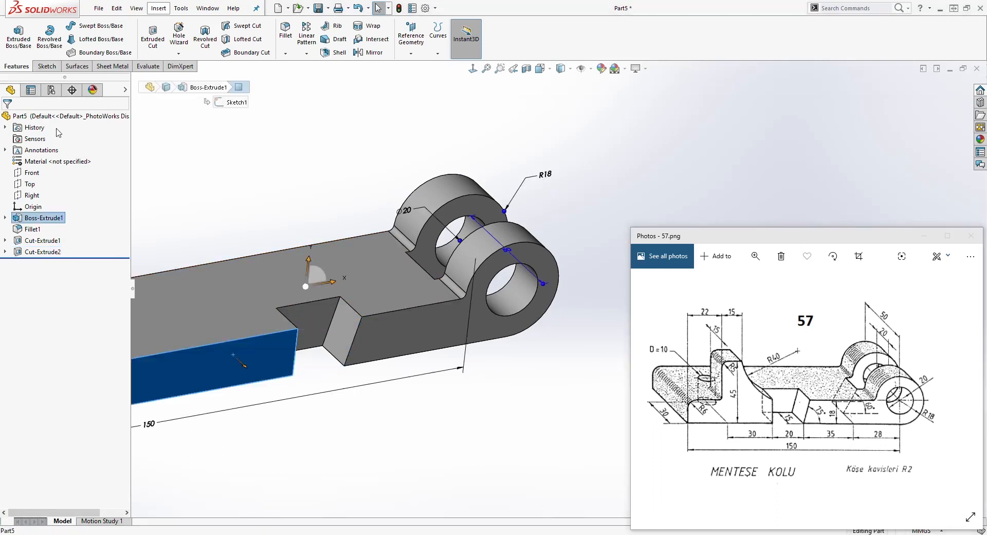
left_click(46, 66)
left_click(16, 36)
left_click(472, 68)
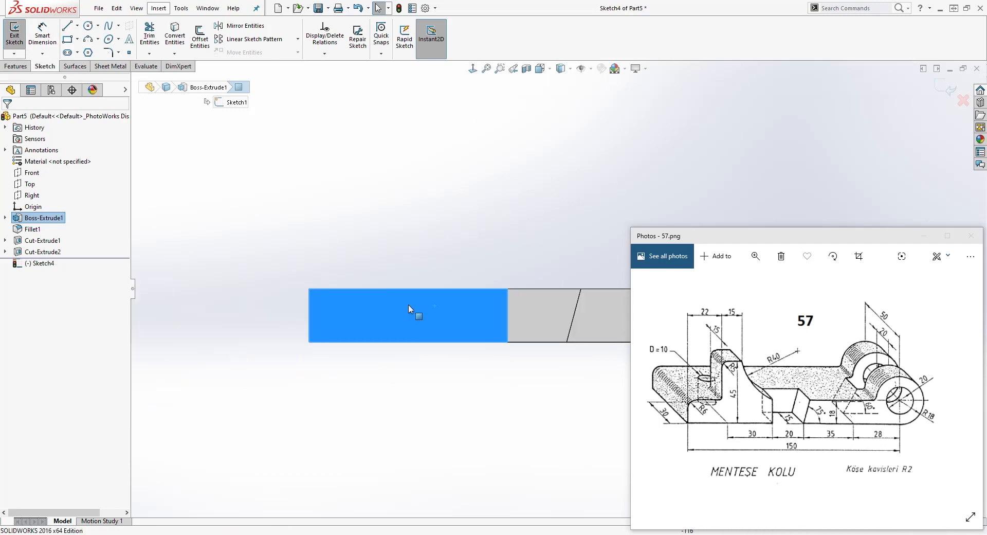
middle_click_drag(535, 428, 326, 446, "ctrl")
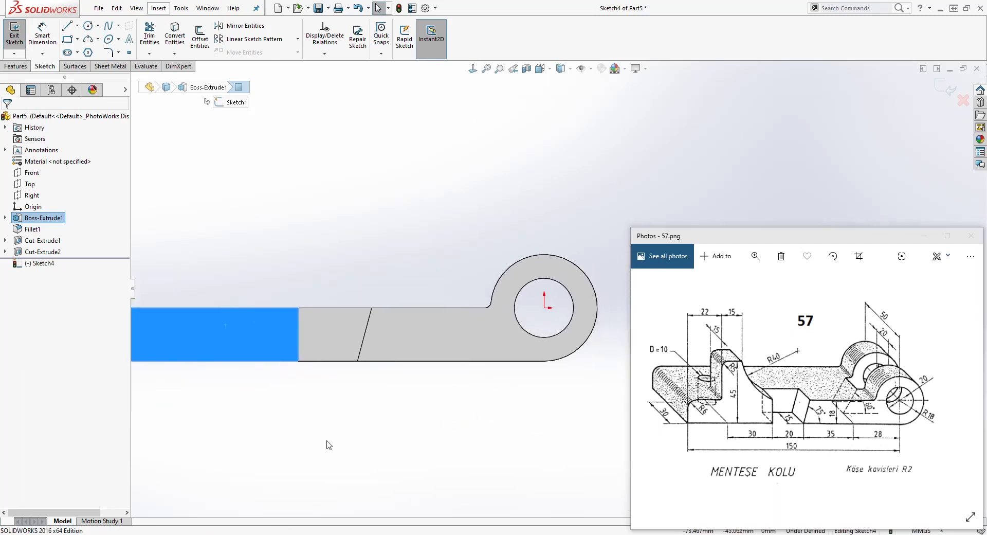
left_click(291, 225)
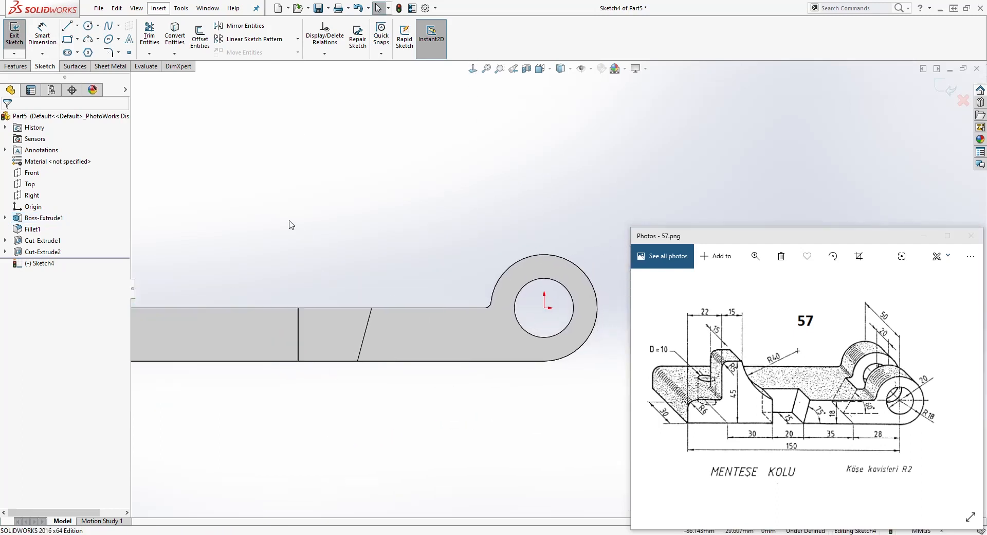
- Sketch a vertical line about 41 mm up from the arm's upper edge and a horizontal line about 21 mm from its top toward the barrel
left_click(65, 31)
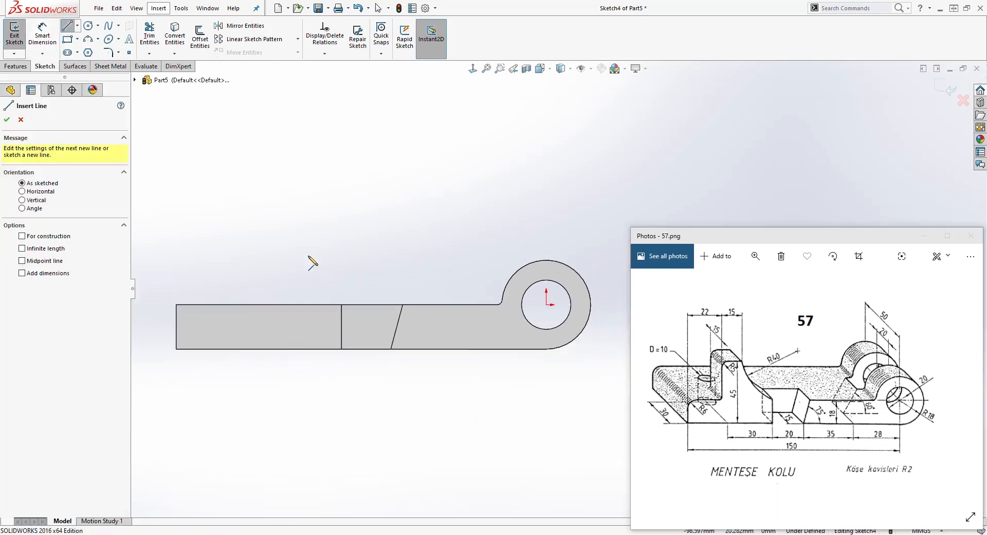
left_click(225, 305)
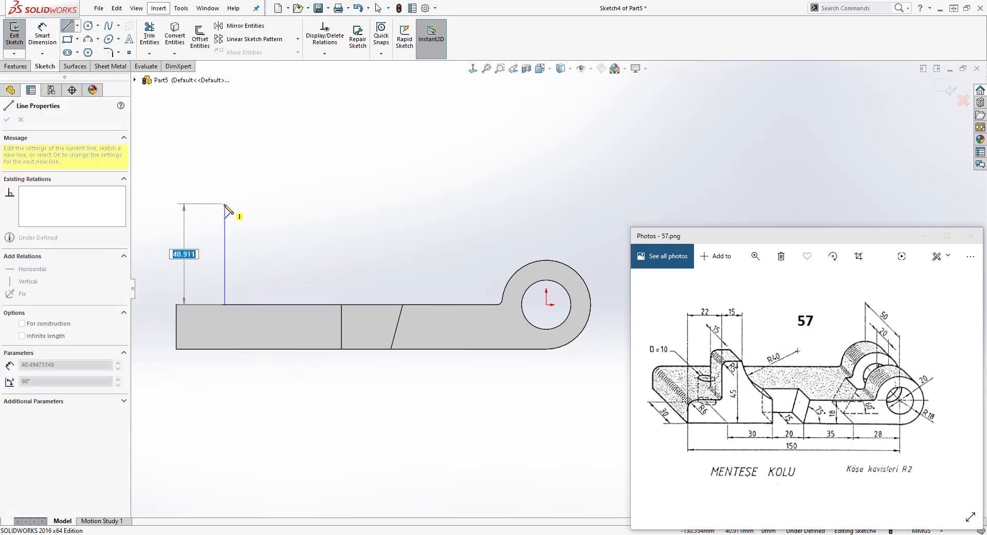
left_click(224, 203)
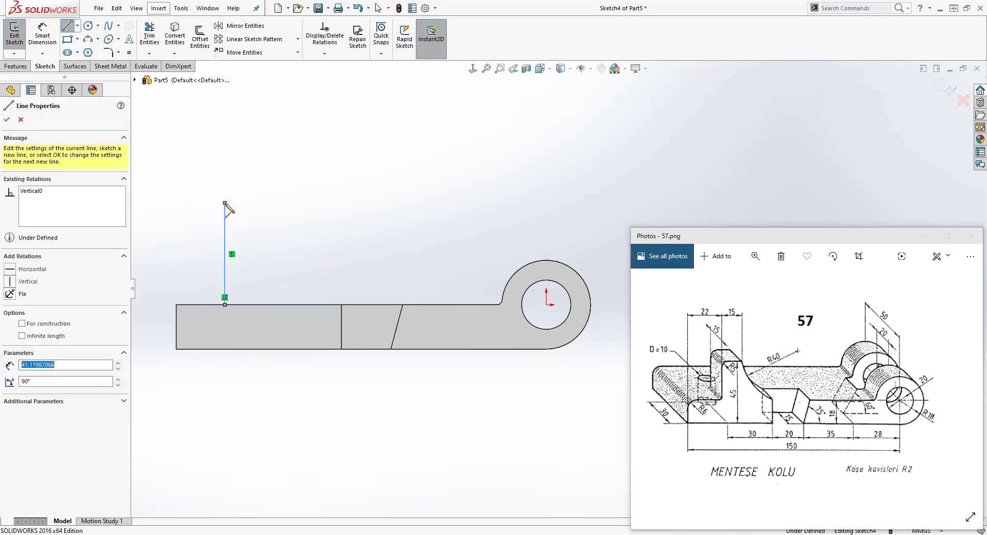
left_click(278, 203)
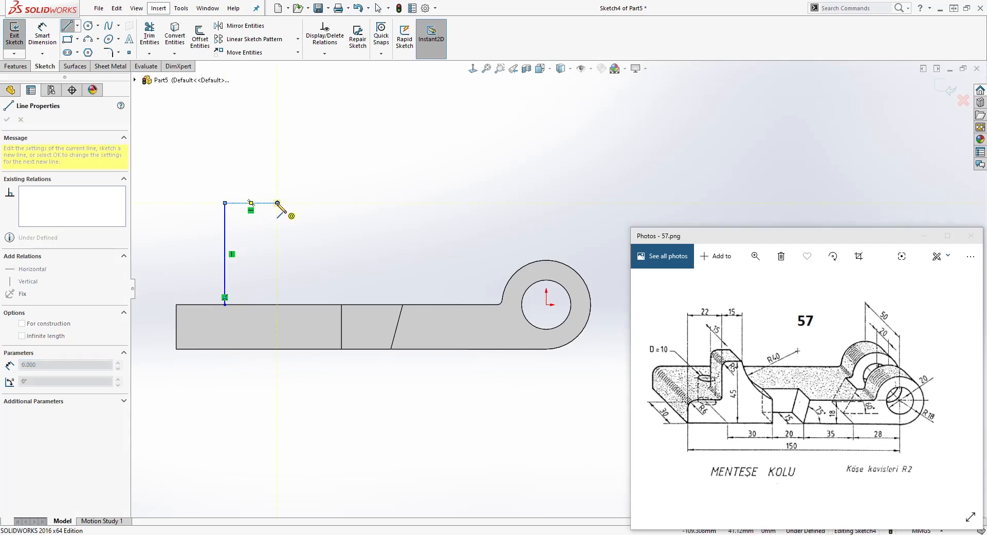
key("Escape")
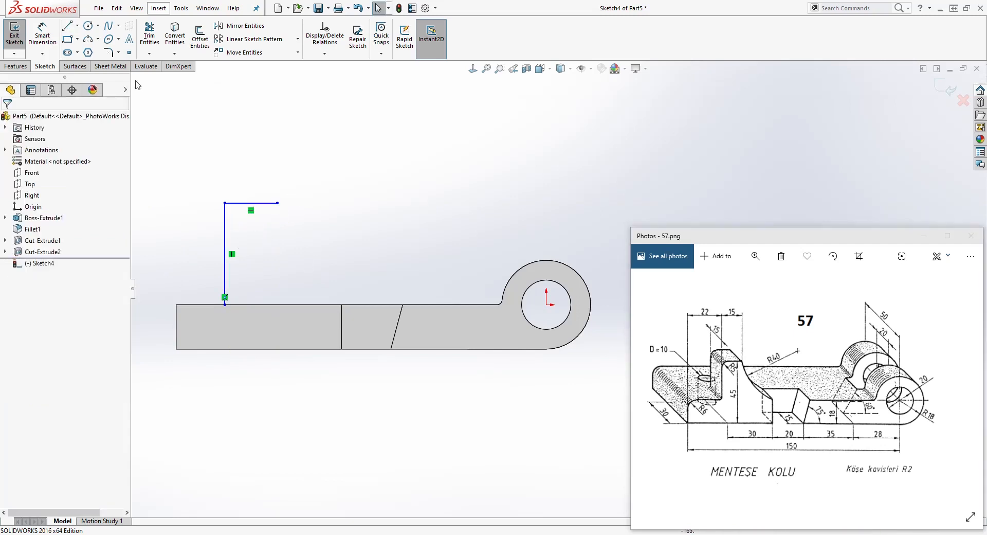
- Sketch a concave three-point arc of about 42 mm radius from the top line's free end down to the notch's upper corner
left_click(87, 40)
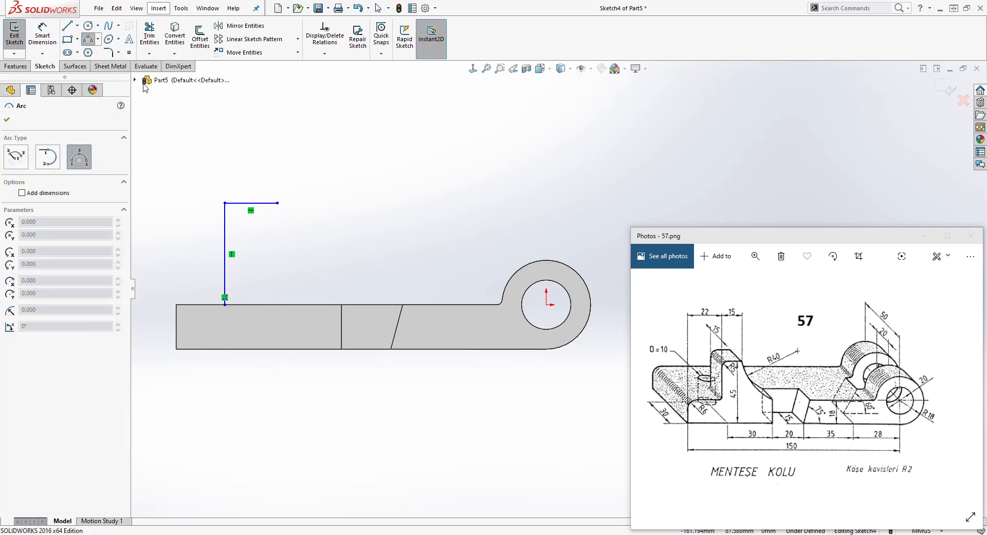
left_click(98, 39)
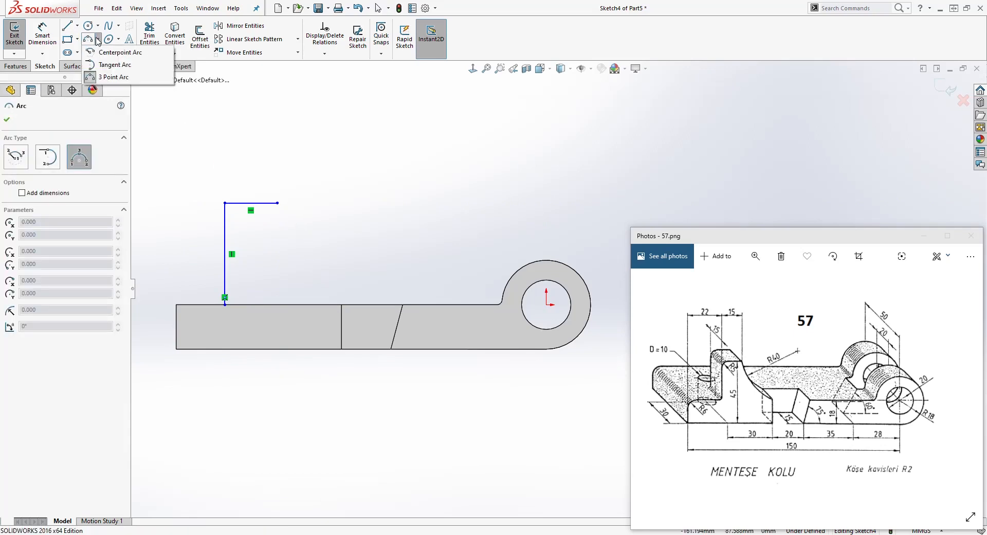
left_click(90, 78)
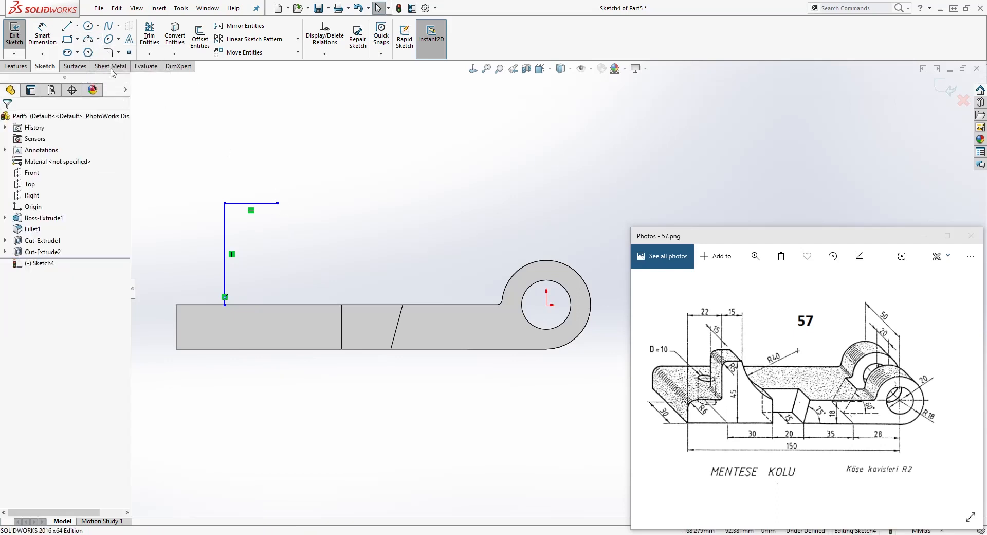
left_click(90, 41)
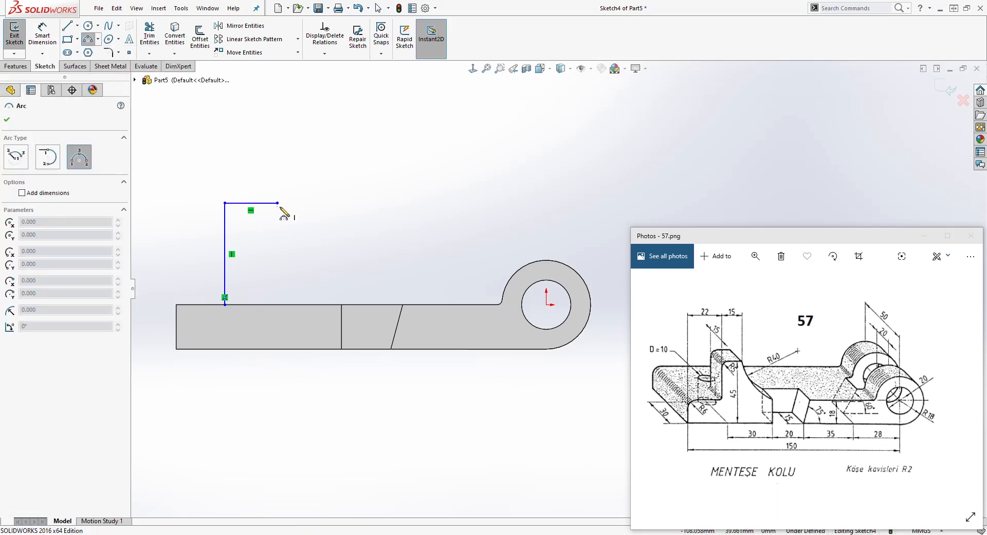
left_click(278, 203)
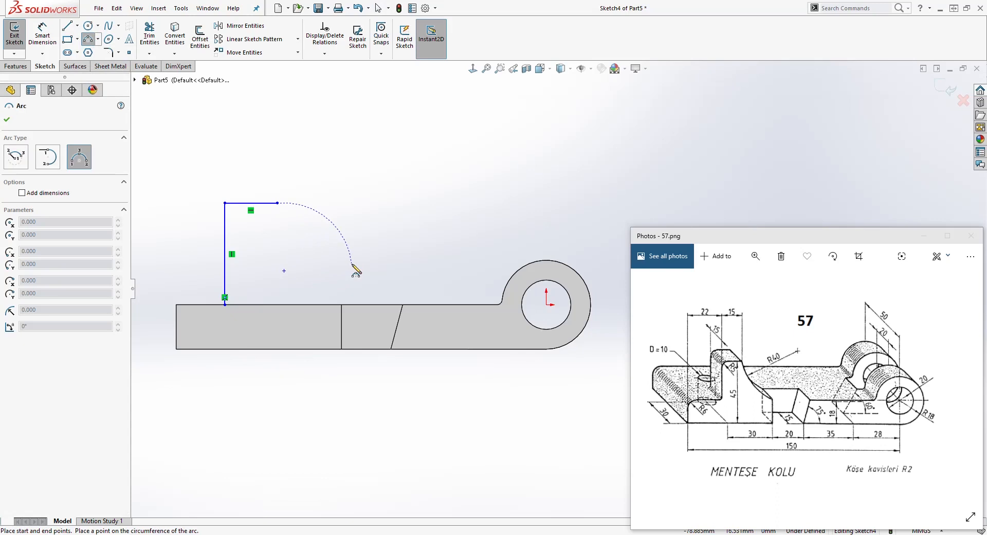
left_click(341, 304)
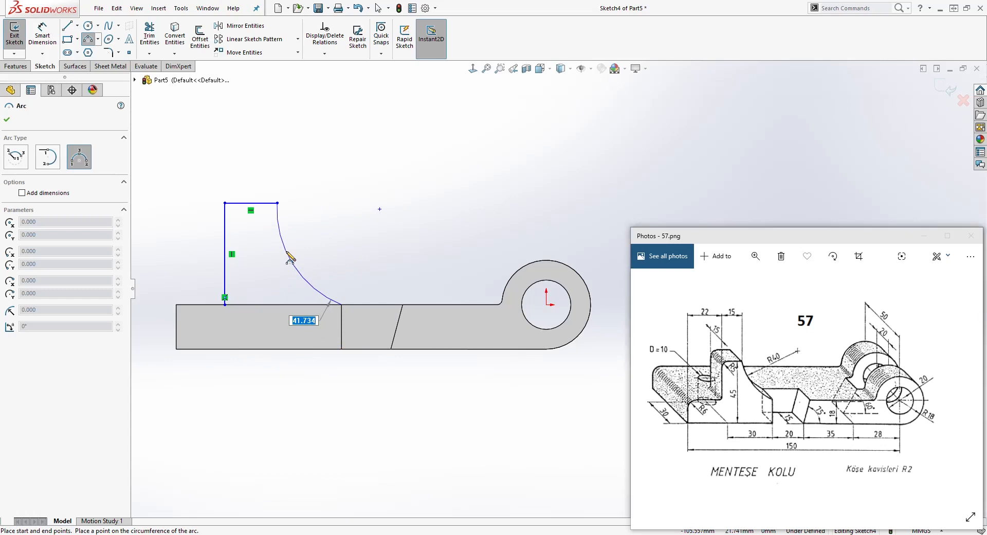
left_click(288, 255)
key("Escape")
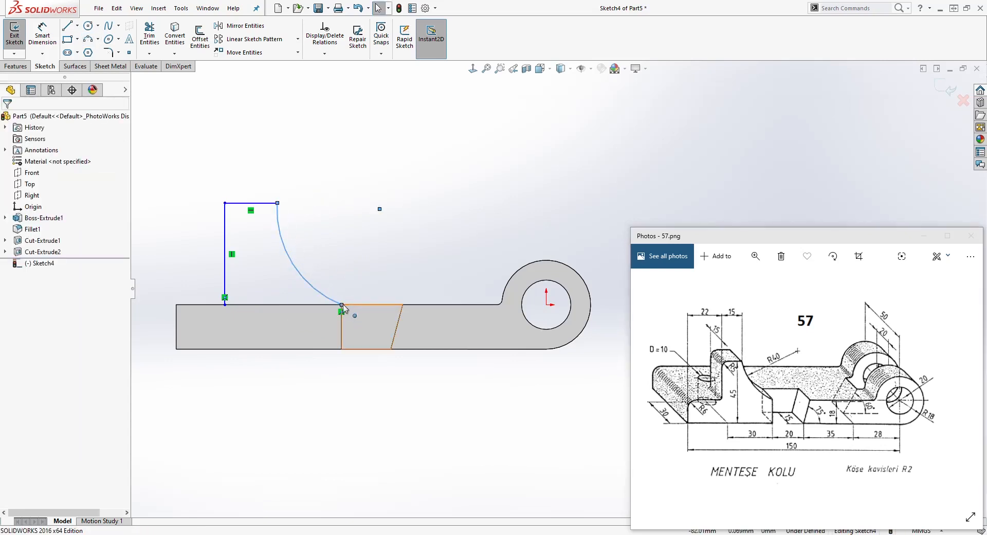
left_click(347, 224)
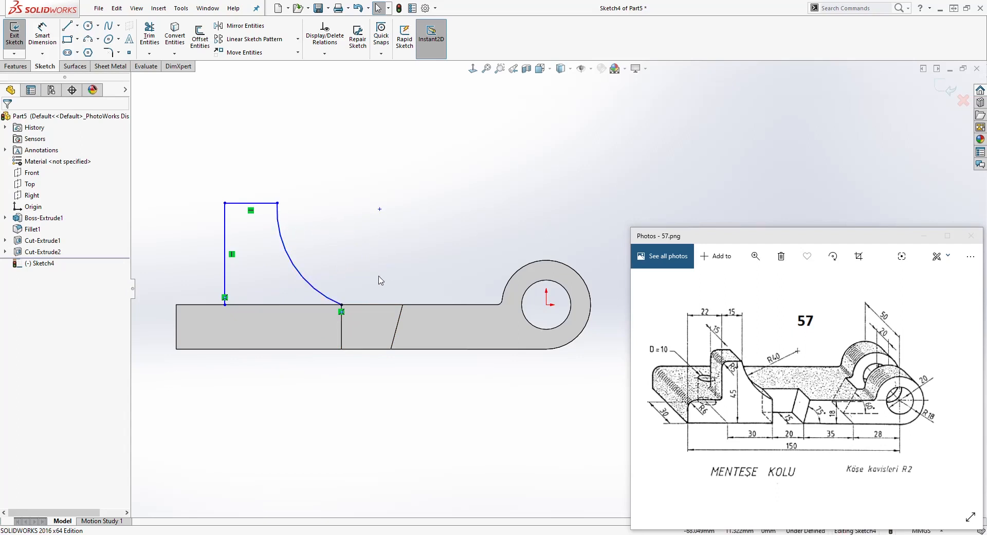
- Add a Pierce relation between the arc's lower endpoint and the arm's upper front edge
middle_click_drag(380, 281, 365, 315)
scroll(365, 313, "down", 5)
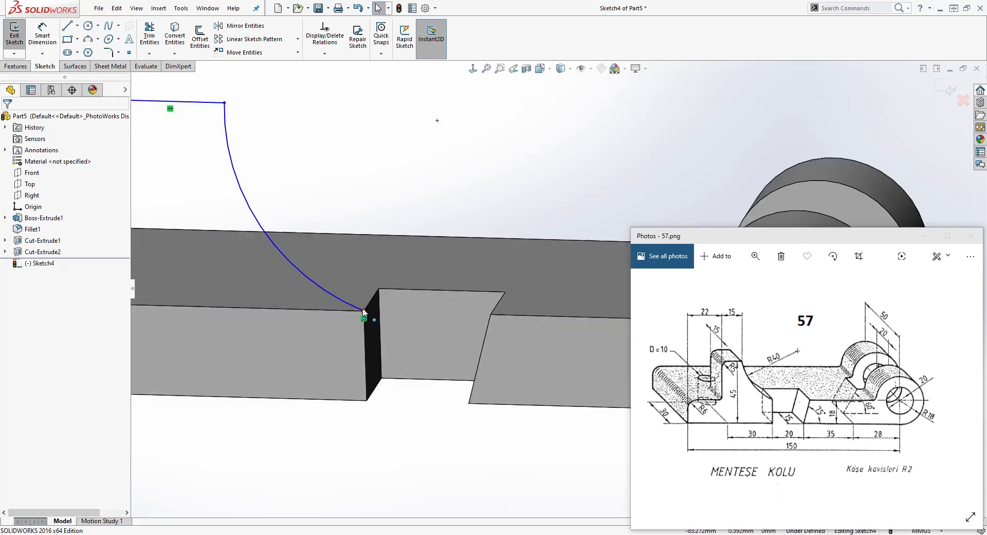
left_click(364, 312)
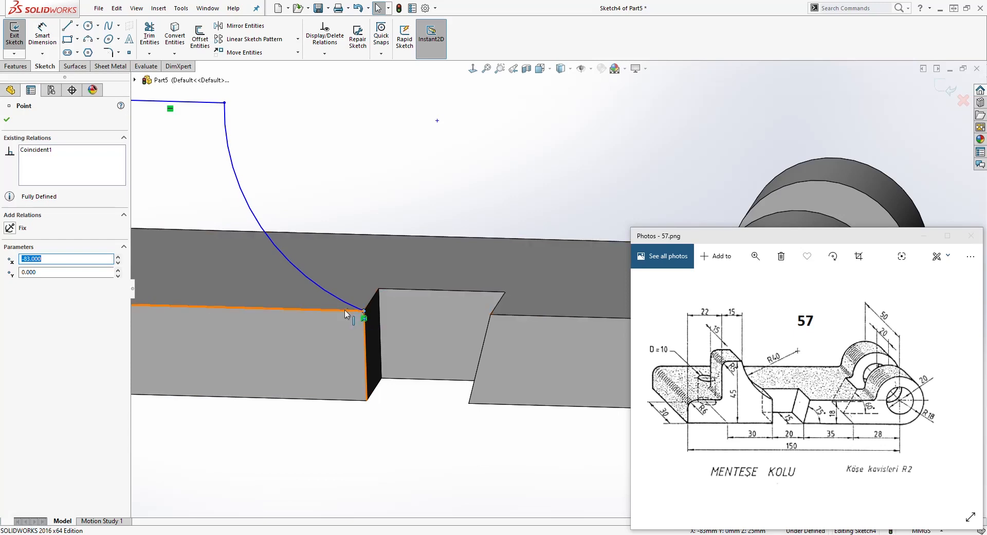
key("Escape")
left_click(345, 310)
left_click(364, 312, "ctrl")
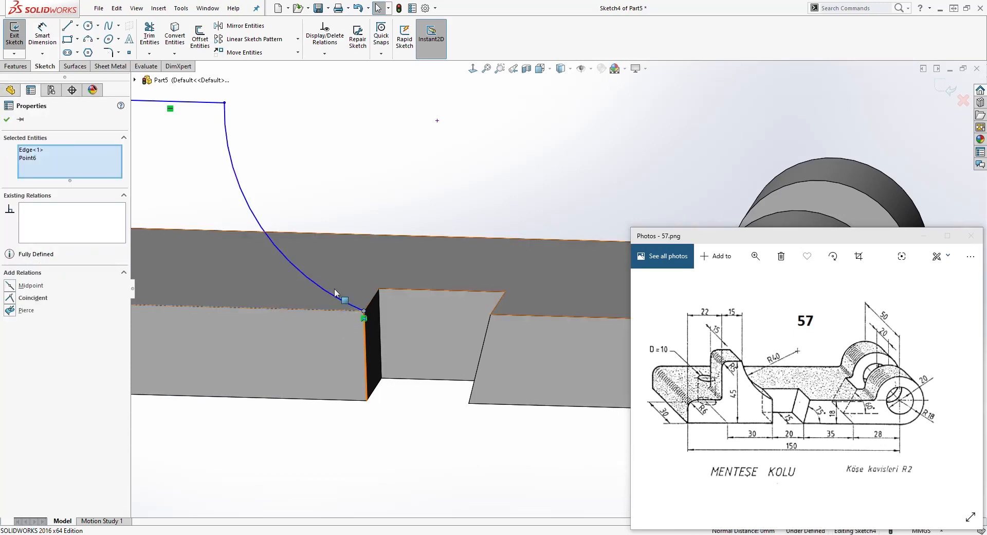
left_click(11, 310)
middle_click_drag(364, 316, 376, 300)
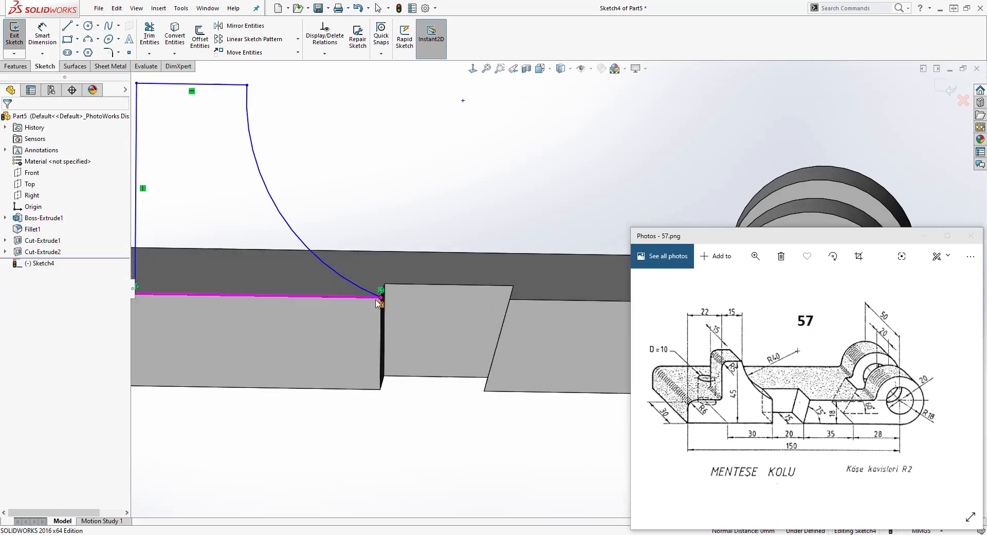
- View the sketch normal and dimension the height from the arm's bottom edge to the lug's top line as 45 mm
left_click(472, 69)
scroll(484, 178, "up", 1)
scroll(728, 156, "down", 2)
scroll(551, 264, "up", 3)
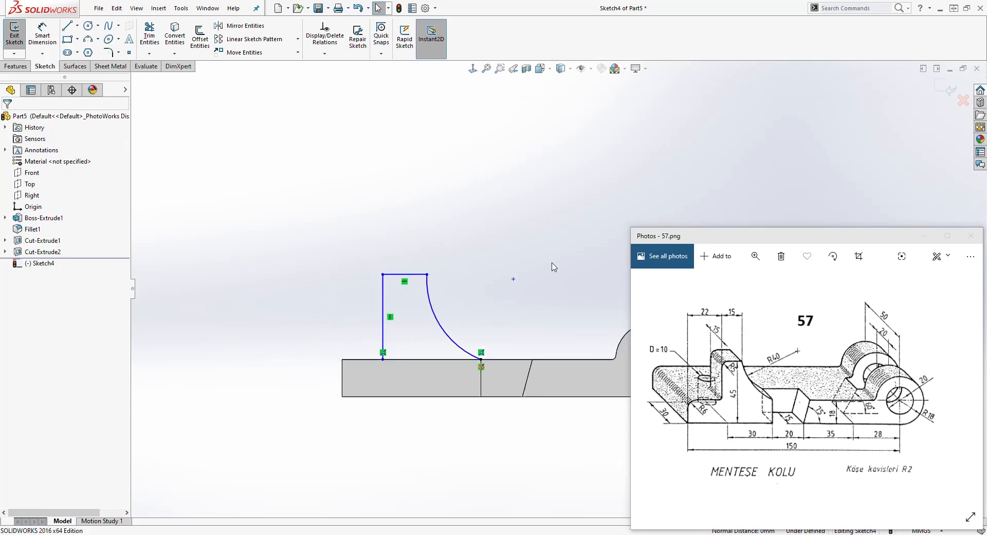
scroll(563, 321, "down", 2)
right_click_drag(380, 468, 353, 299)
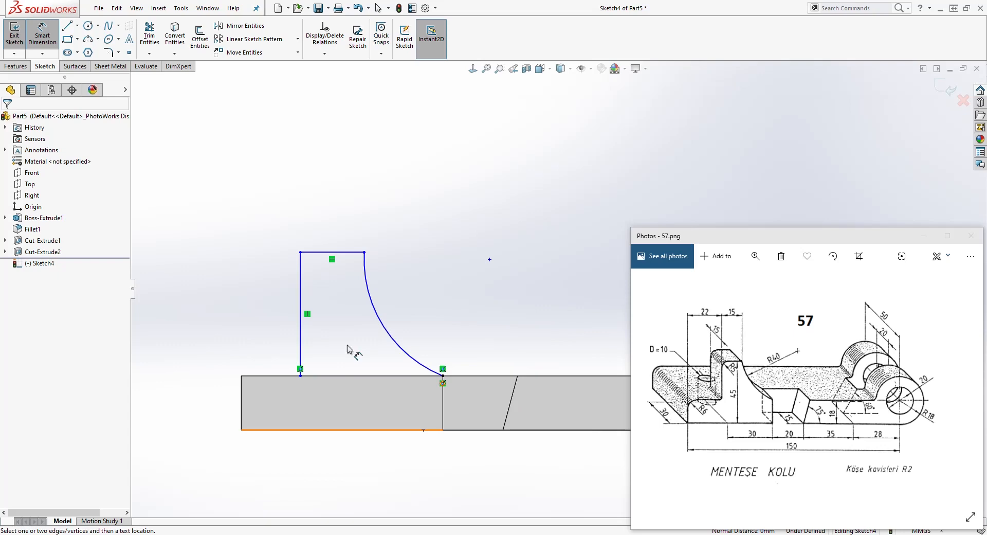
left_click(327, 431)
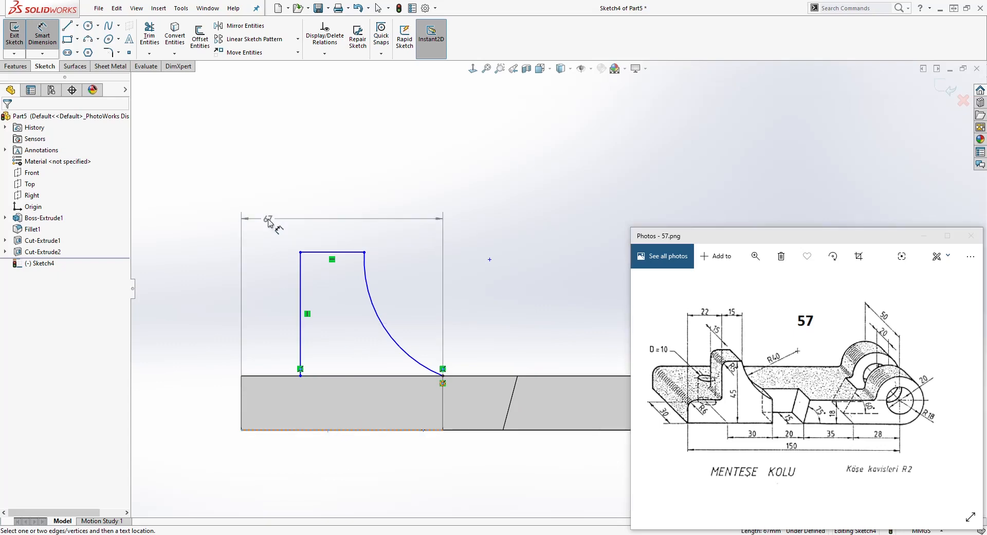
left_click(319, 252)
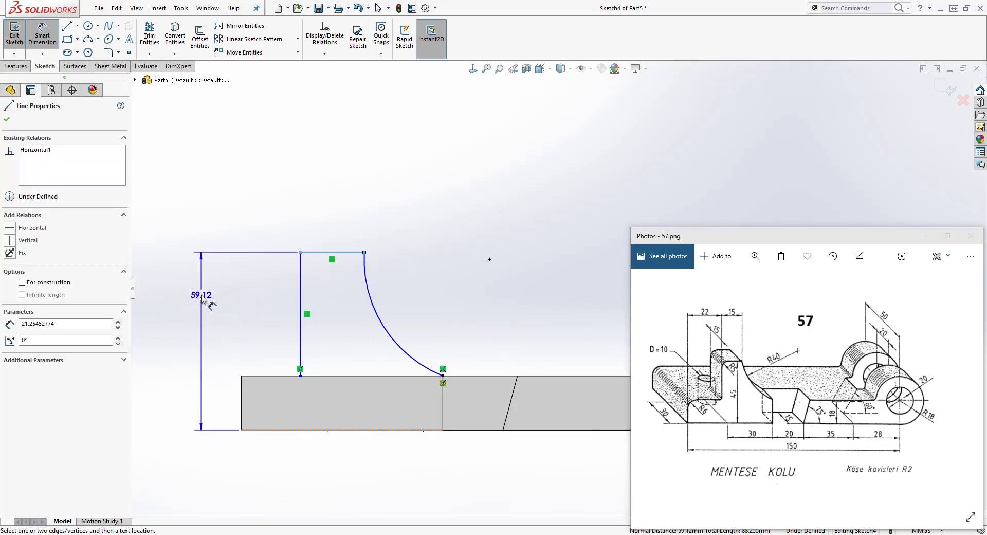
left_click(204, 295)
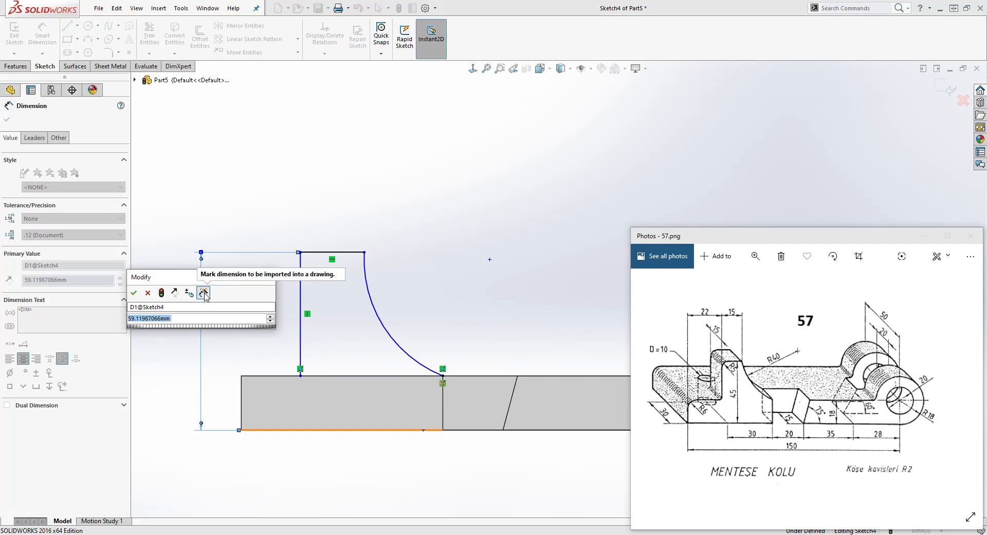
type("45")
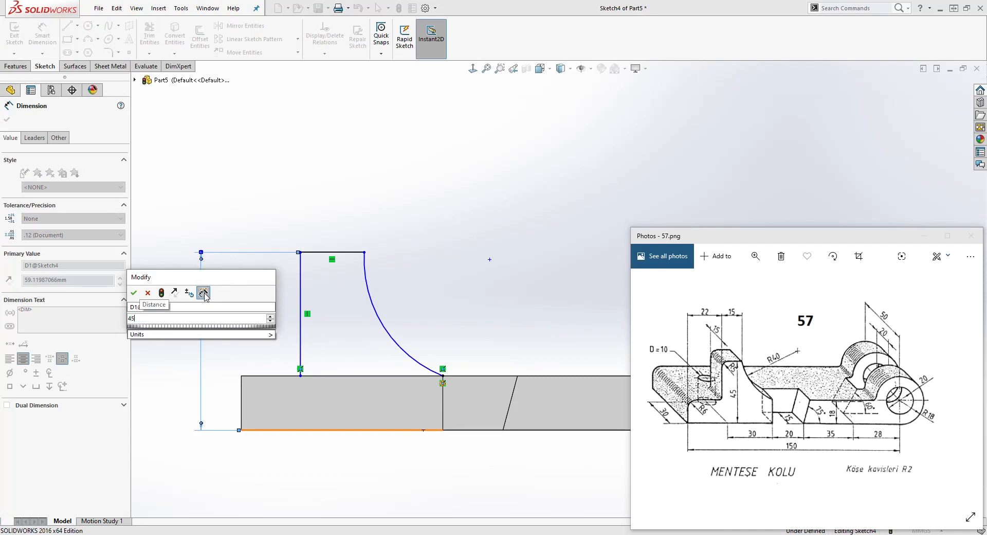
key("Return")
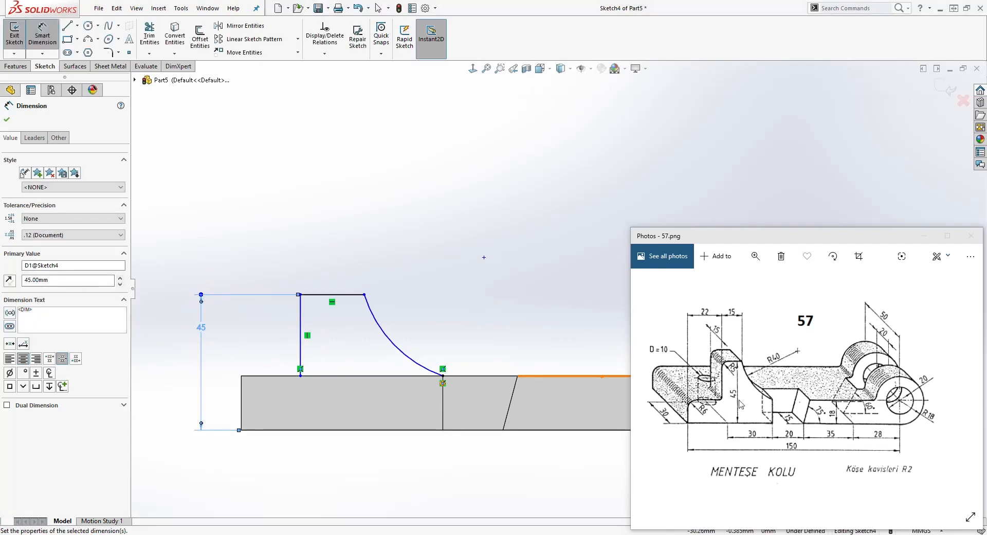
- Dimension the lug's top line as 15 mm
left_click(332, 294)
left_click(325, 251)
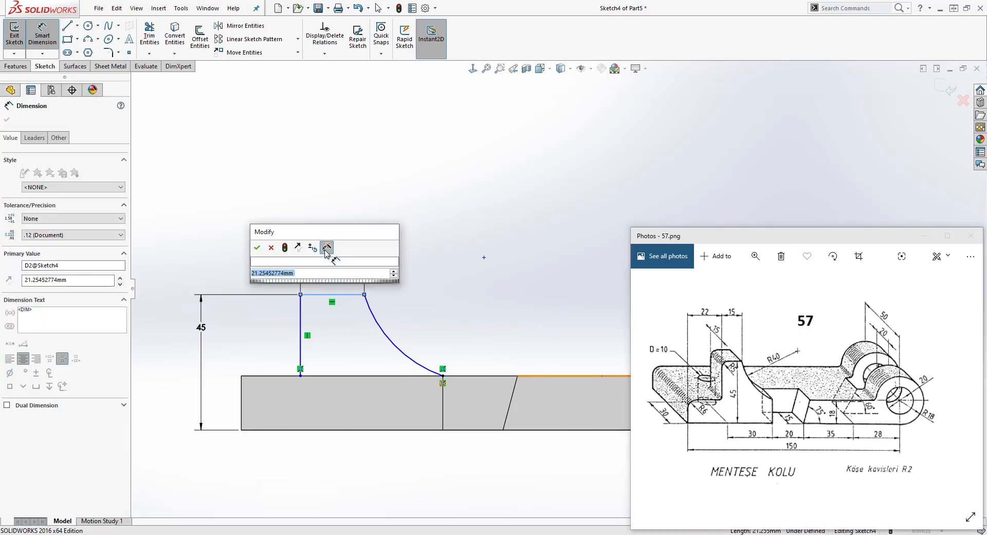
type("15")
key("Return")
key("Escape")
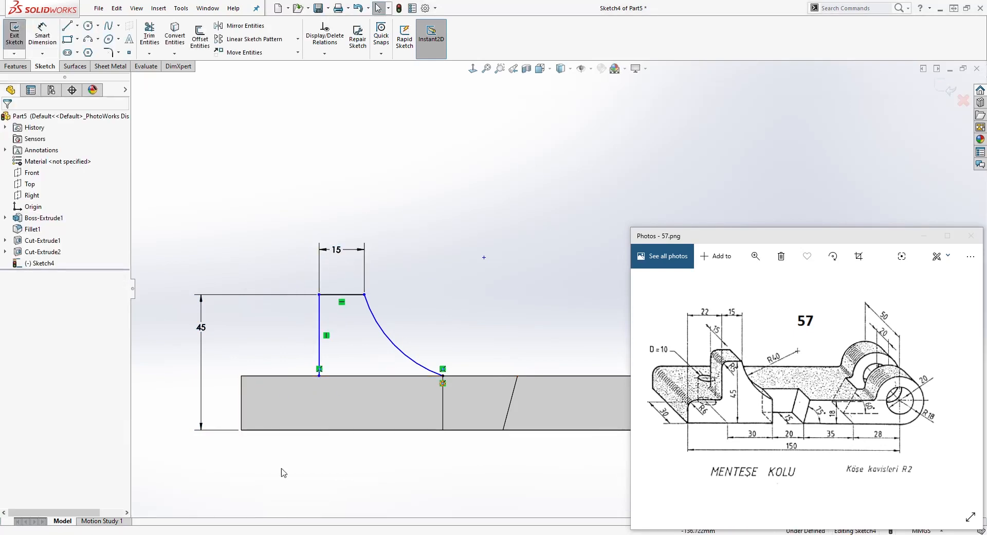
- Dimension the distance from the arm's free end to the lug's vertical line as 22 mm
right_click_drag(280, 468, 277, 422)
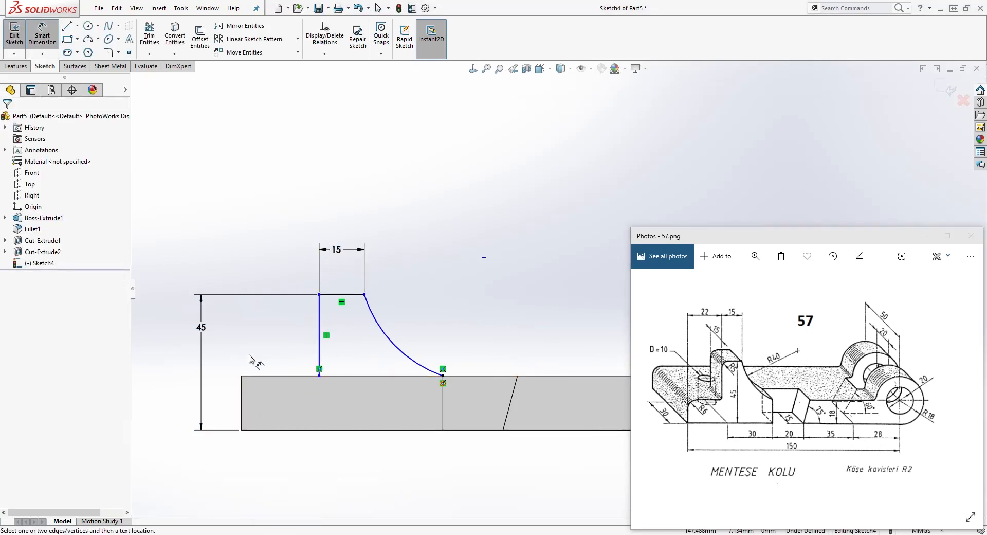
left_click(243, 391)
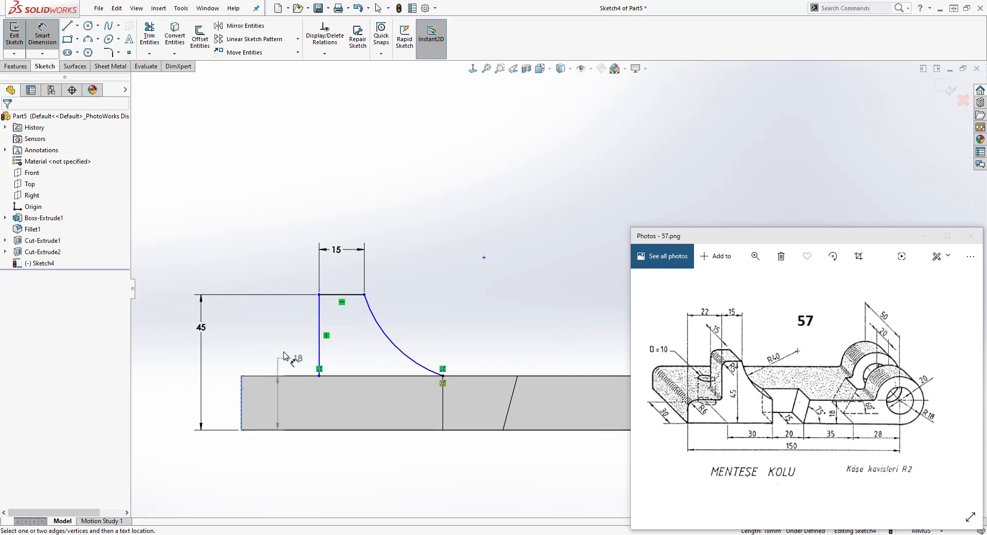
left_click(320, 313)
left_click(275, 241)
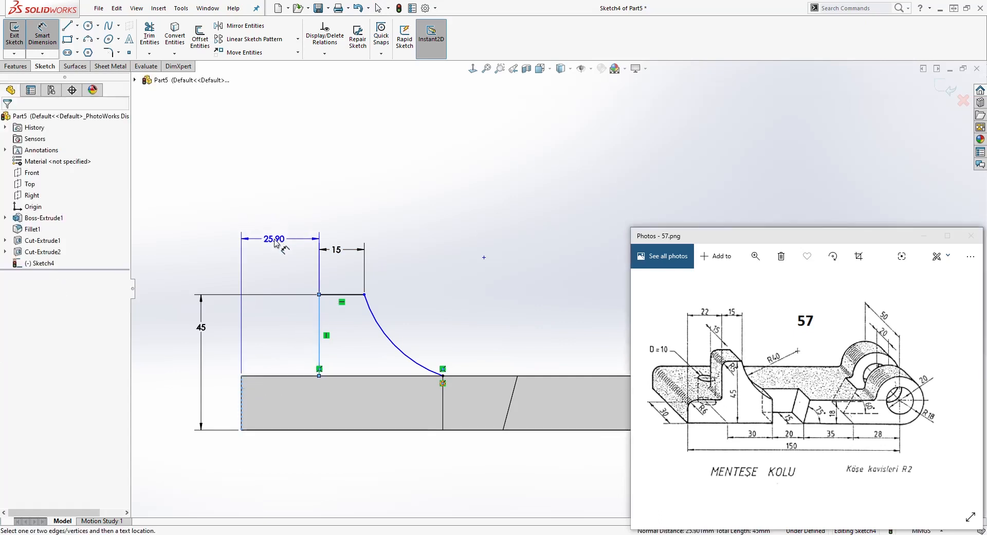
type("22")
key("Return")
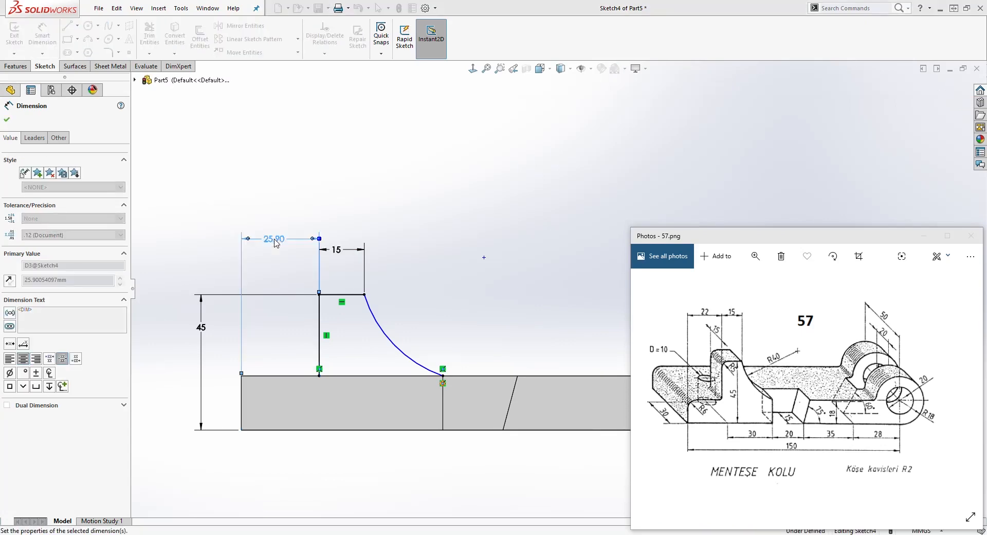
key("Escape")
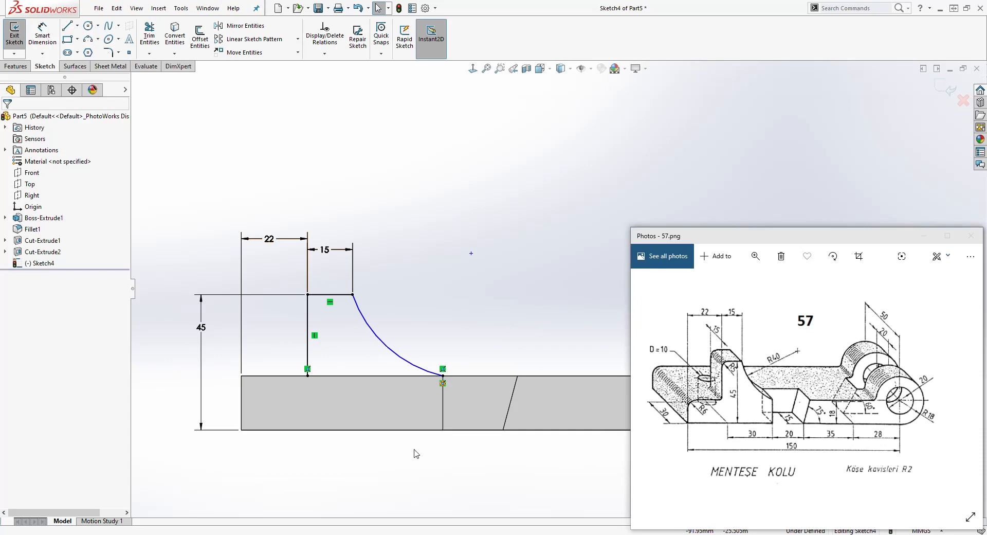
- Dimension the concave arc's radius as 40 mm
key("d")
left_click(373, 326)
left_click(426, 289)
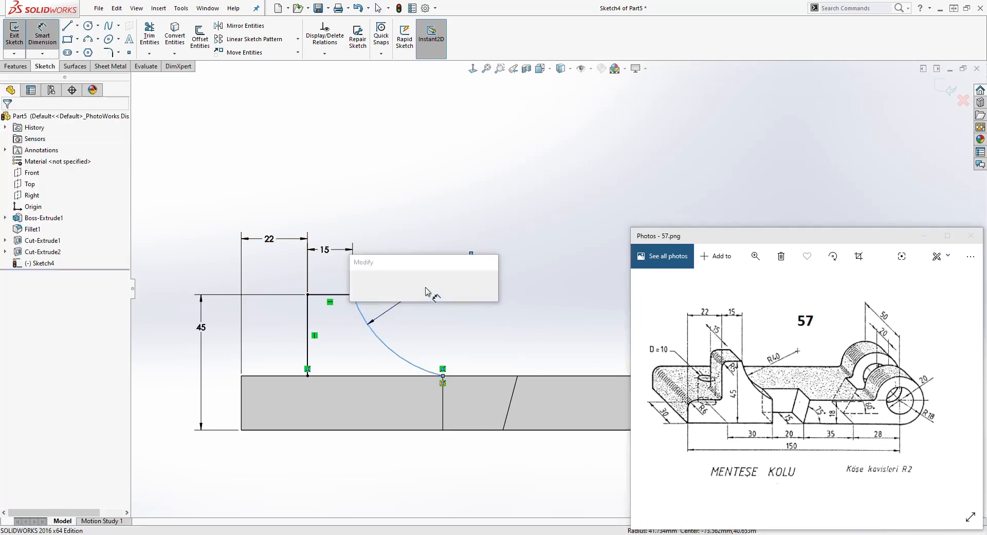
type("40")
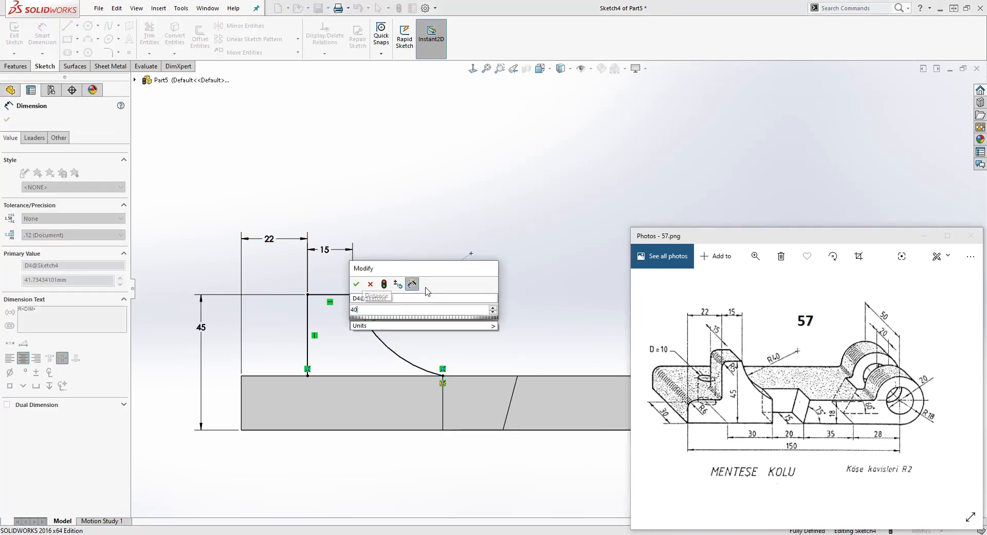
key("Return")
key("Escape")
- Close the lug profile with a horizontal line along the arm's upper edge from the vertical line's foot to the arc's lower end
scroll(488, 386, "down", 3)
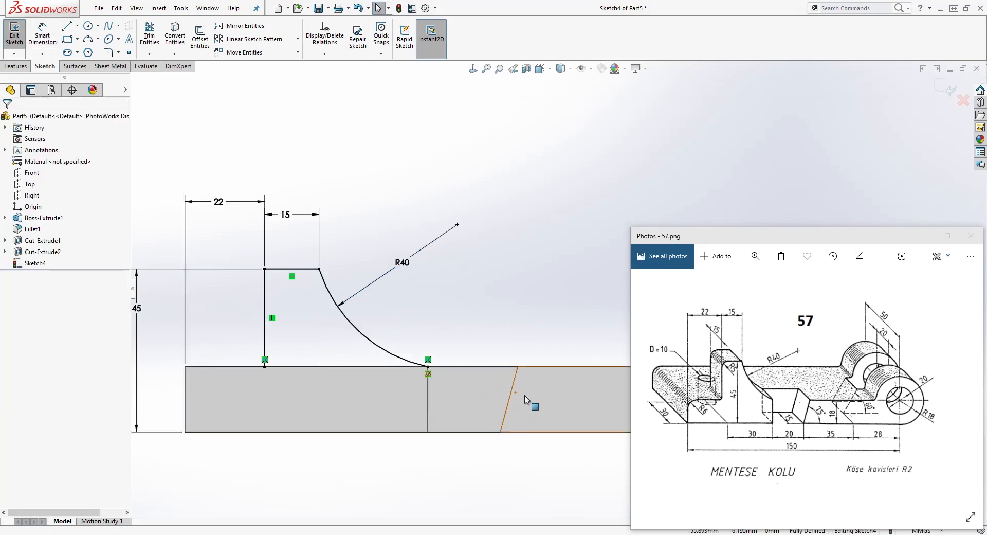
left_click(459, 314)
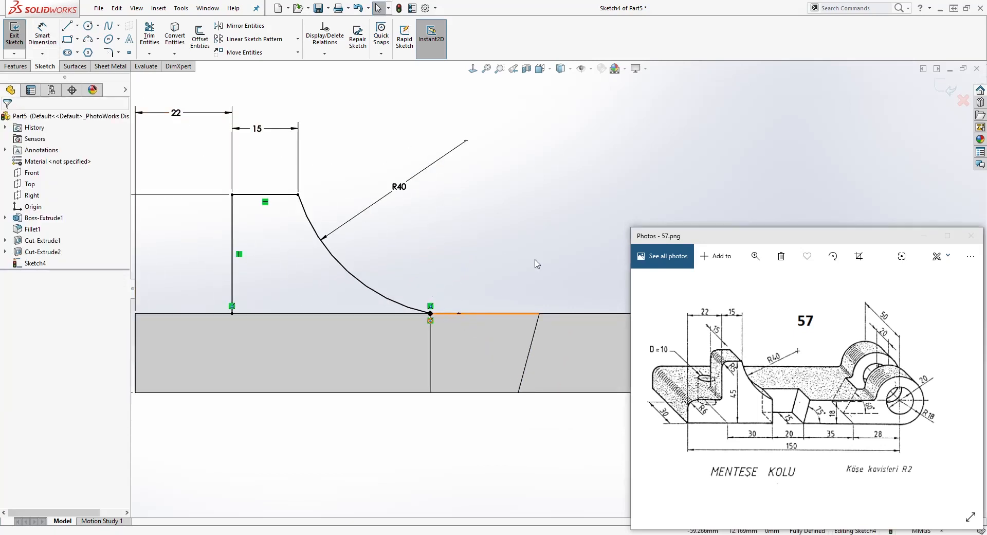
key("l")
mouse_move(232, 313)
left_mouse_down()
mouse_move(437, 320)
mouse_move(431, 313)
left_mouse_up()
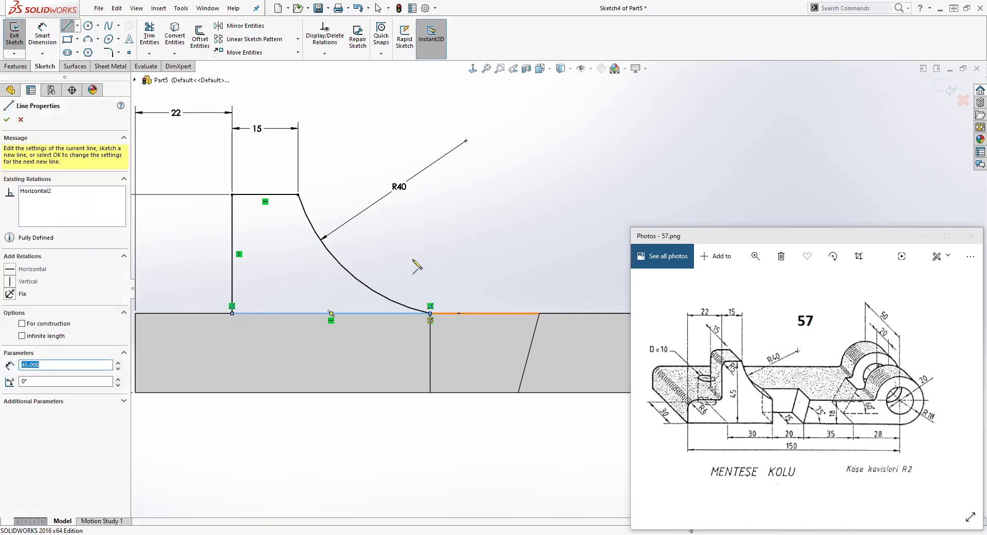
key("Escape")
- Boss-extrude the lug profile with a Blind depth of 15 mm, reversed to run inward over the arm and merged with it
middle_click_drag(432, 319, 404, 286)
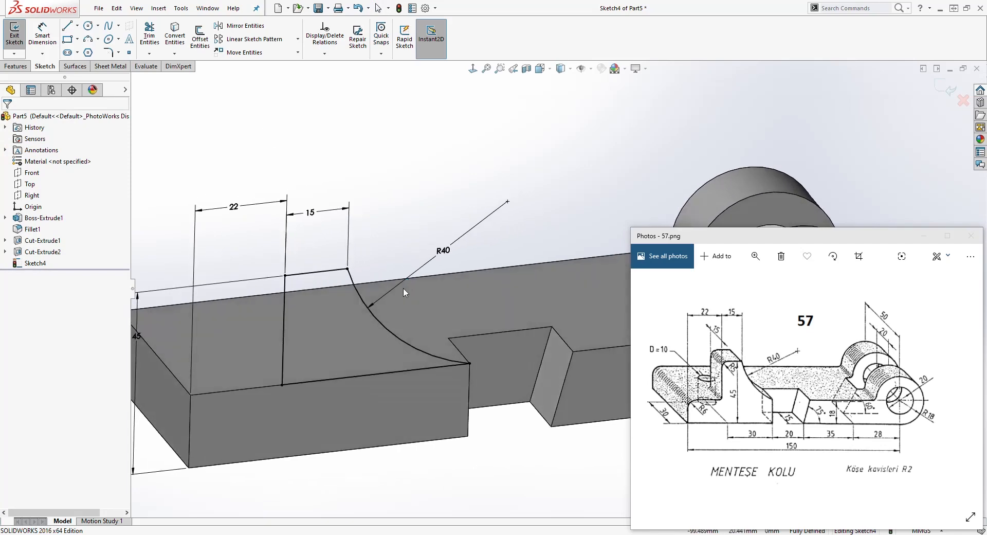
left_click(20, 66)
left_click(18, 52)
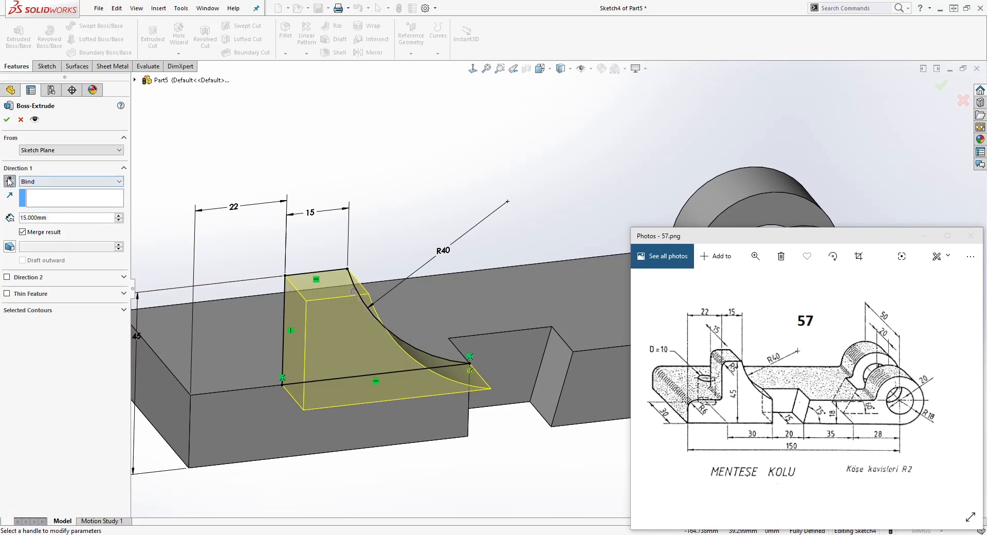
left_click(9, 181)
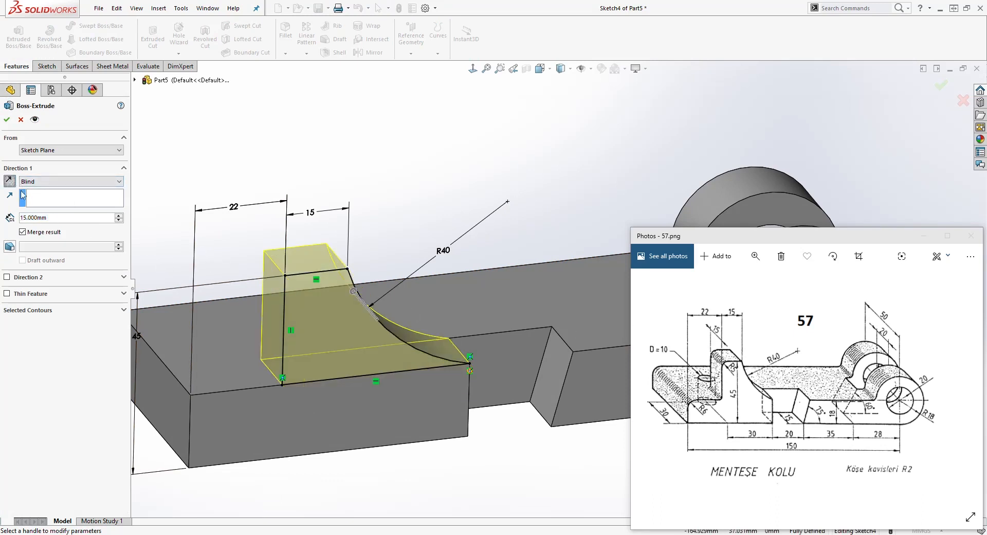
left_click(6, 120)
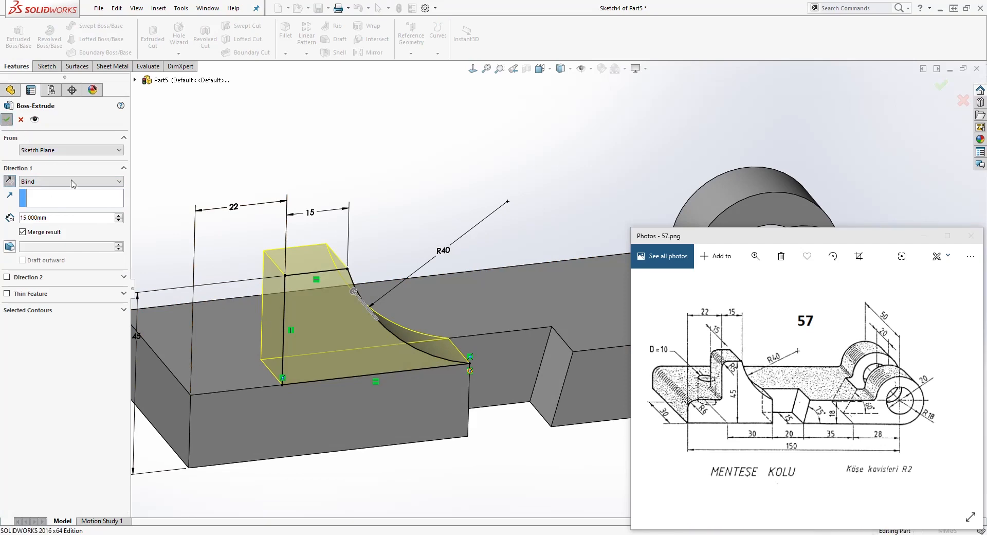
- Fillet the lug's upper edge facing the arm's free end with a 5 mm radius
middle_click_drag(421, 381, 461, 398)
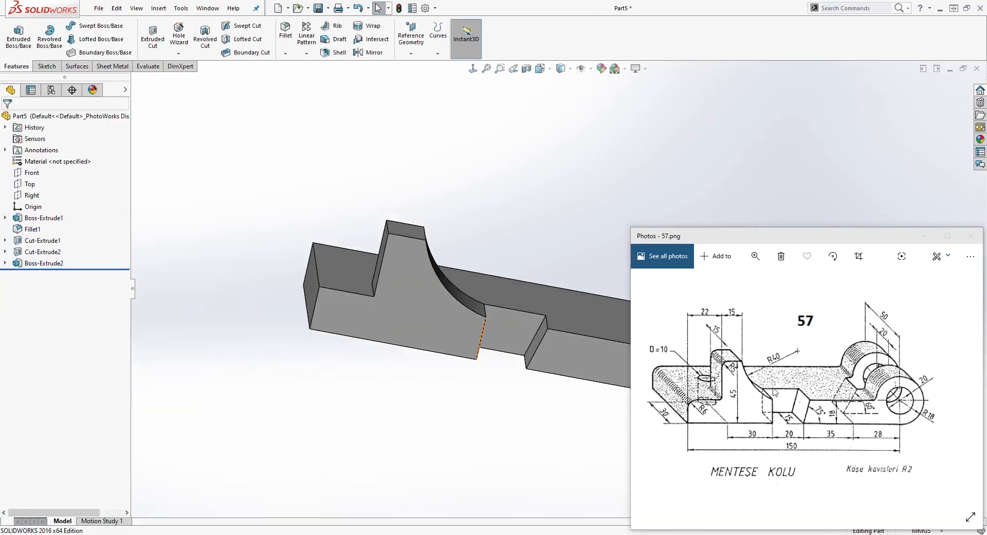
scroll(483, 241, "down", 2)
left_click(286, 30)
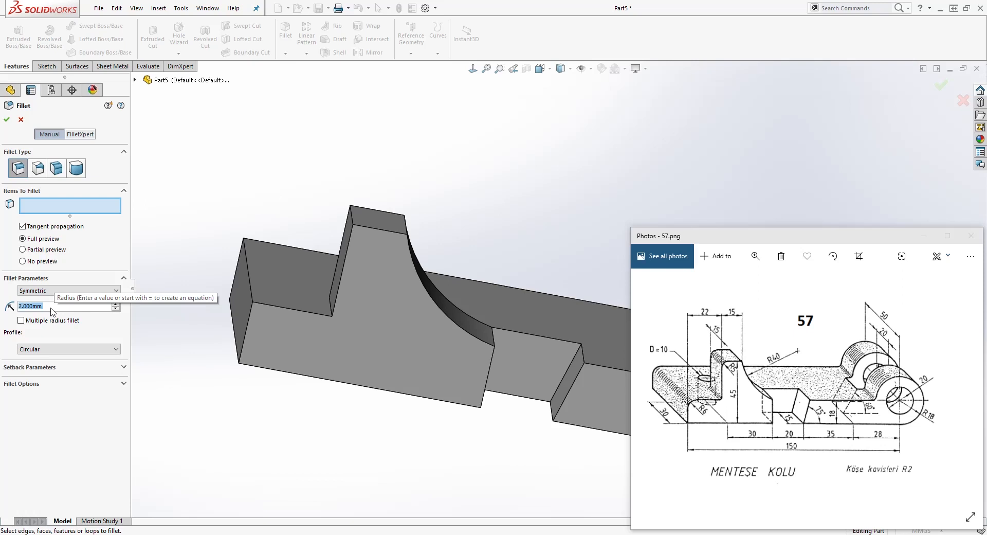
type("5")
mouse_move(79, 320)
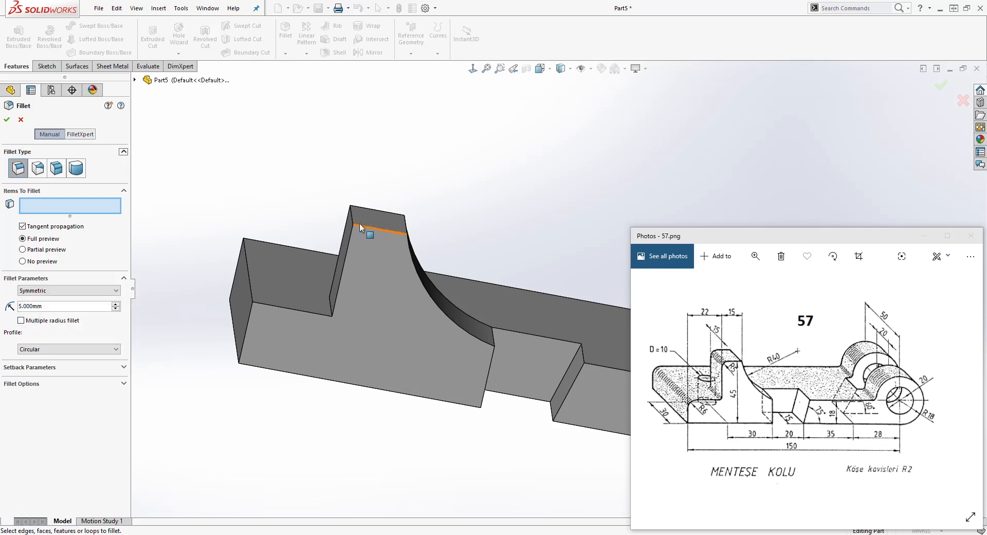
left_click(352, 214)
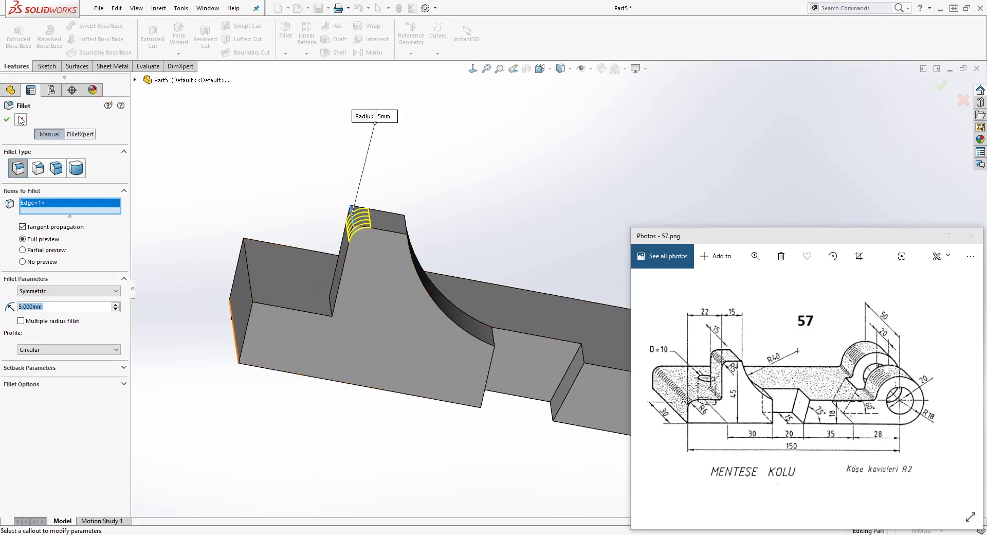
left_click(7, 120)
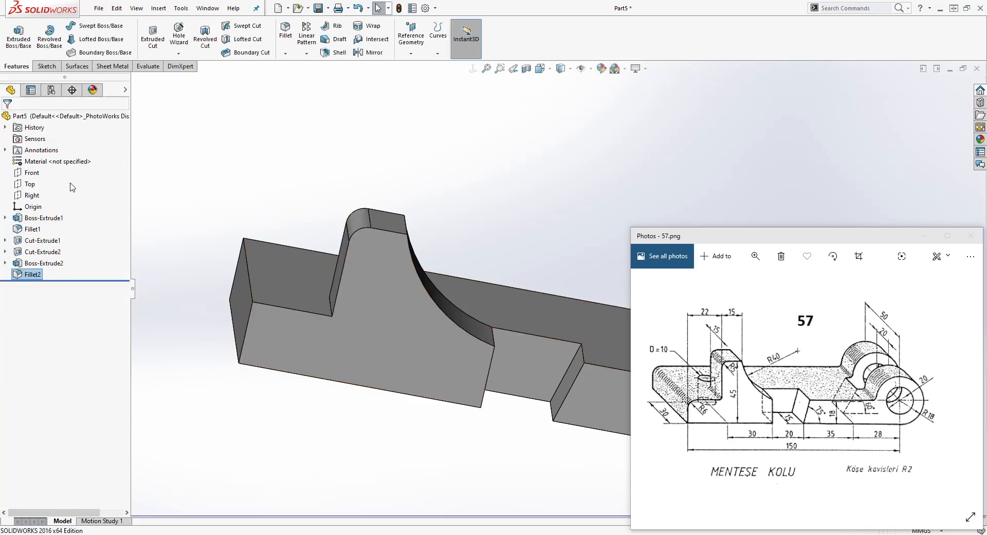
- Fillet the upper edge of the arm's free end with a 6 mm radius
left_click(287, 29)
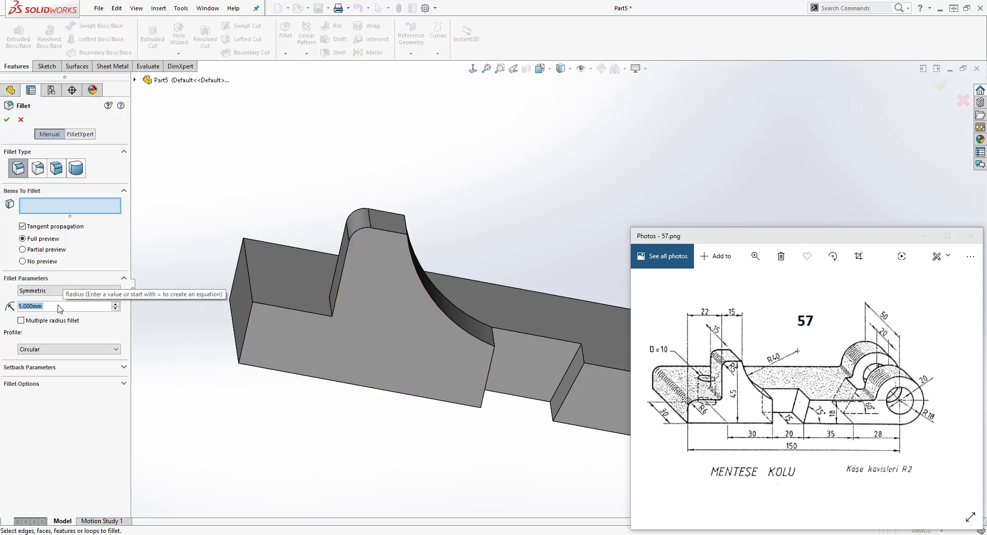
type("6")
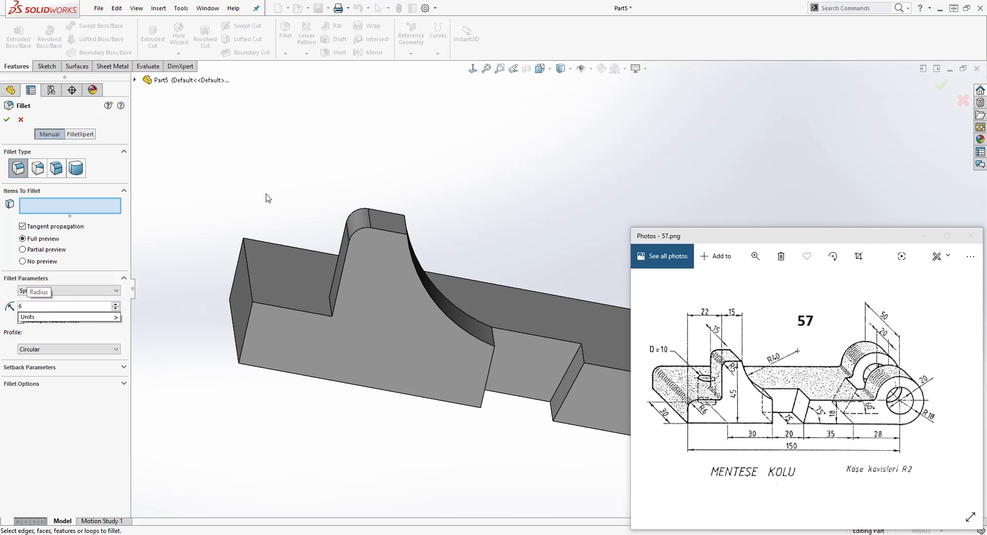
left_click(246, 258)
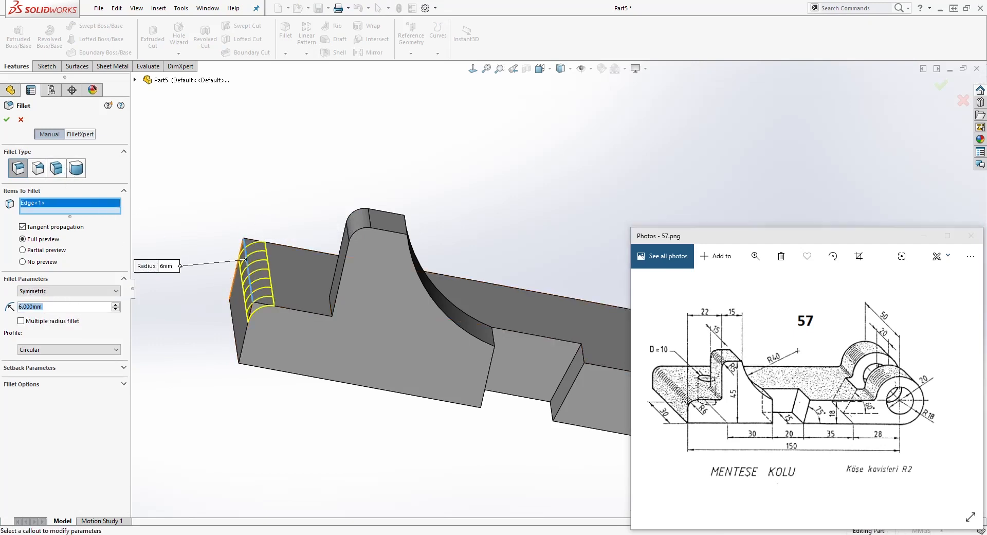
left_click(6, 121)
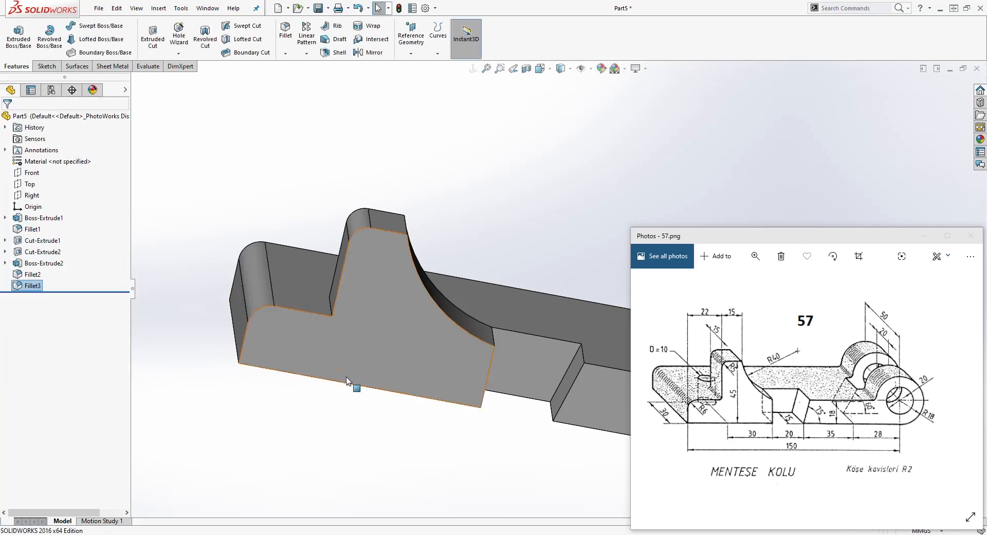
- Fillet the inner corner where the lug's vertical face meets the arm's upper face with a 2 mm radius
scroll(385, 397, "up", 2)
scroll(547, 308, "down", 3)
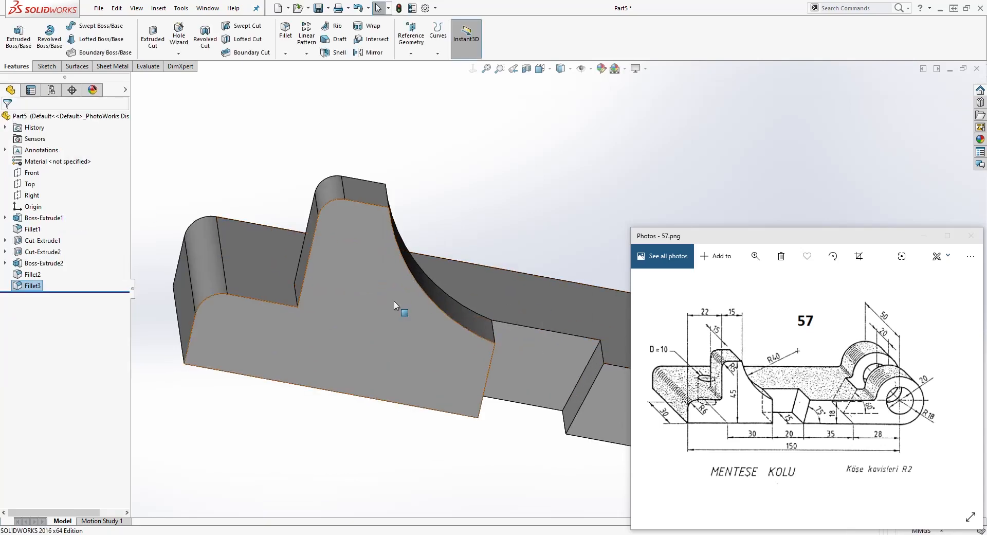
left_click(285, 31)
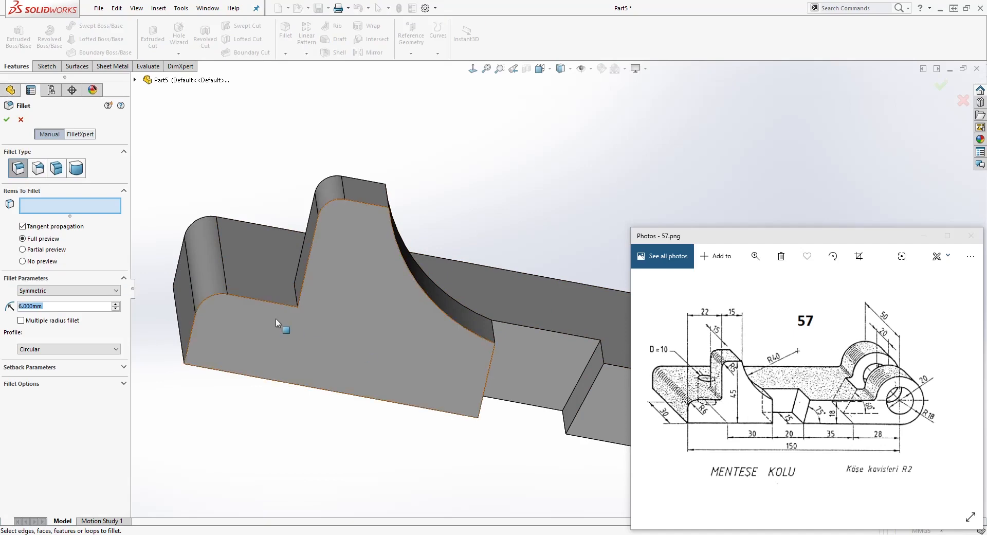
middle_click_drag(276, 320, 288, 342)
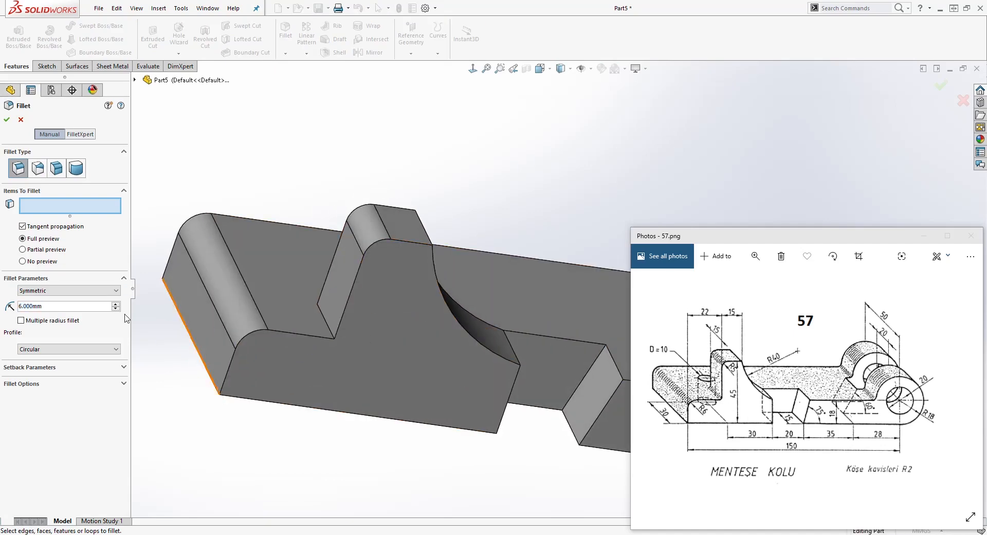
left_click(49, 305)
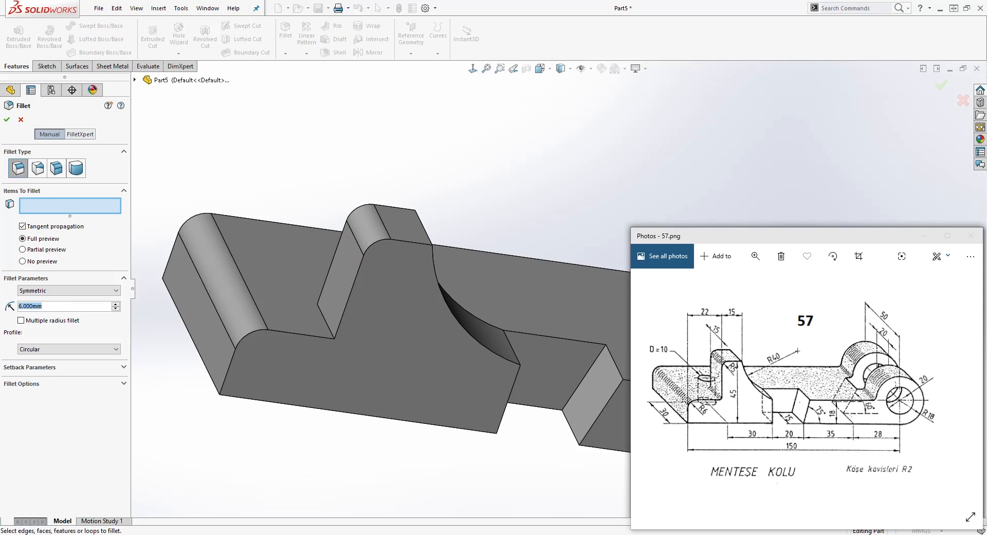
type("2")
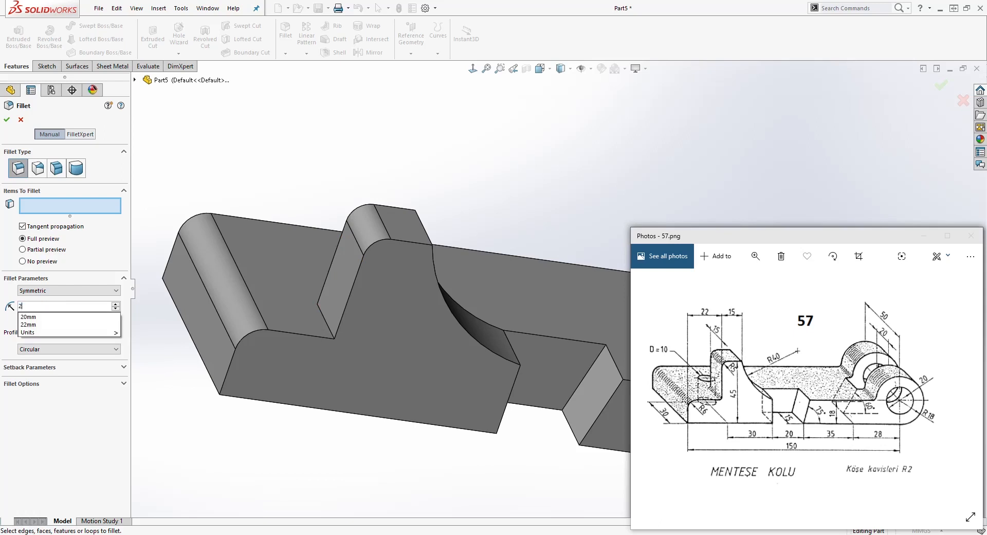
left_click(329, 324)
left_click(329, 325)
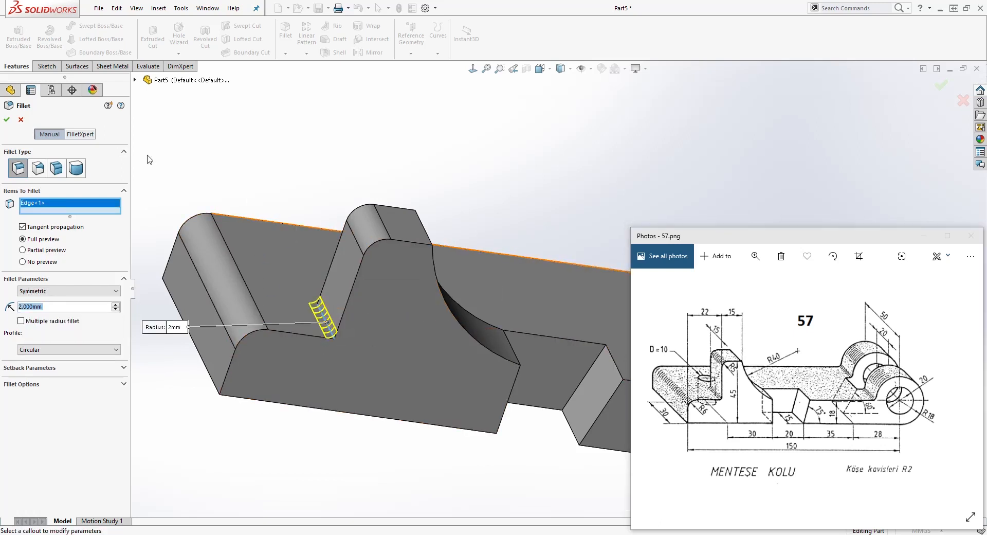
left_click(7, 122)
- Start a sketch on the arm's upper face and draw a circle about 20 mm in diameter behind the lug
mouse_move(469, 225)
middle_mouse_down()
mouse_move(502, 262)
mouse_move(478, 258)
mouse_move(477, 298)
middle_mouse_up()
scroll(501, 262, "down", 1)
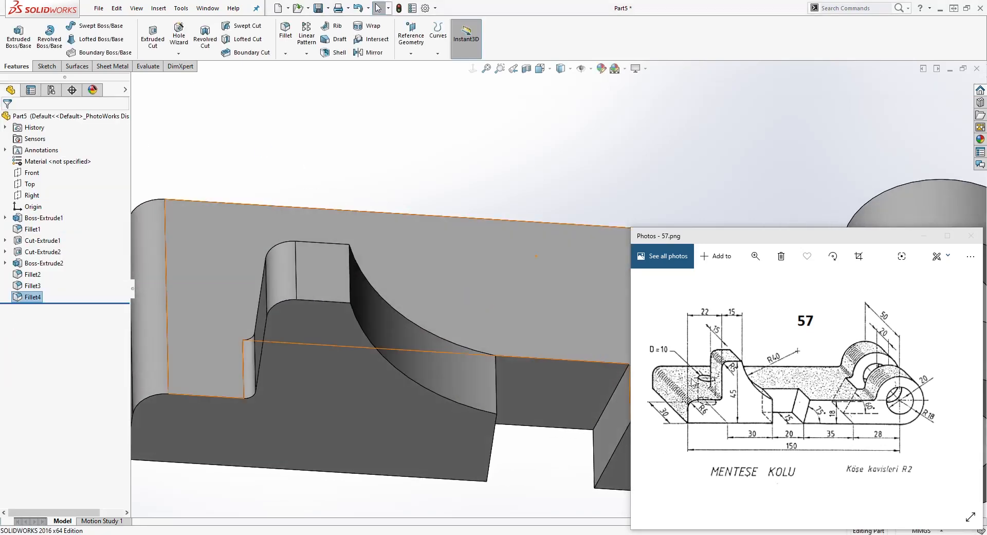
mouse_move(209, 165)
middle_mouse_down()
mouse_move(278, 256)
mouse_move(309, 238)
middle_mouse_up()
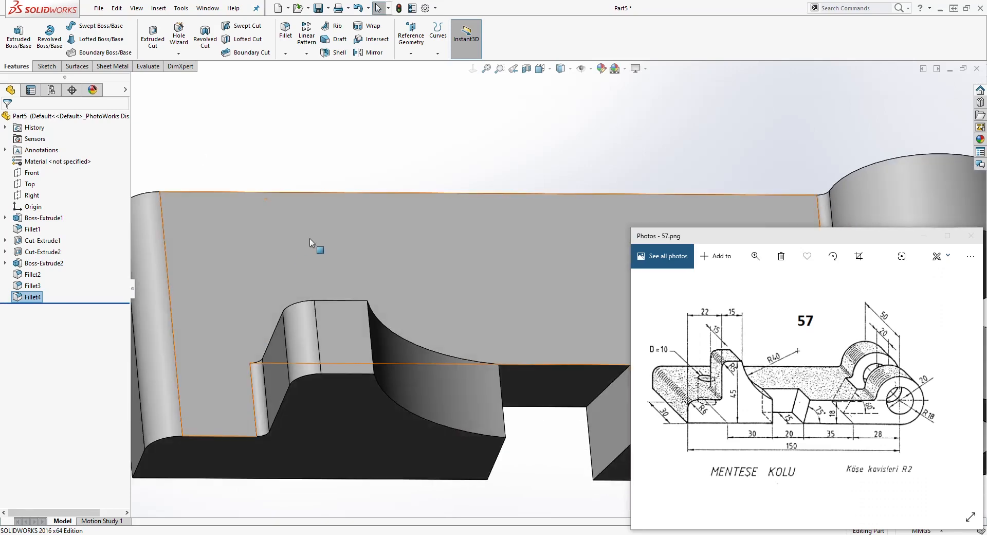
left_click(293, 245)
left_click(45, 65)
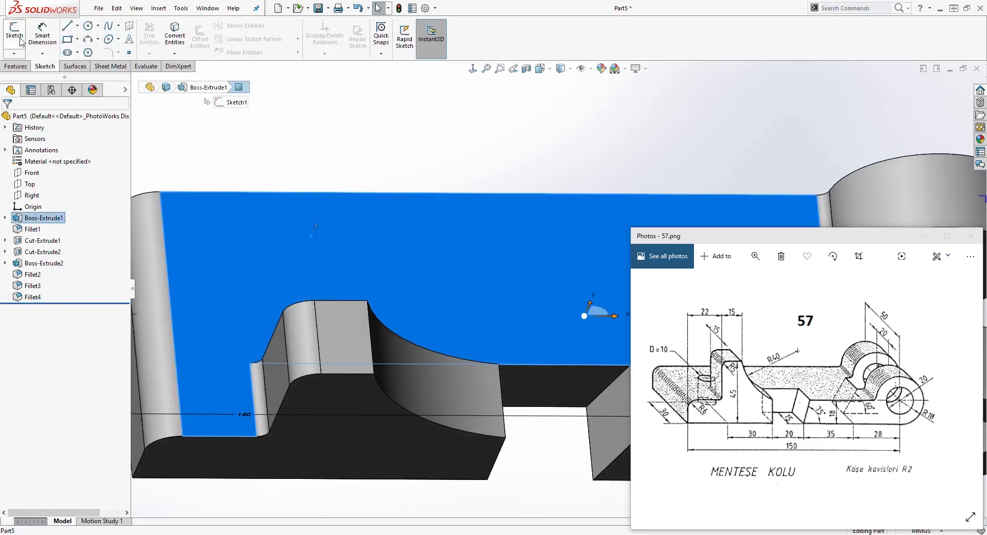
left_click(15, 36)
left_click(472, 68)
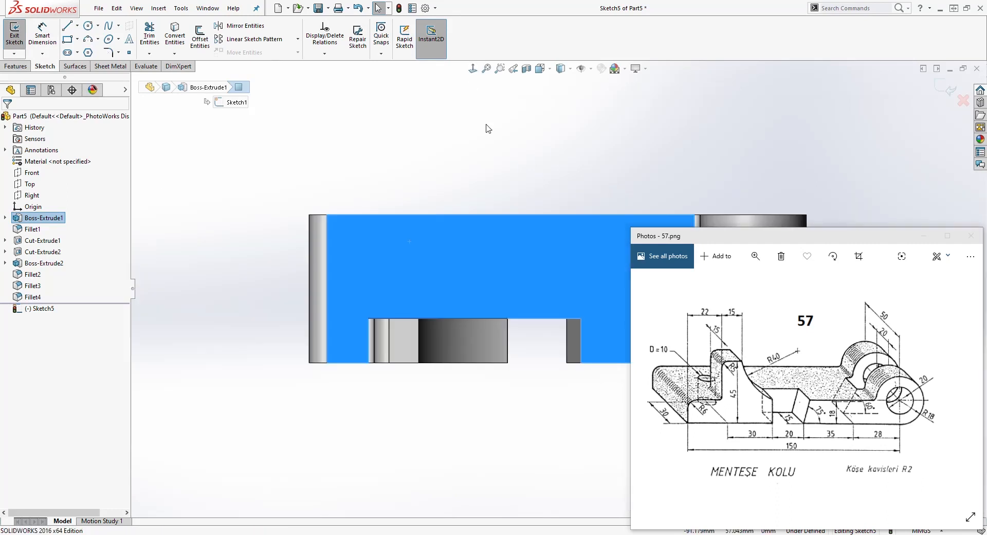
scroll(843, 181, "down", 2)
scroll(591, 353, "up", 3)
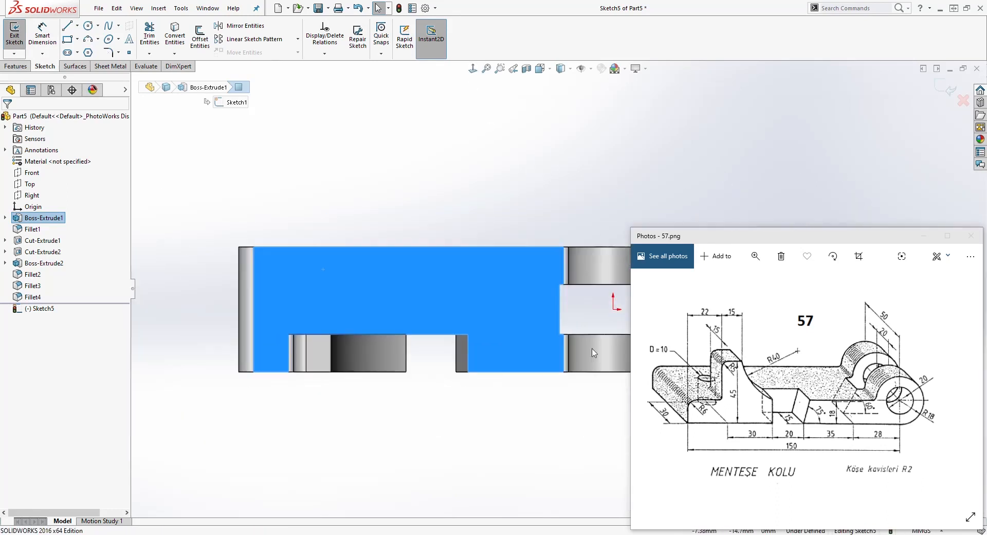
scroll(589, 354, "down", 2)
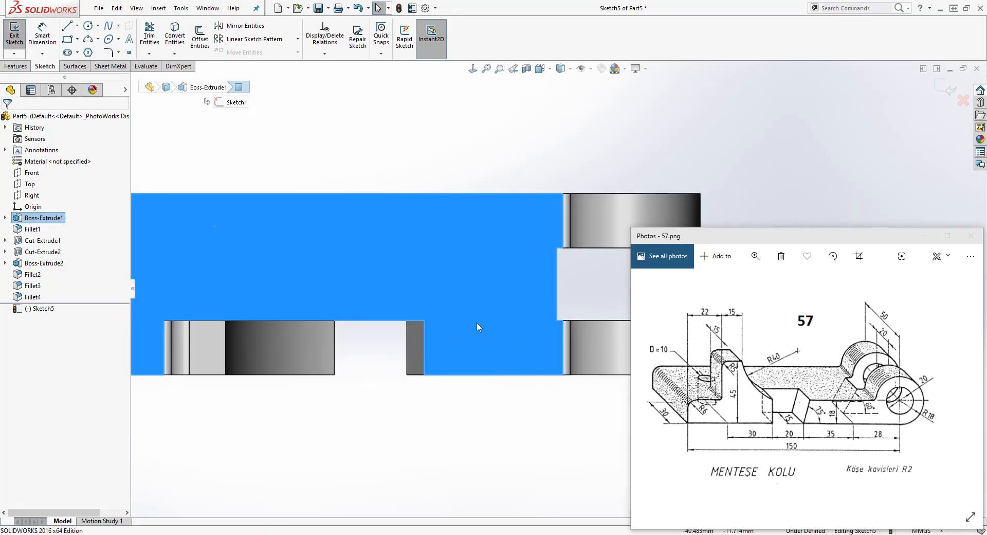
left_click(88, 26)
left_click(274, 272)
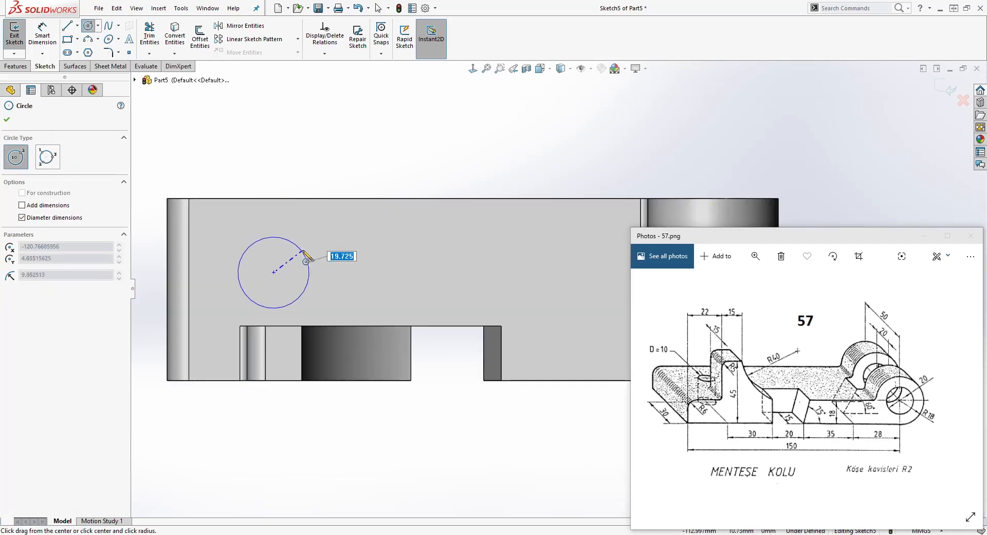
left_click(301, 248)
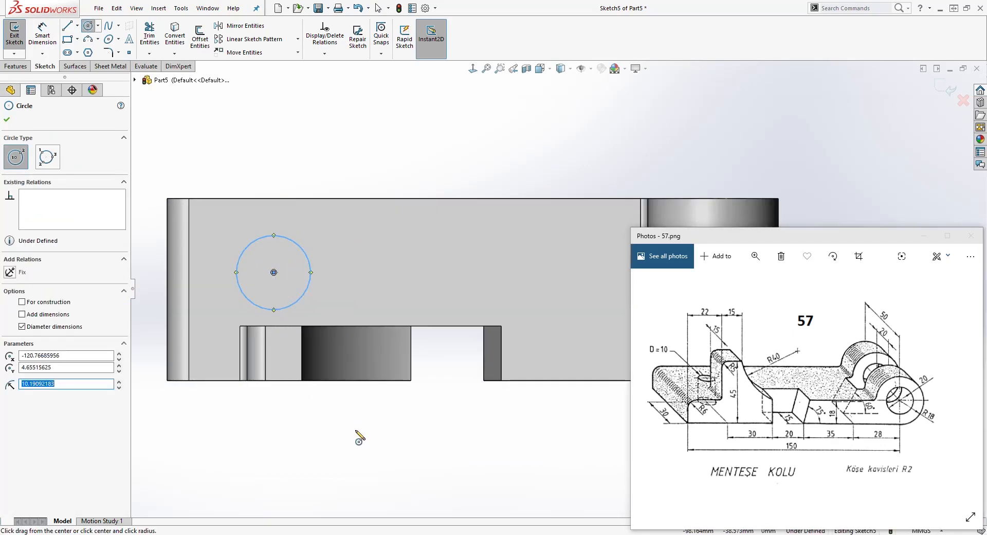
- Dimension the circle's diameter as 10 mm
right_click_drag(355, 431, 351, 390)
left_click(248, 246)
left_click(226, 163)
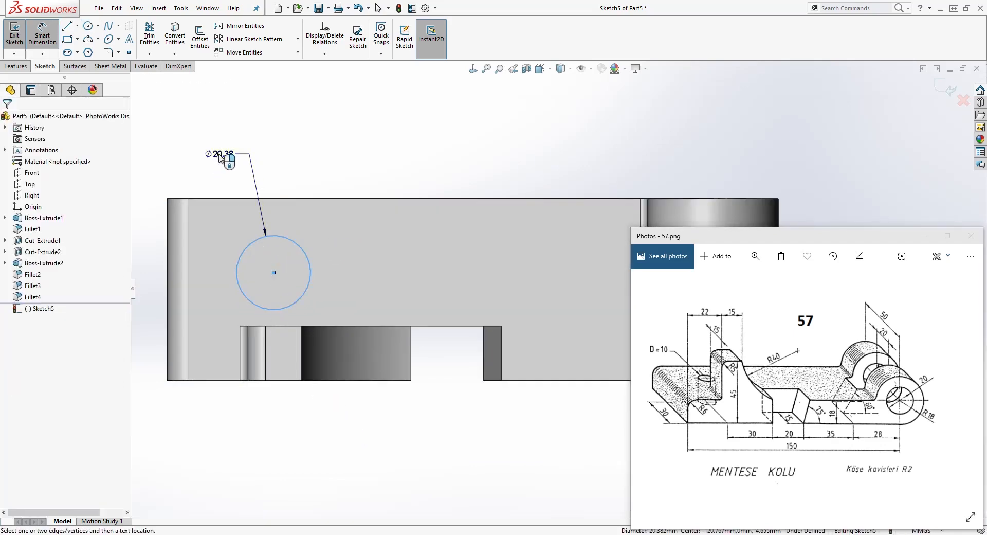
type("10")
key("Return")
key("Escape")
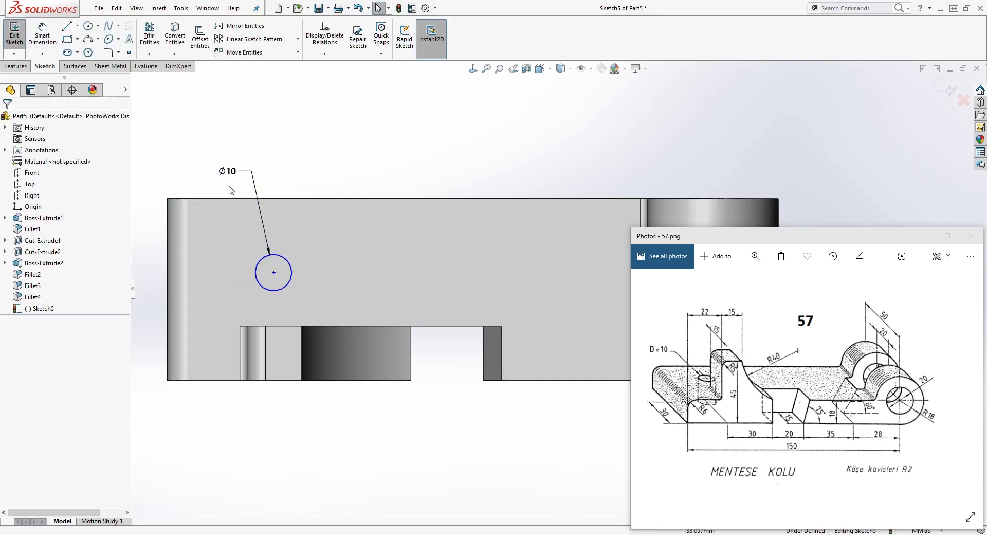
- Dimension the distance from the arm's front edge to the circle's centre as 30 mm
right_click_drag(300, 429, 295, 391)
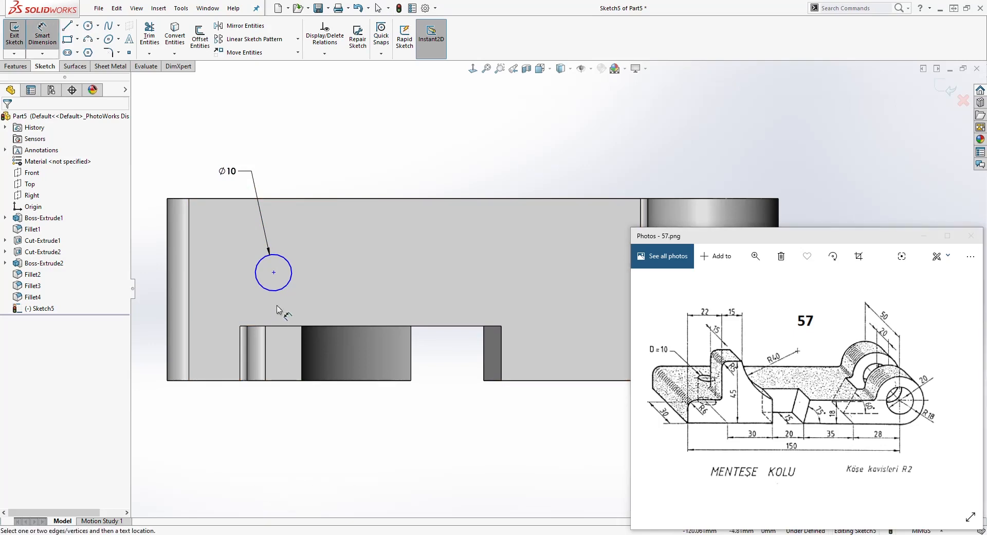
left_click(222, 381)
left_click(153, 351)
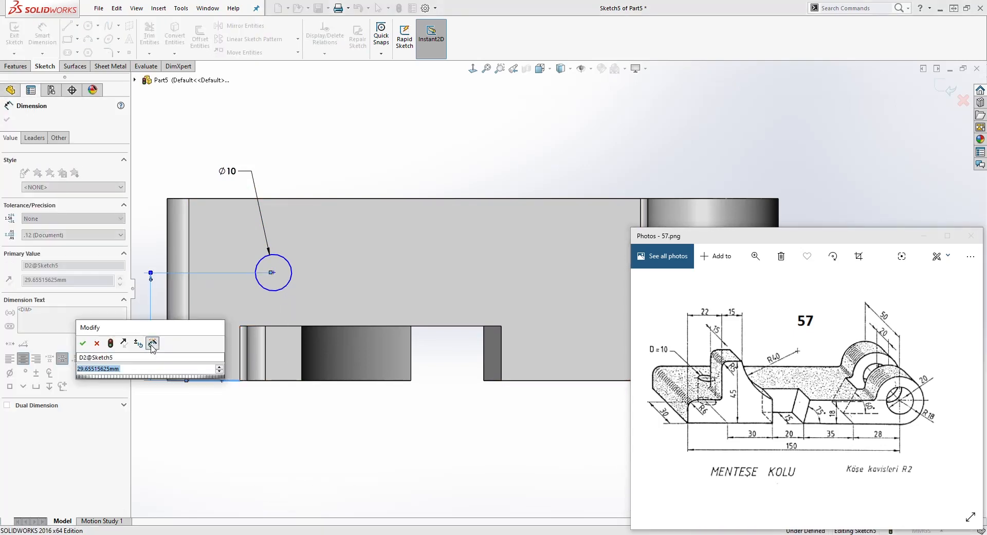
key("Return")
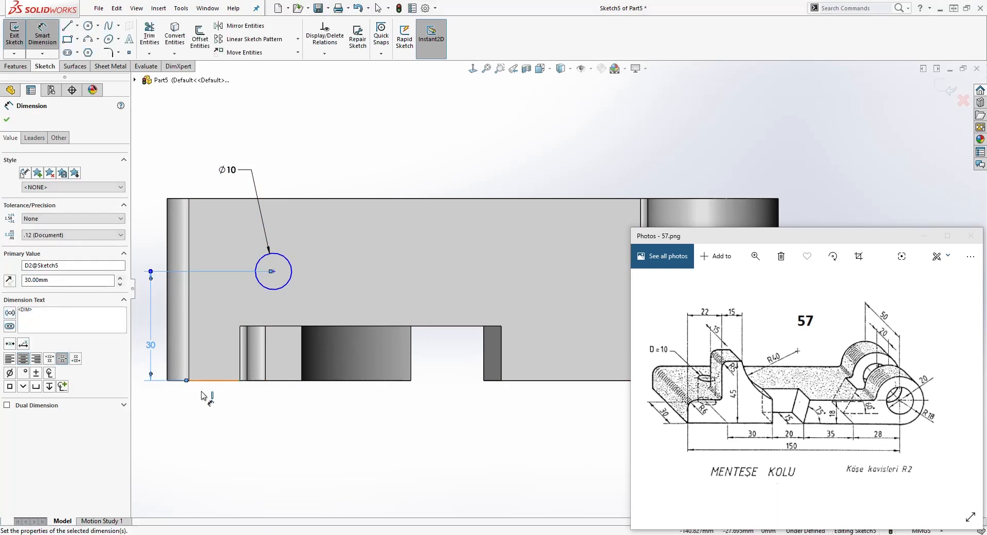
- Dimension the horizontal distance from the circle's centre to the notch edge at the end of the lug's arc as 30 mm
left_click(273, 271)
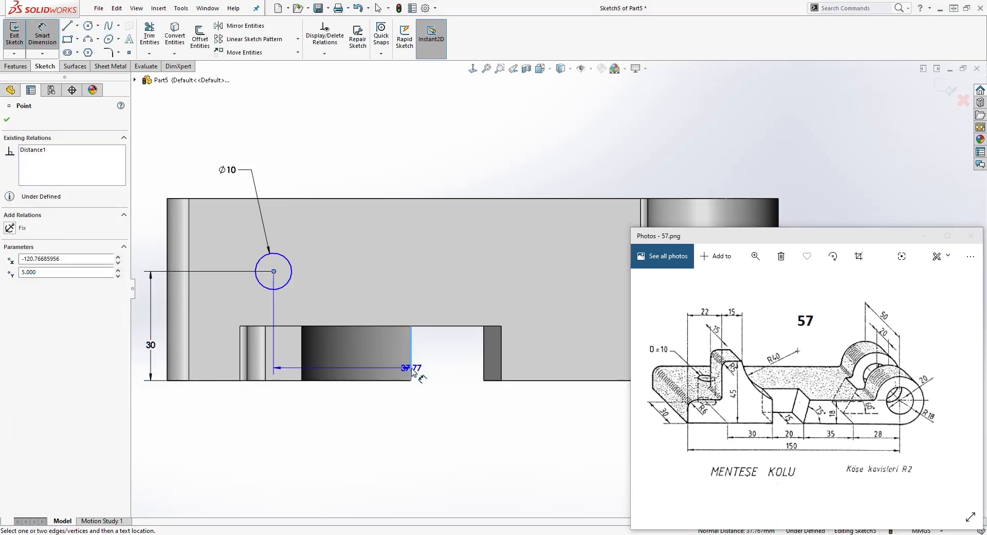
left_click(386, 437)
type("30")
key("Return")
key("Escape")
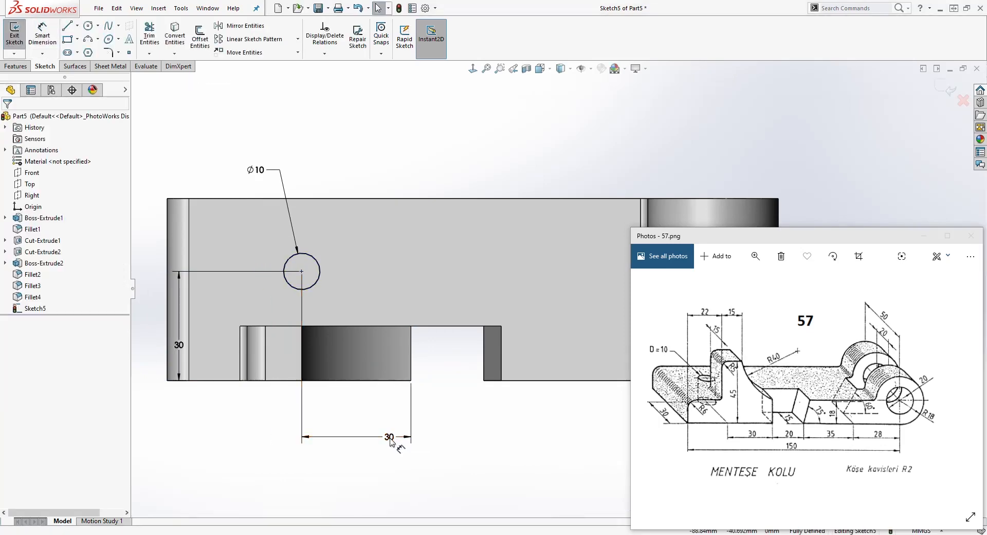
- Cut-extrude the 10 mm circle through the arm with the Up To Next end condition
middle_click_drag(370, 329, 390, 320)
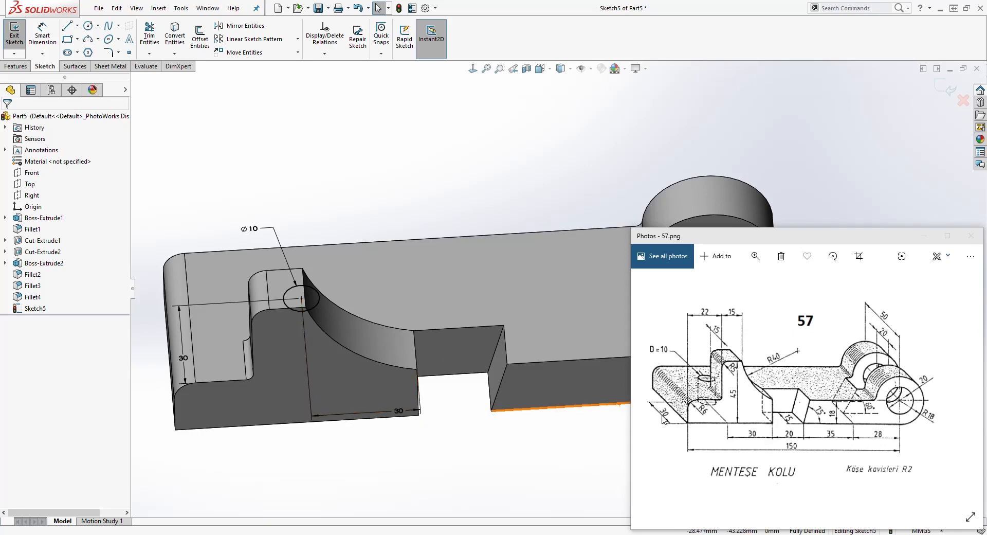
middle_click_drag(337, 312, 345, 396)
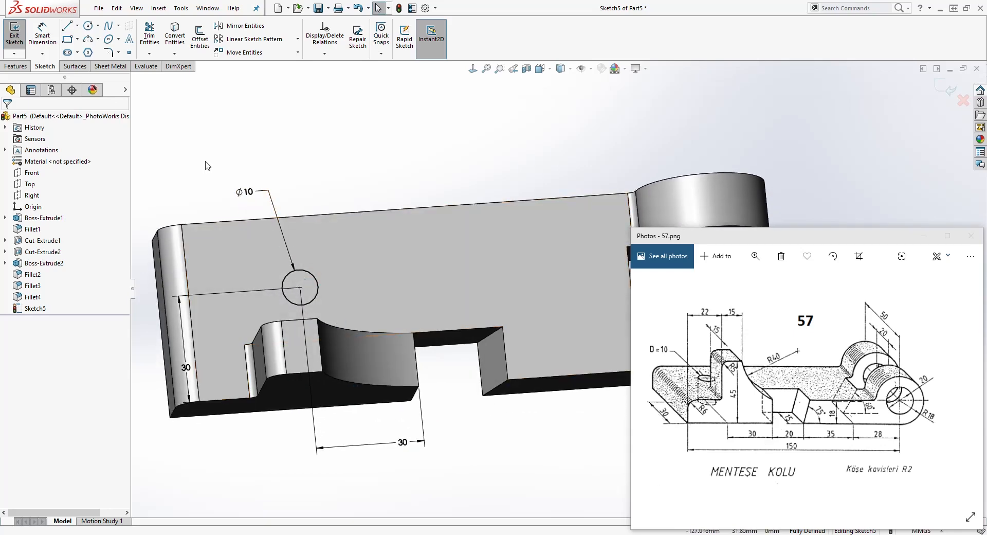
left_click(16, 66)
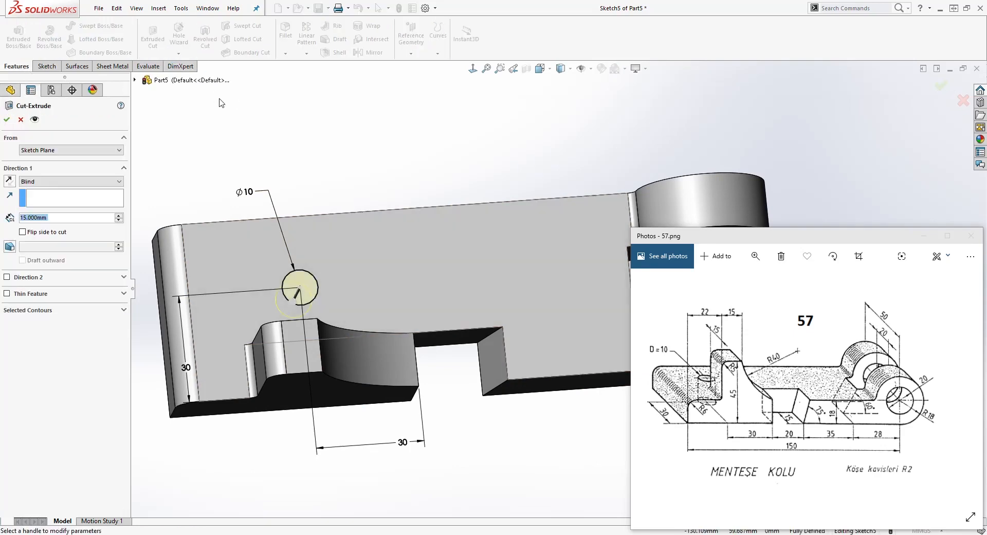
middle_click_drag(338, 139, 128, 184)
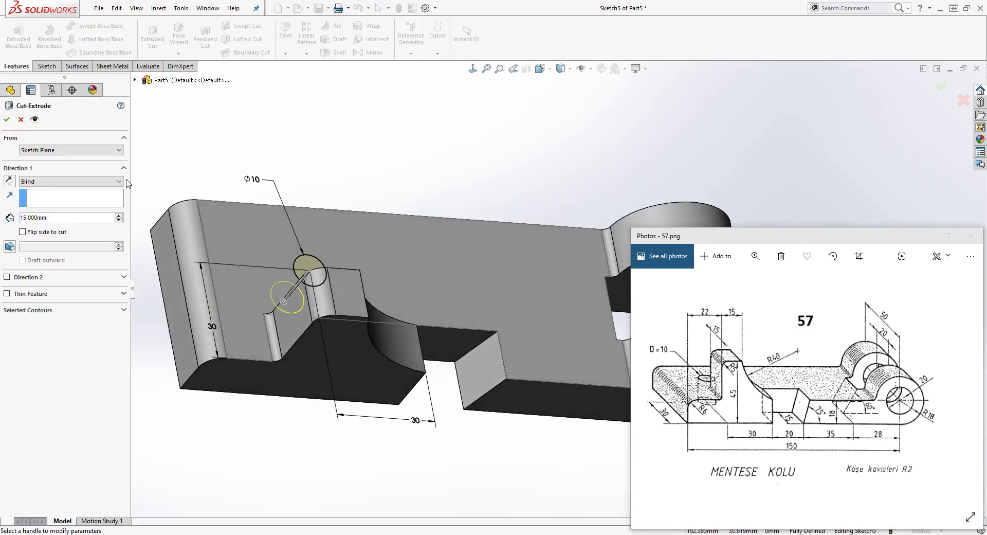
left_click(110, 182)
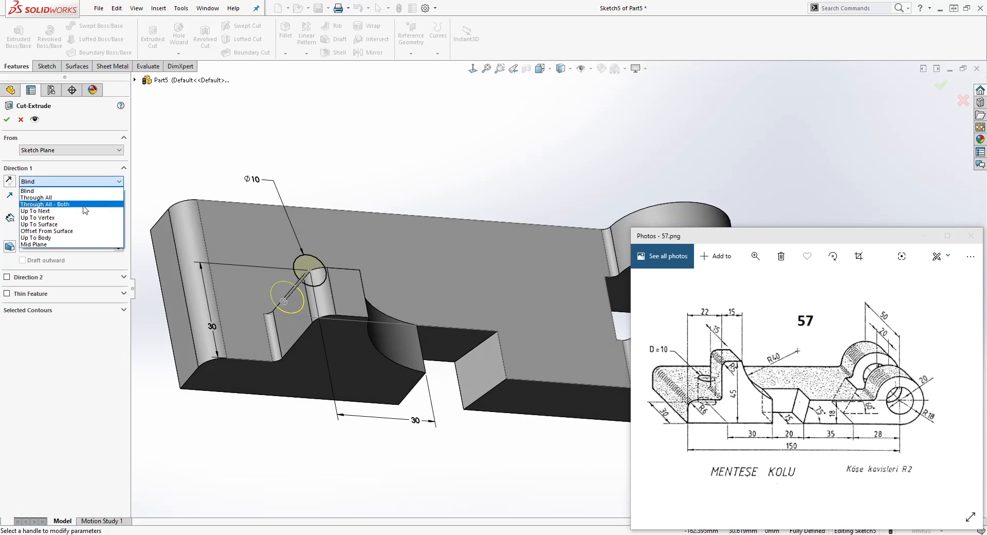
left_click(41, 211)
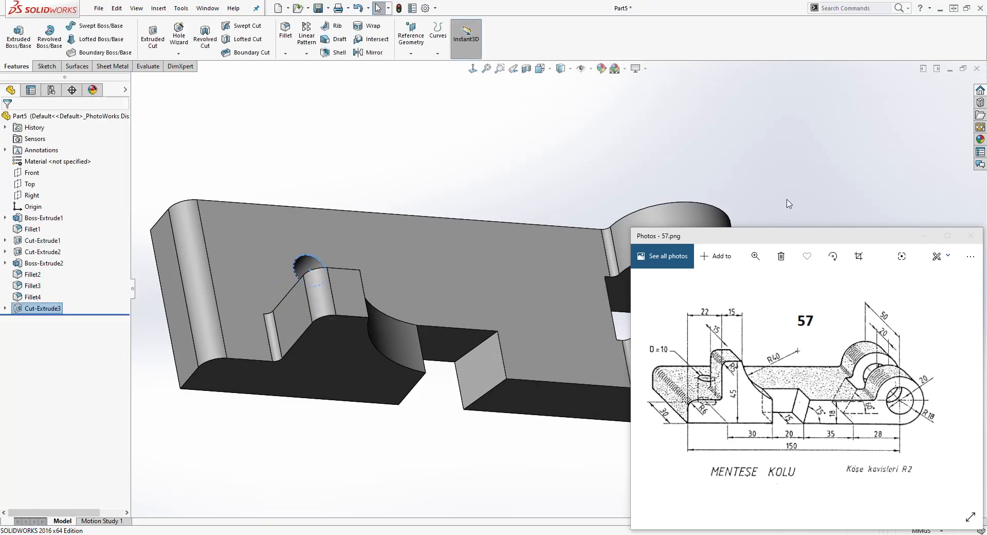
- Inspect the whole hinge arm from several angles, checking the lug, fillets and hole against the drawing
scroll(784, 192, "down", 3)
scroll(596, 226, "up", 6)
left_click(586, 232)
middle_click_drag(559, 367, 553, 403)
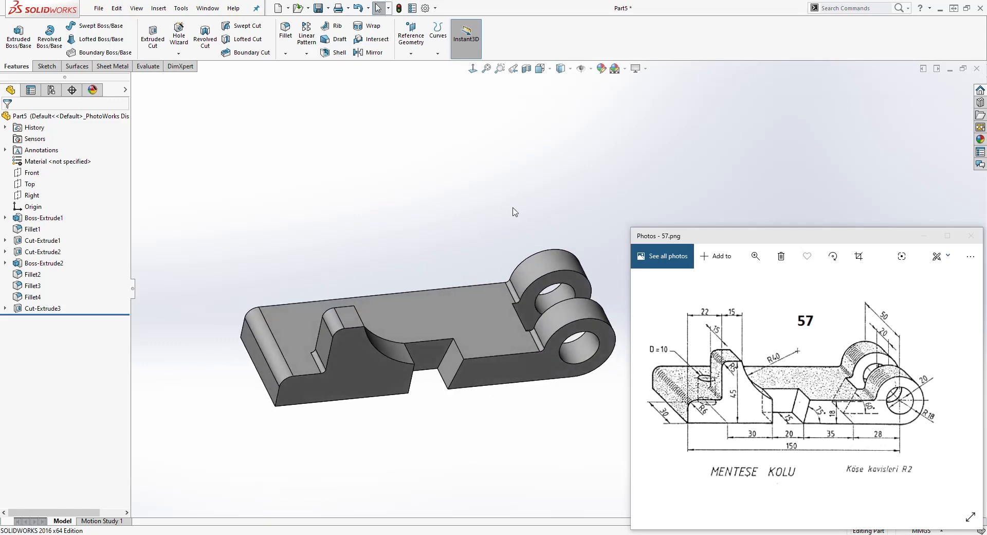
scroll(454, 210, "down", 1)
middle_click_drag(454, 211, 435, 236)
scroll(535, 336, "up", 2)
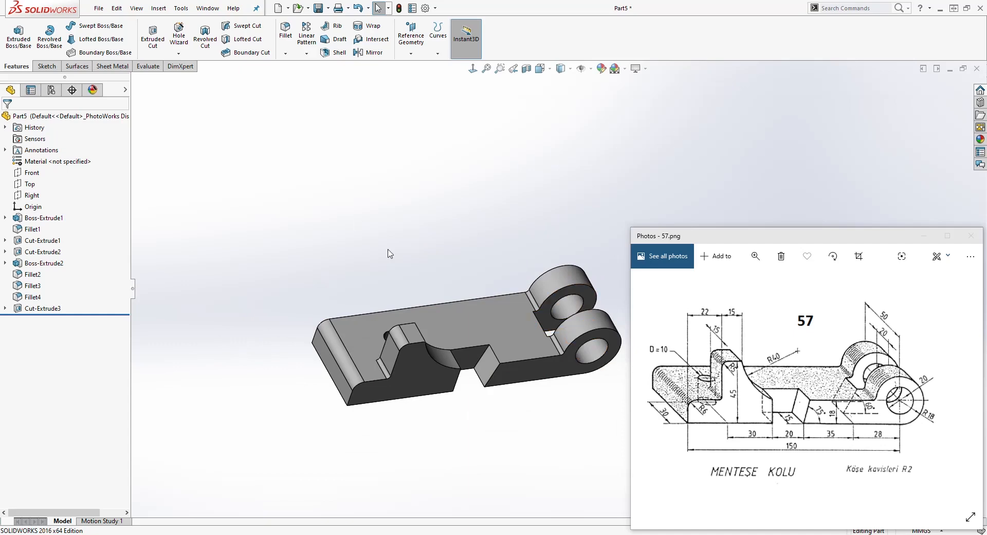